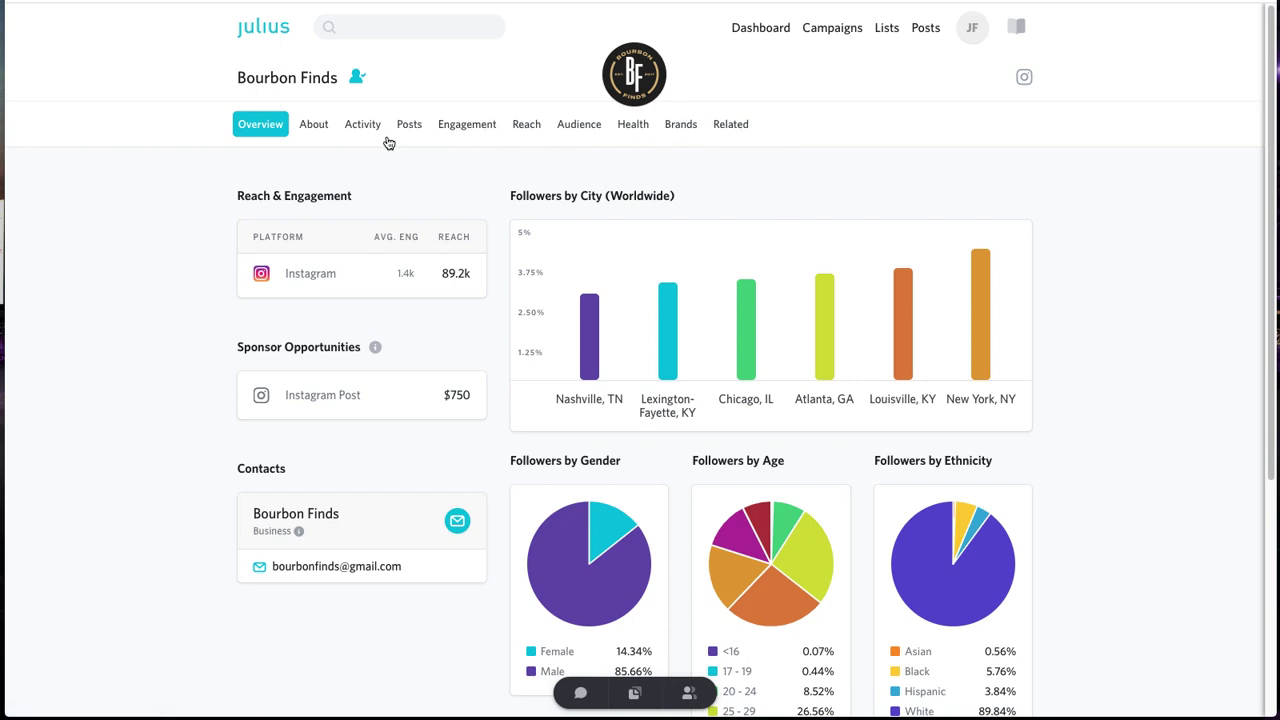
View the Bourbon Finds influencer's posts and look through the recent content
click(413, 130)
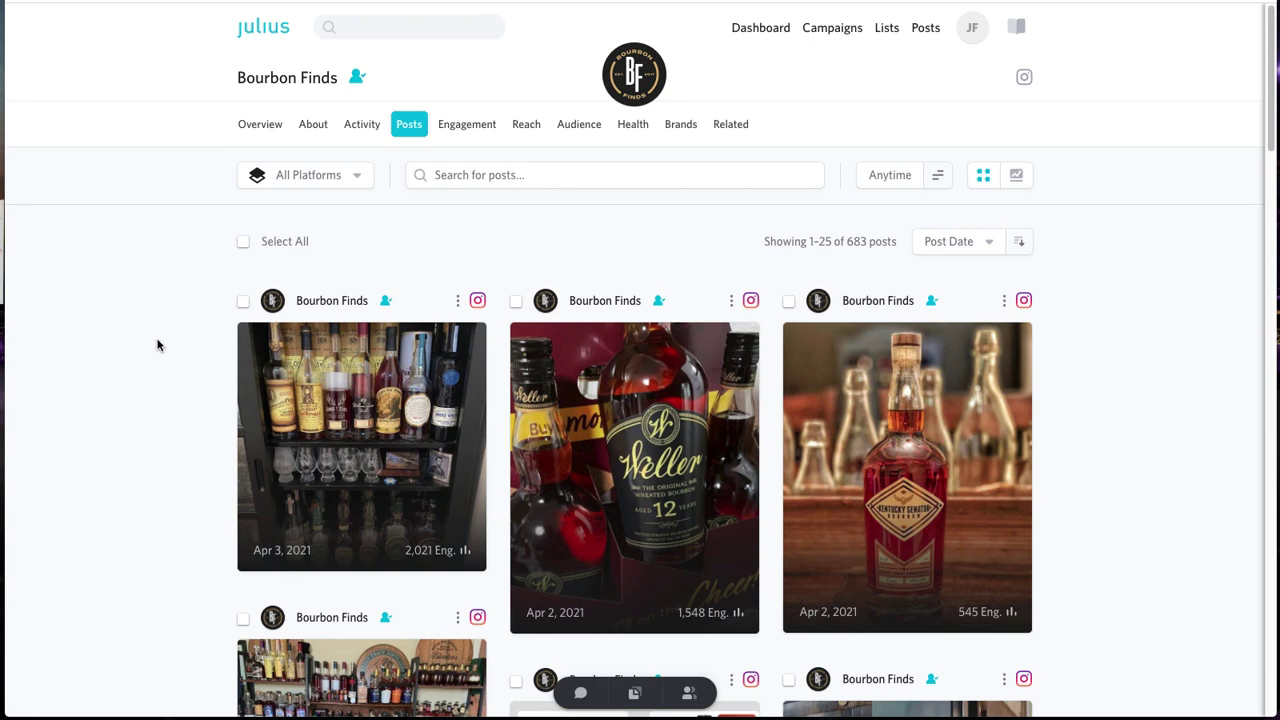
scroll(157, 347, down, 5)
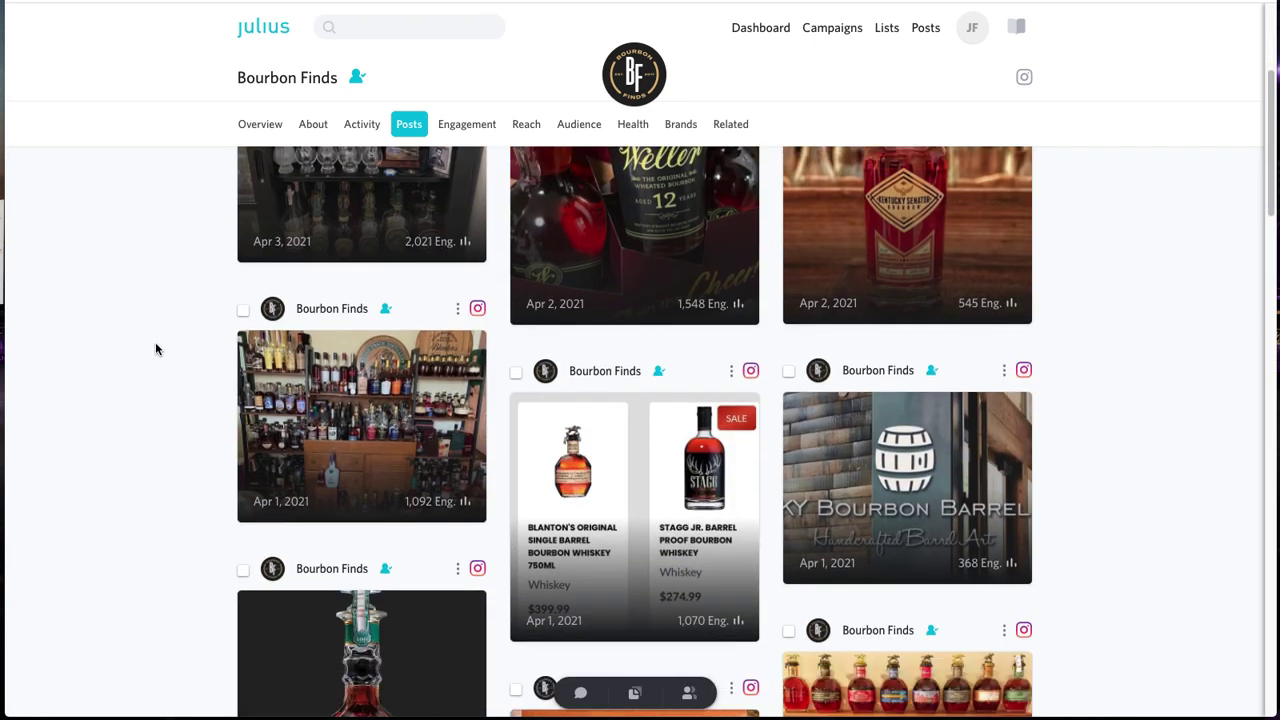
scroll(155, 342, down, 5)
scroll(155, 342, down, 2)
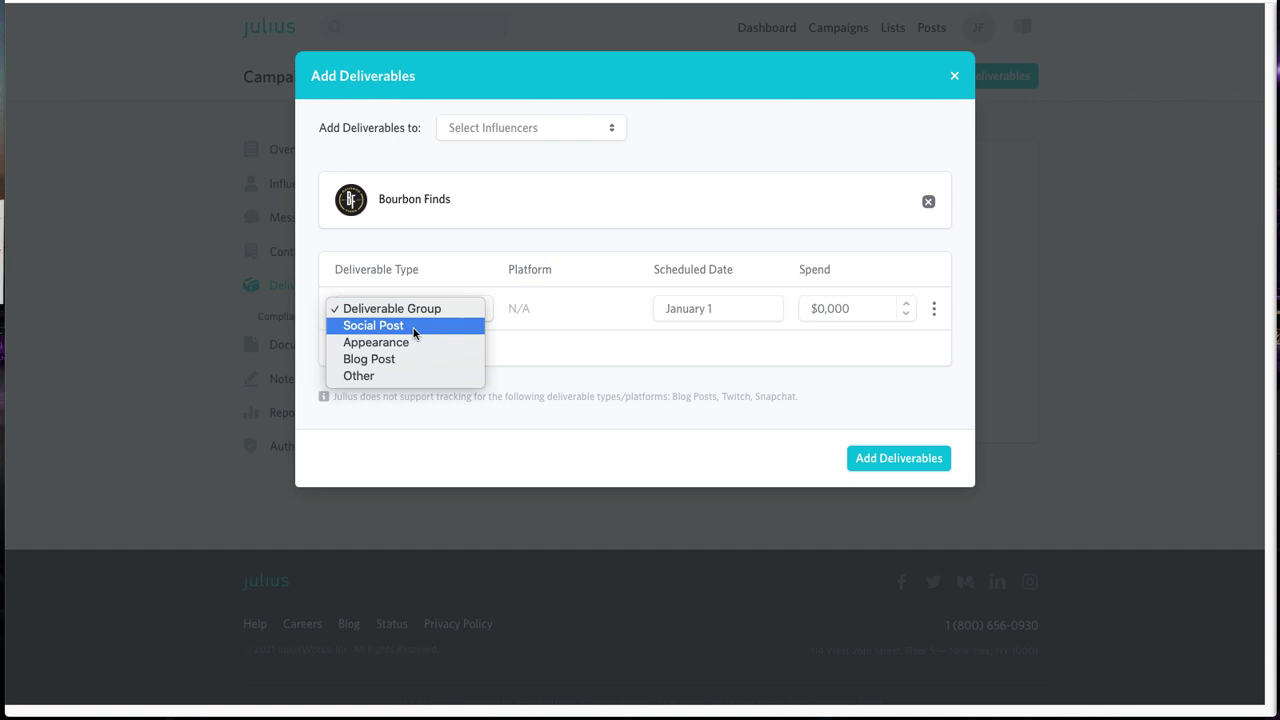
Define the Bourbon Finds deliverable as an Instagram Social Post scheduled for April 20, 2021
click(415, 326)
click(576, 312)
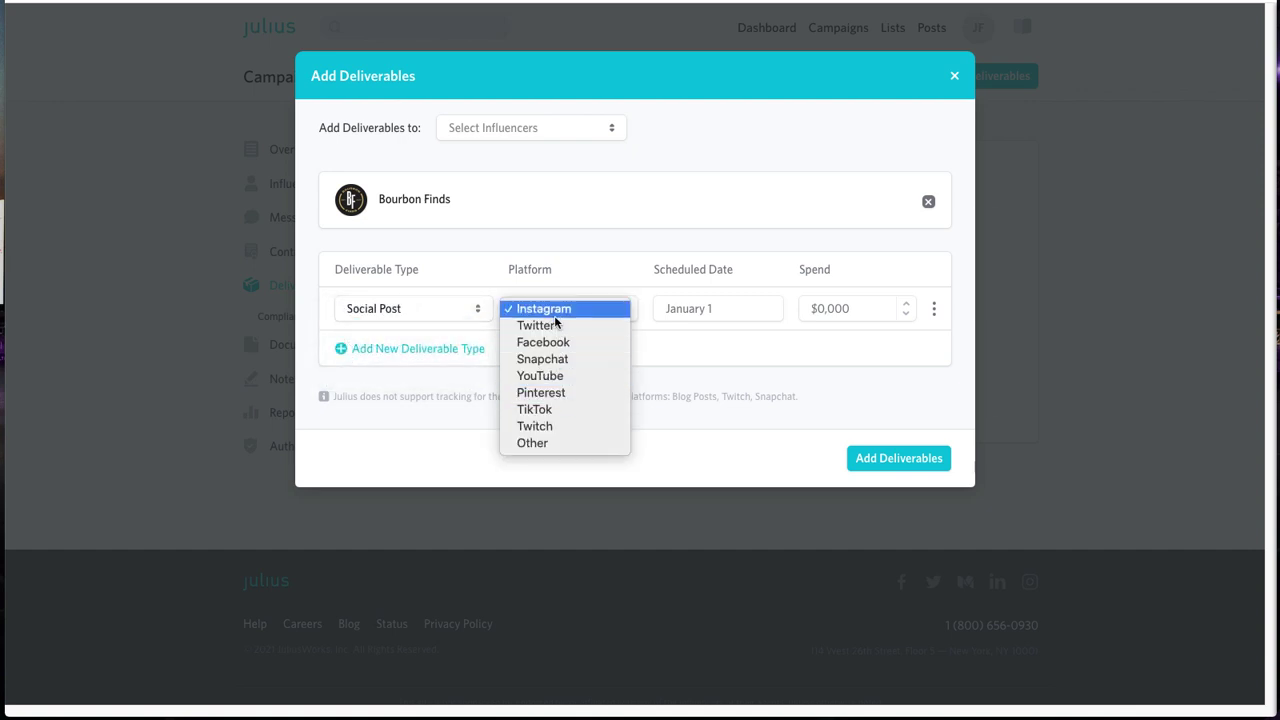
click(717, 307)
click(720, 308)
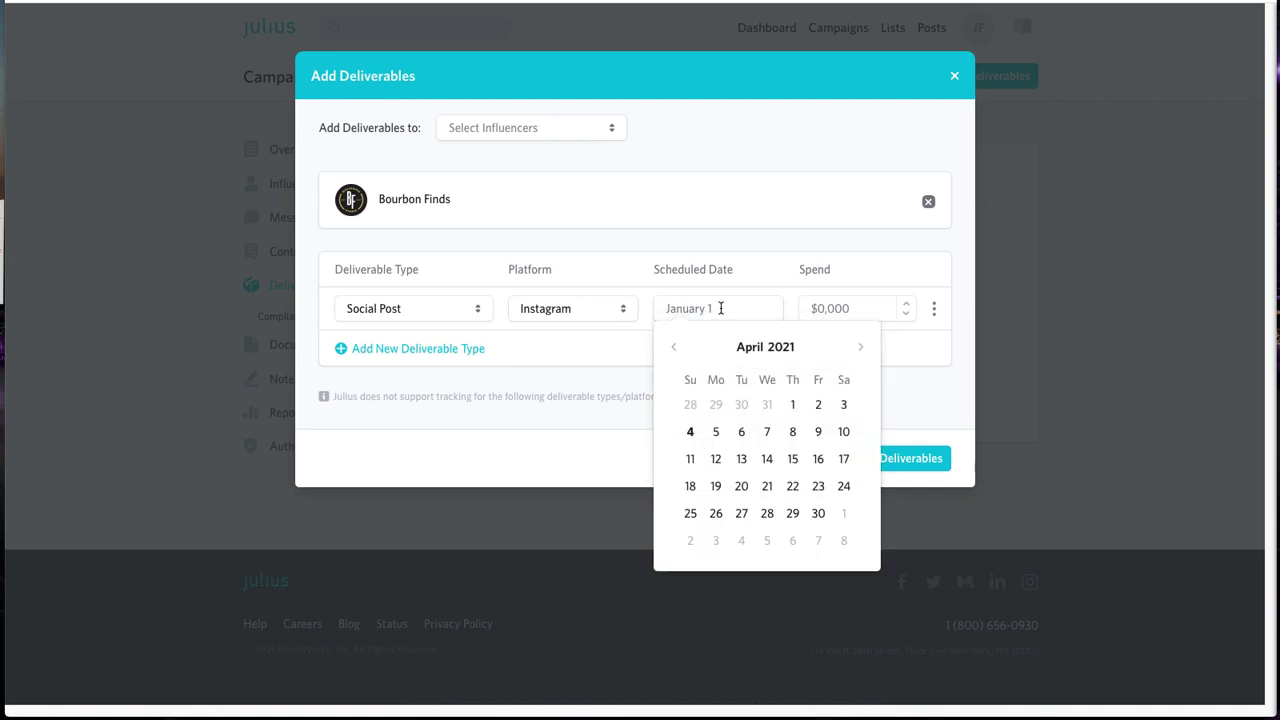
click(741, 486)
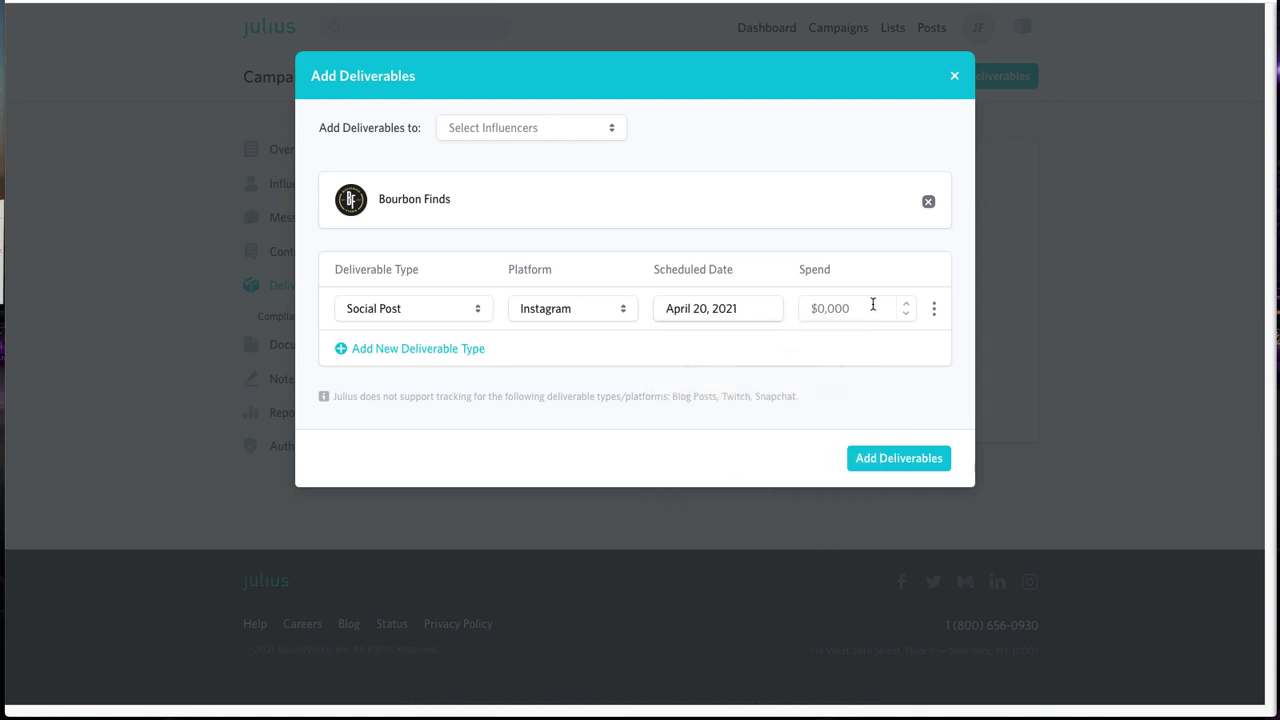
click(841, 308)
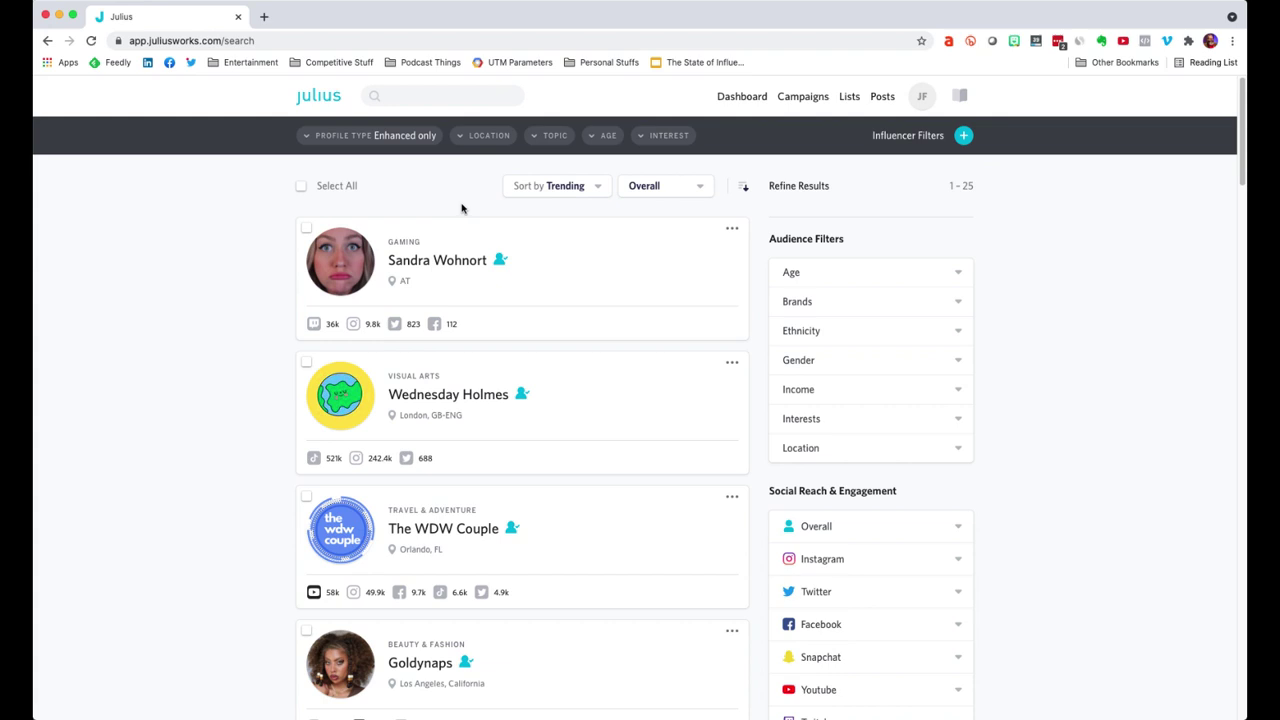
Search for "bourbon" and filter the influencers by the Bourbon interest
scroll(551, 372, down, 5)
scroll(551, 372, up, 5)
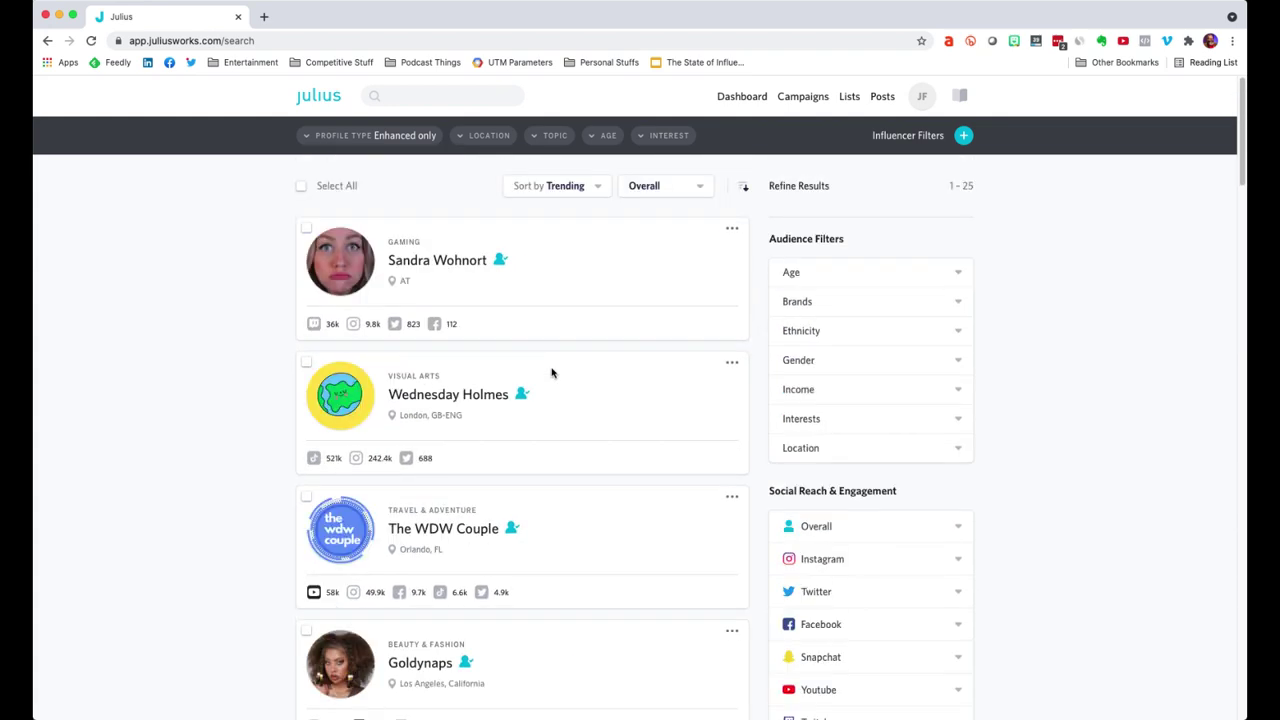
click(415, 96)
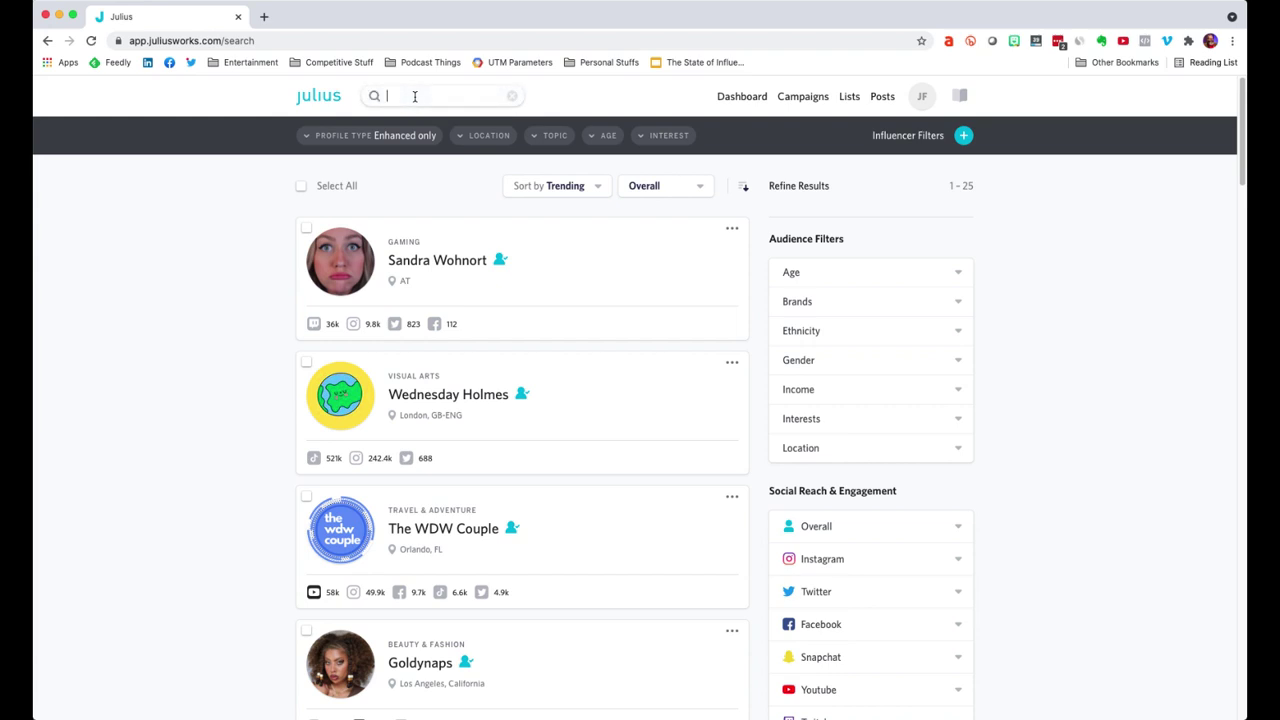
text(bourbon)
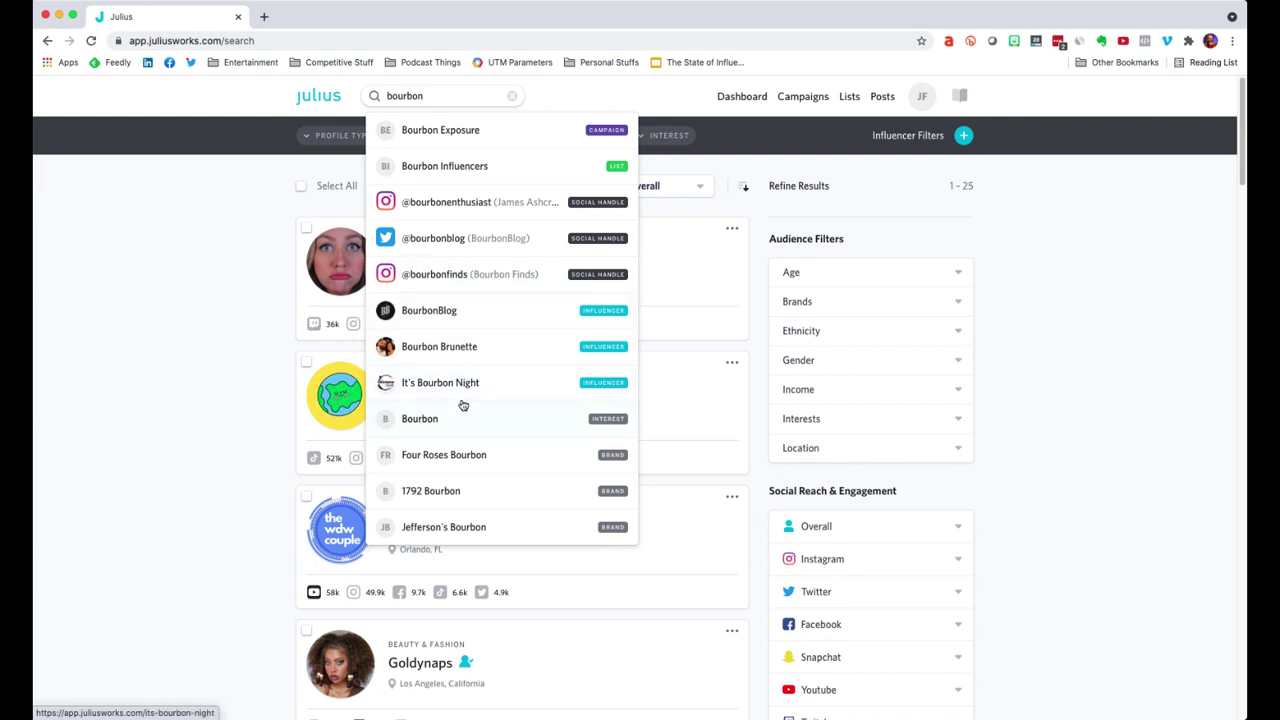
scroll(480, 200, down, 1)
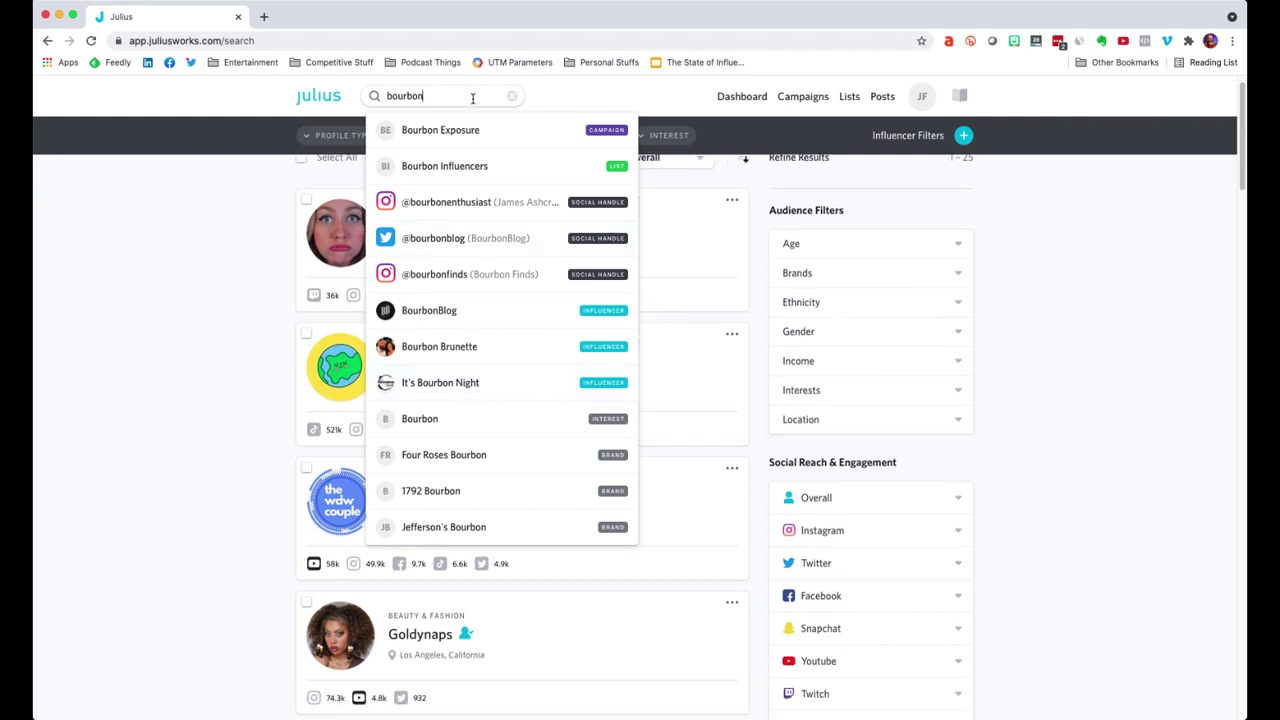
click(459, 424)
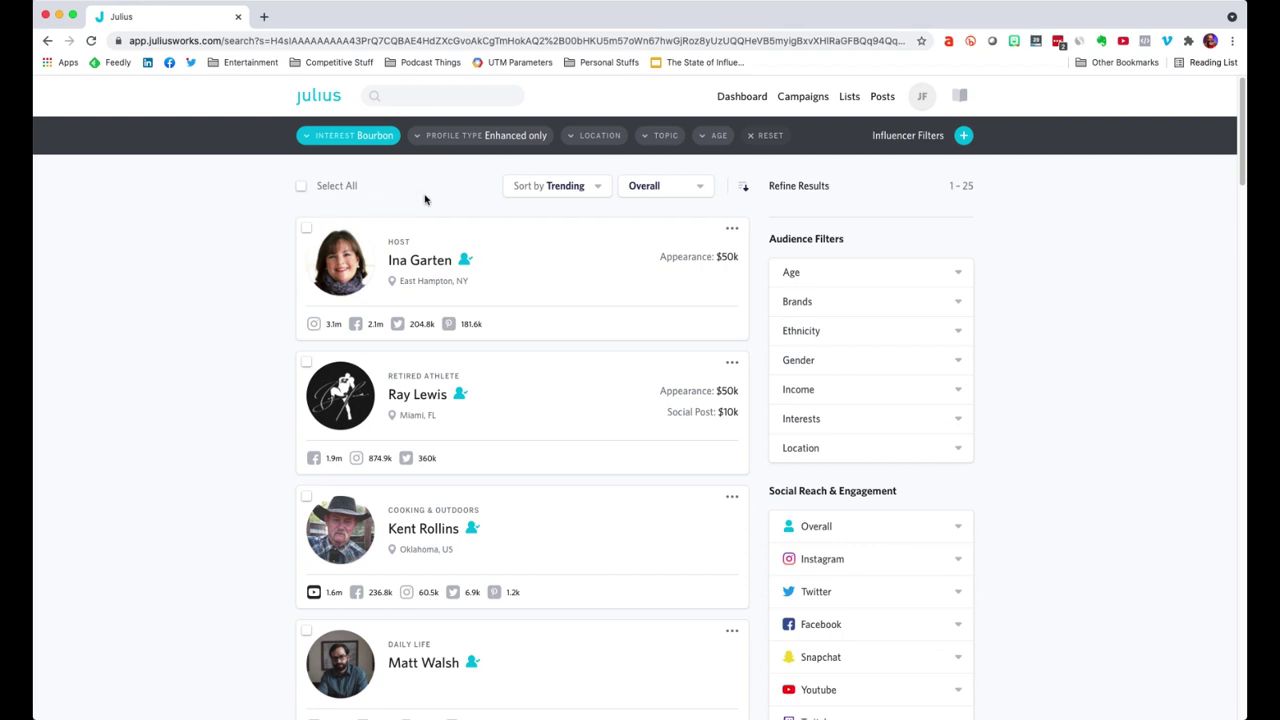
Check the Profile Type filter's Enhanced only option and leave it as it is
click(454, 138)
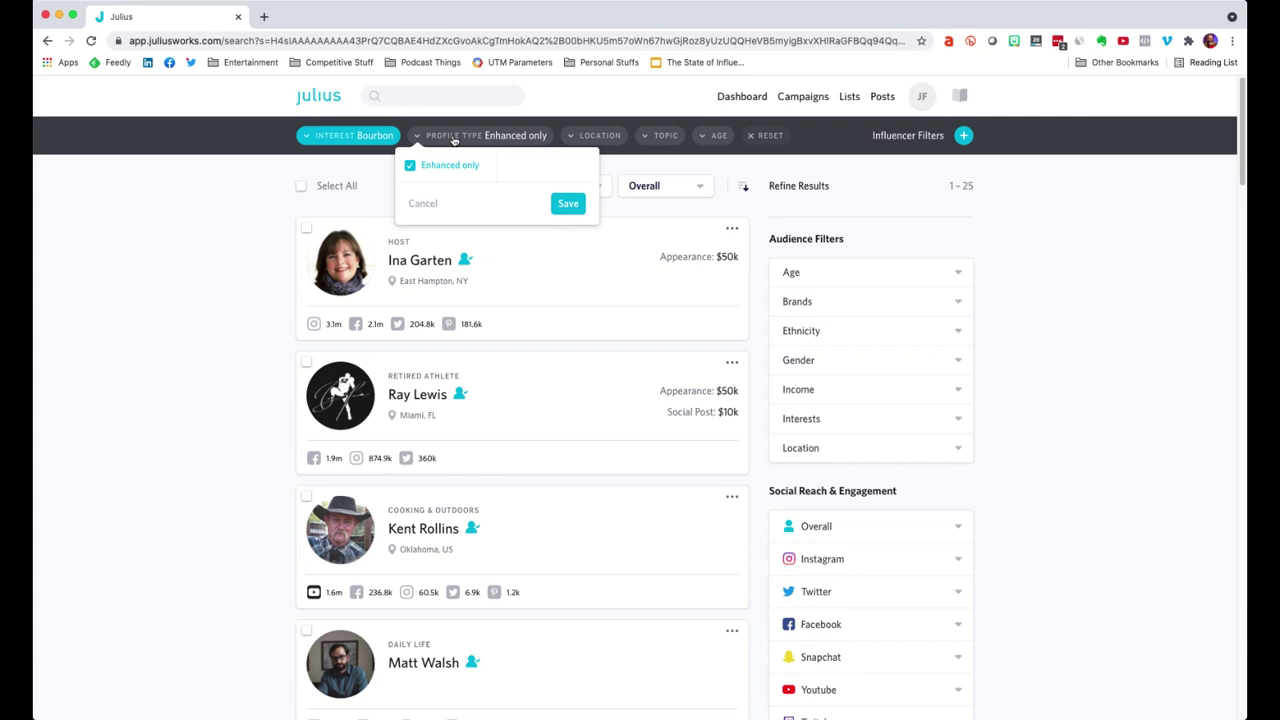
click(280, 222)
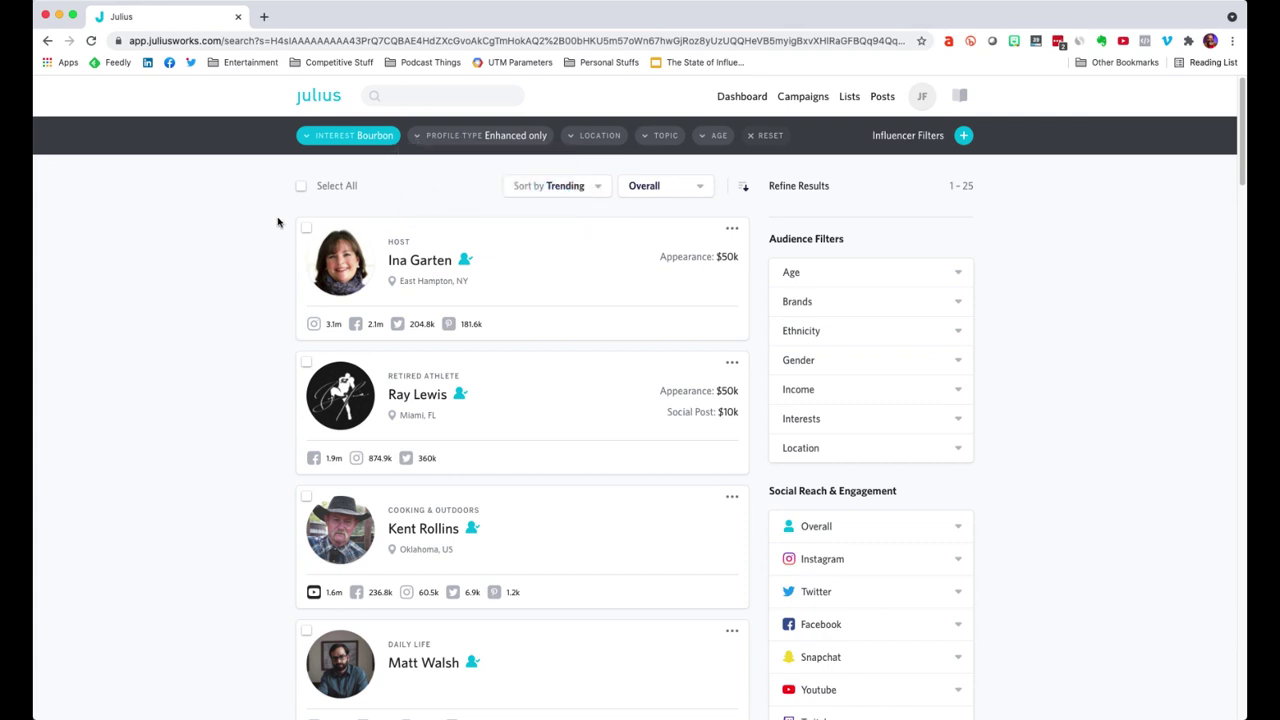
click(450, 136)
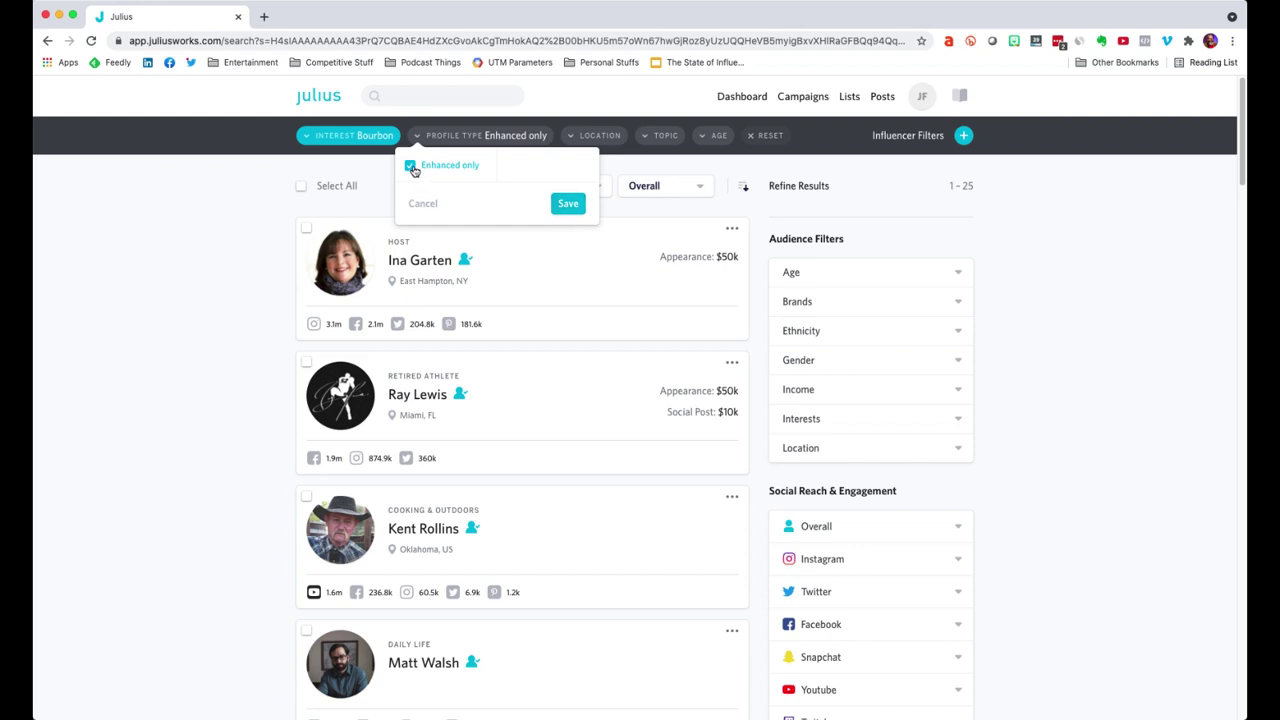
click(340, 172)
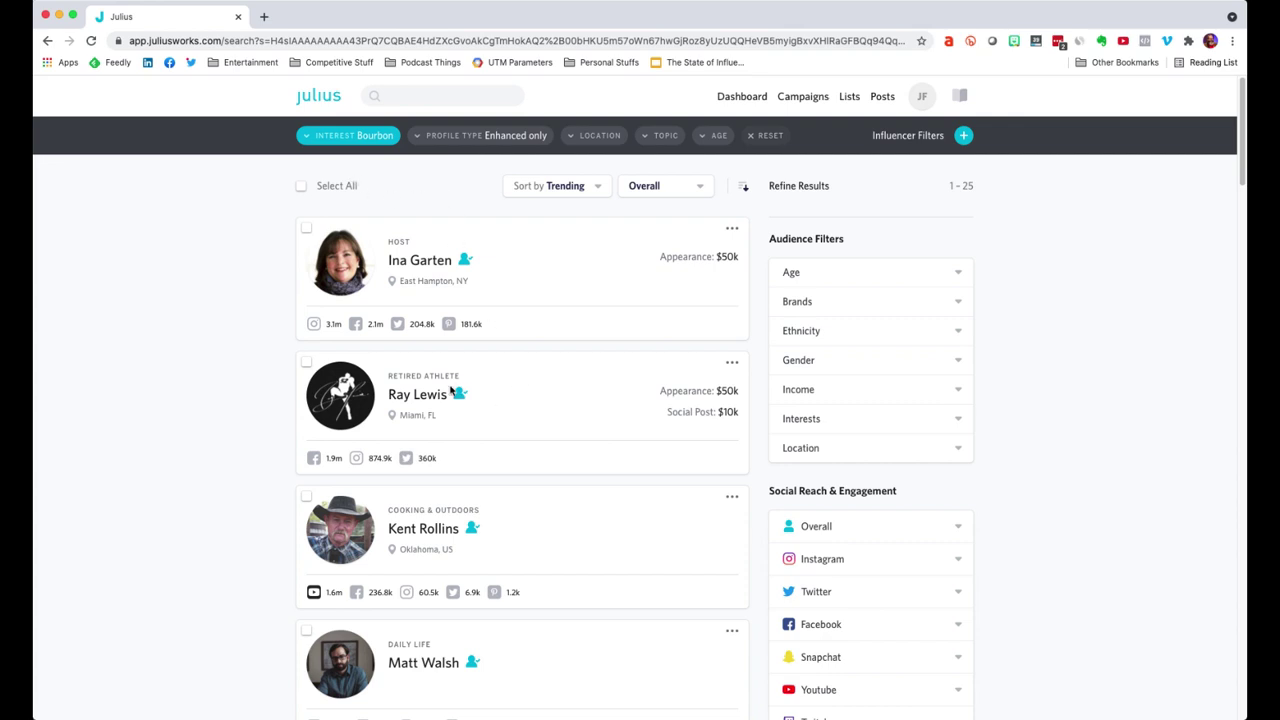
Look over the bourbon influencers and add an Influencer Type filter set to Digital
scroll(526, 406, down, 5)
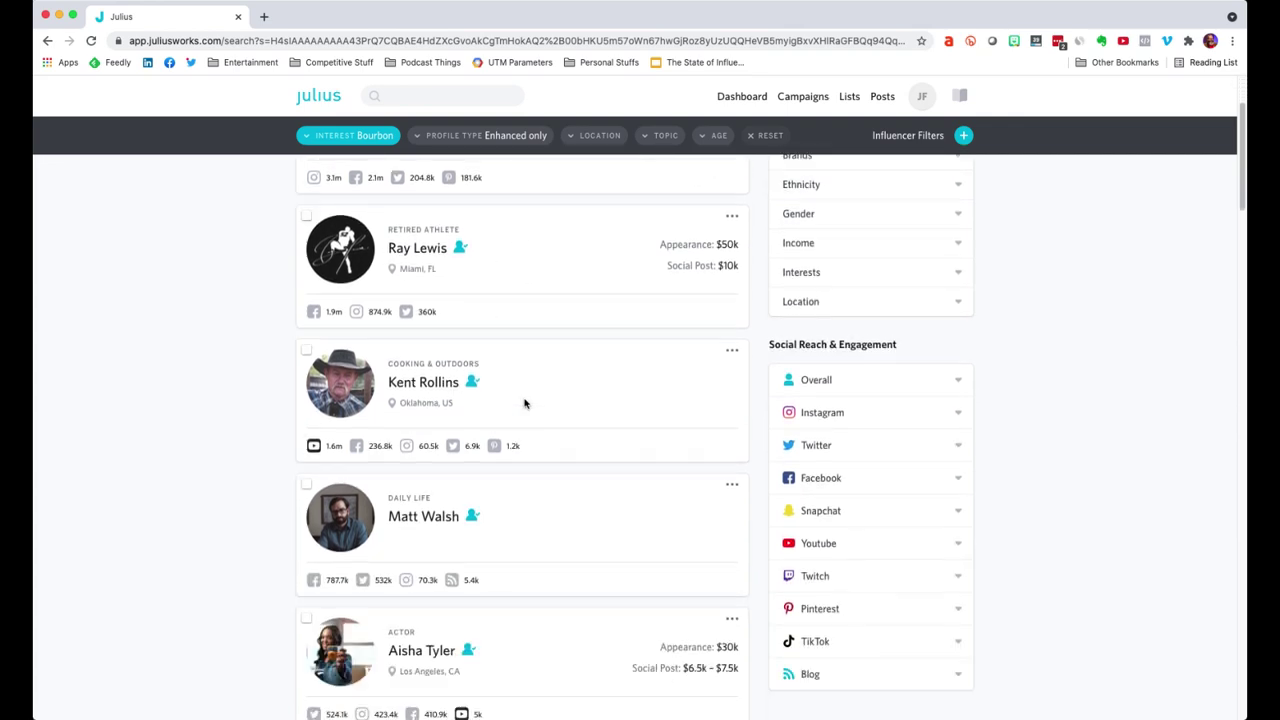
scroll(562, 550, up, 1)
scroll(562, 550, up, 3)
scroll(600, 349, up, 2)
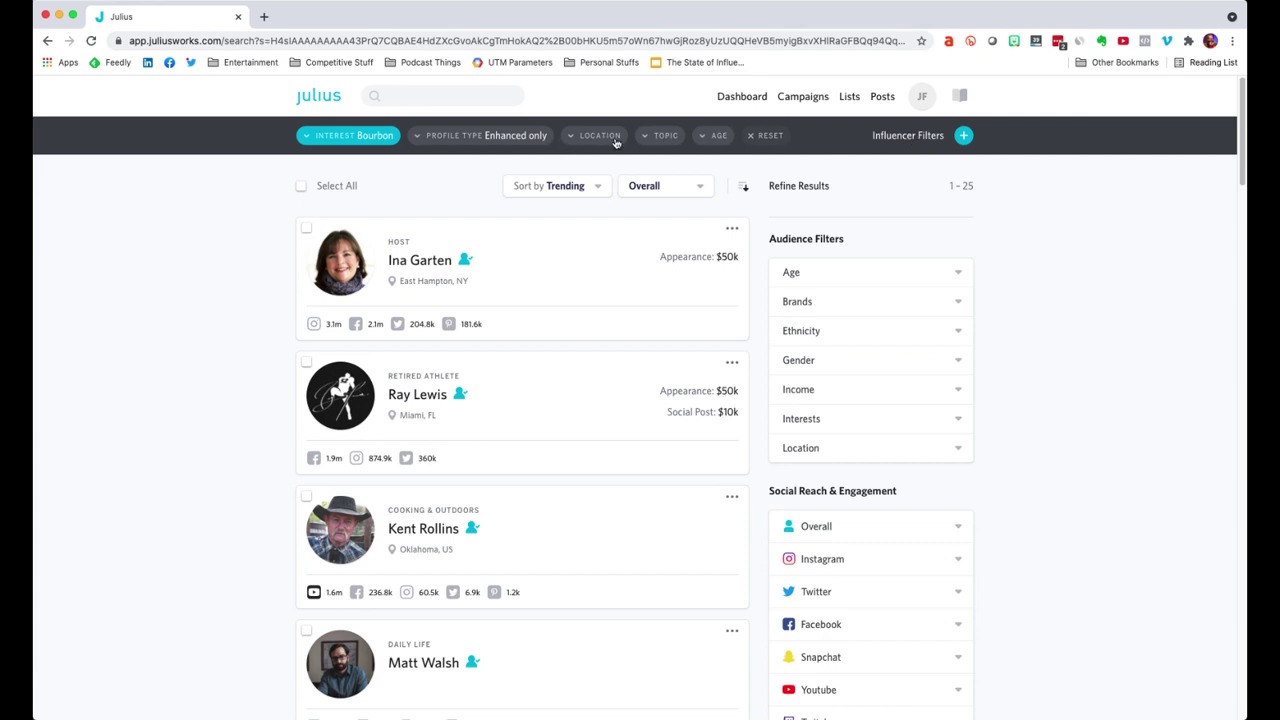
click(964, 137)
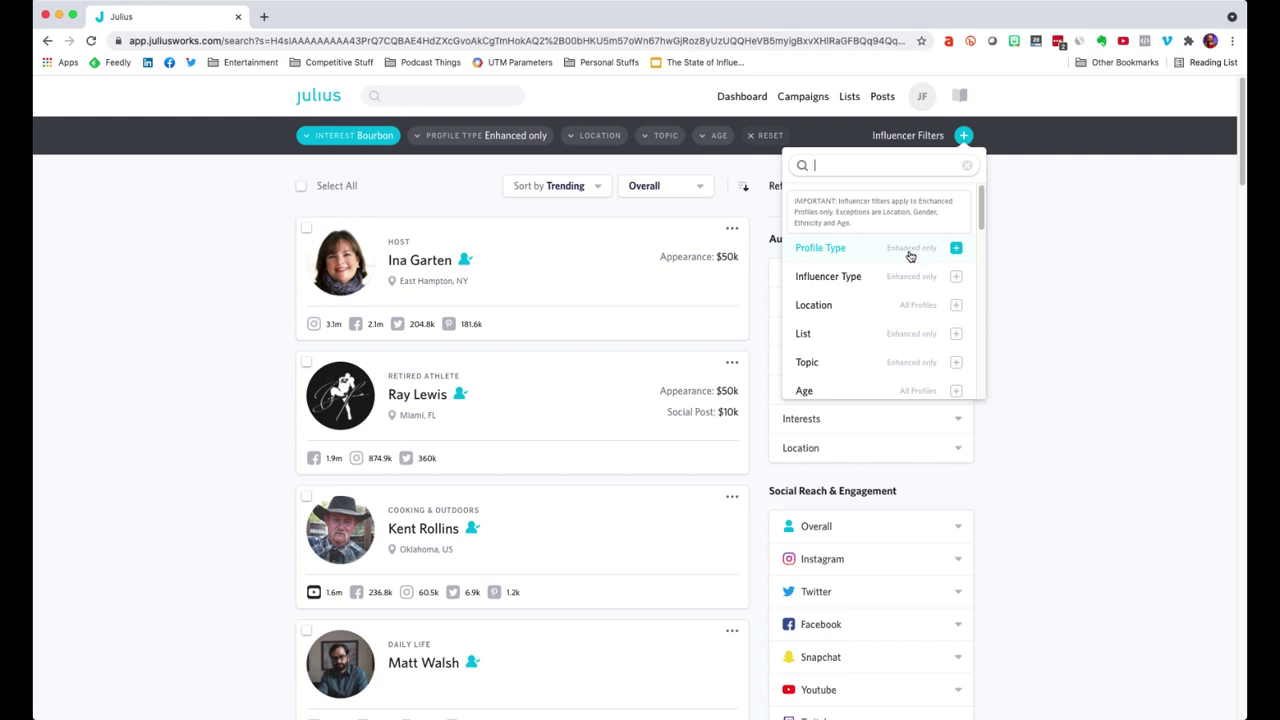
click(957, 280)
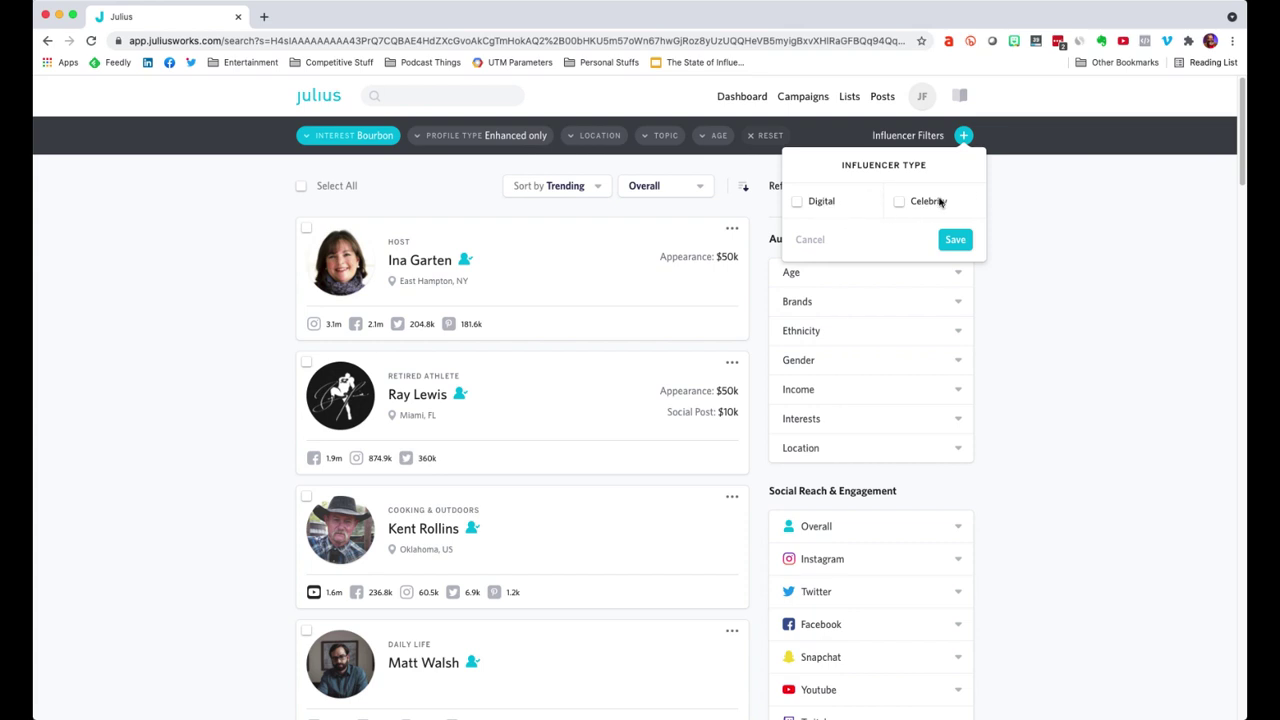
click(798, 203)
click(956, 241)
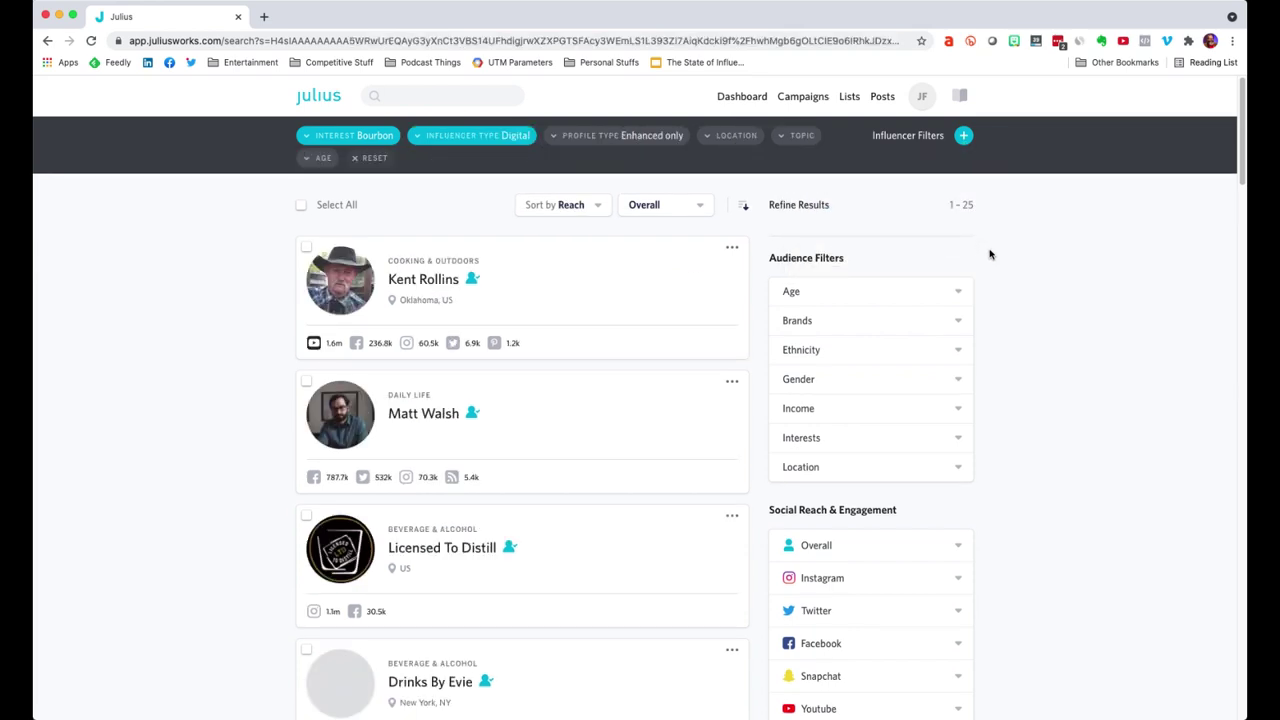
Review the digital influencer results and recheck the Profile Type filter's options
scroll(478, 437, down, 1)
scroll(478, 437, down, 2)
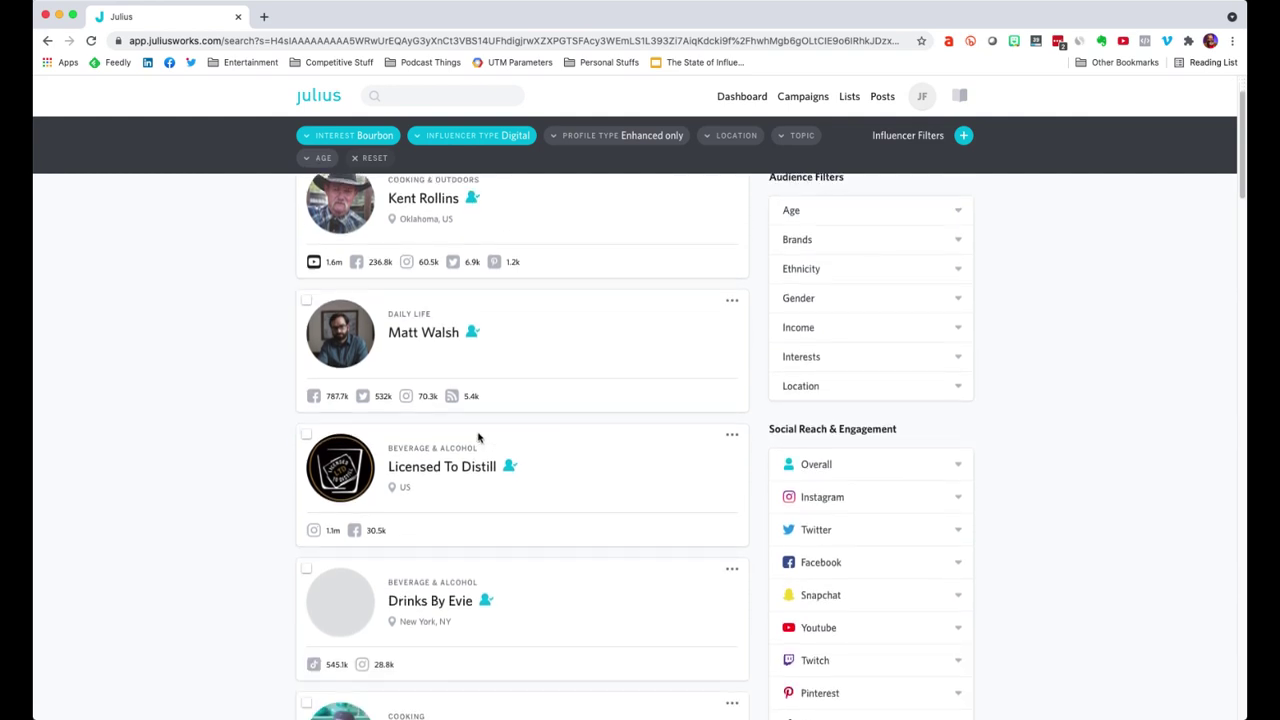
scroll(478, 437, up, 2)
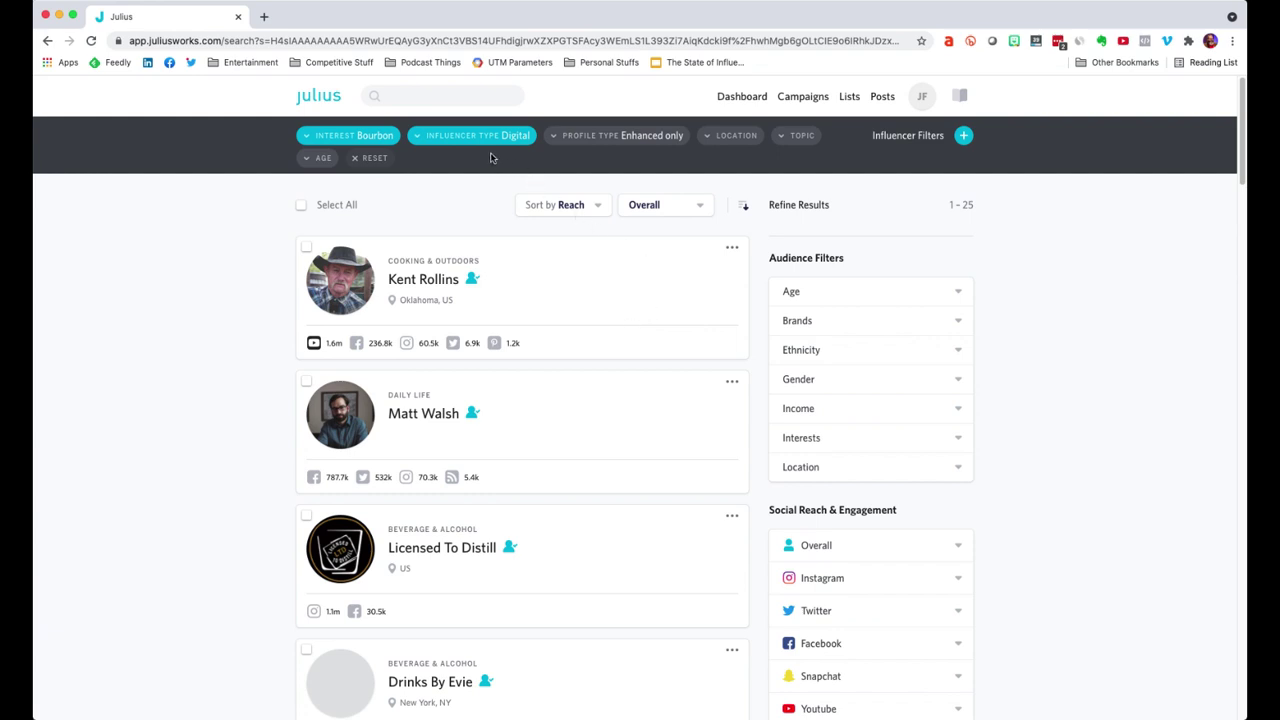
click(594, 139)
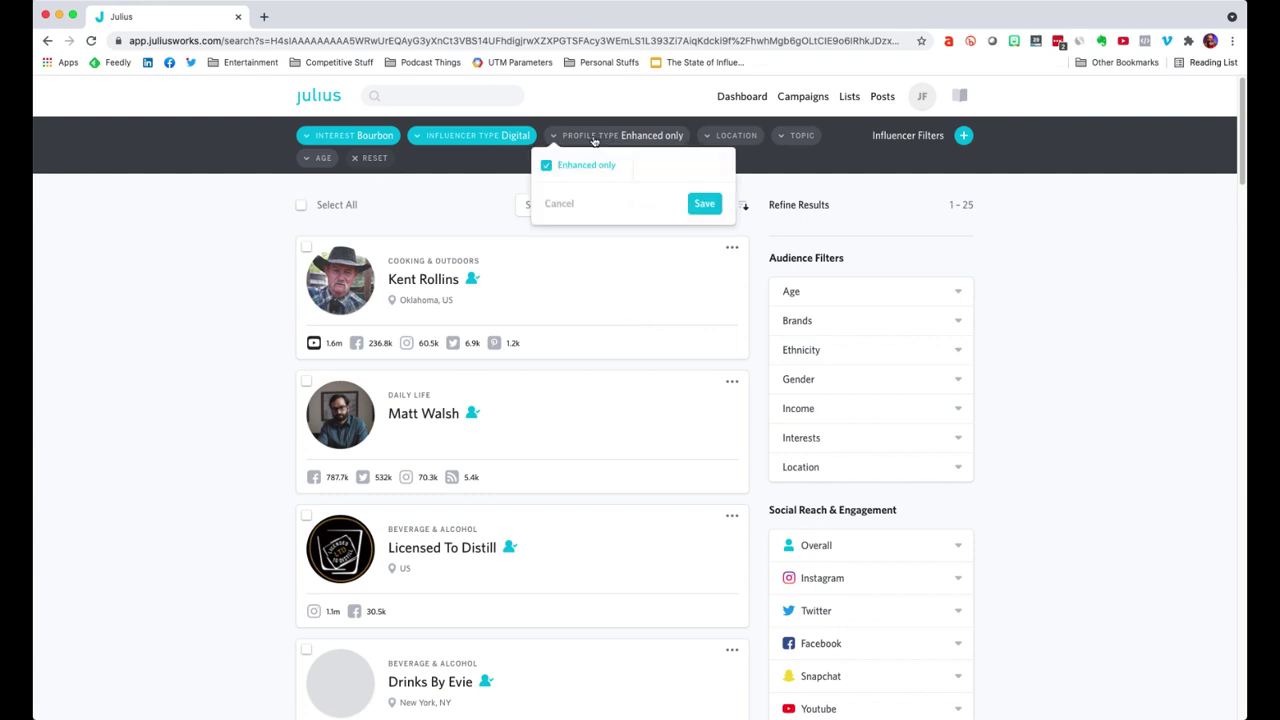
click(594, 139)
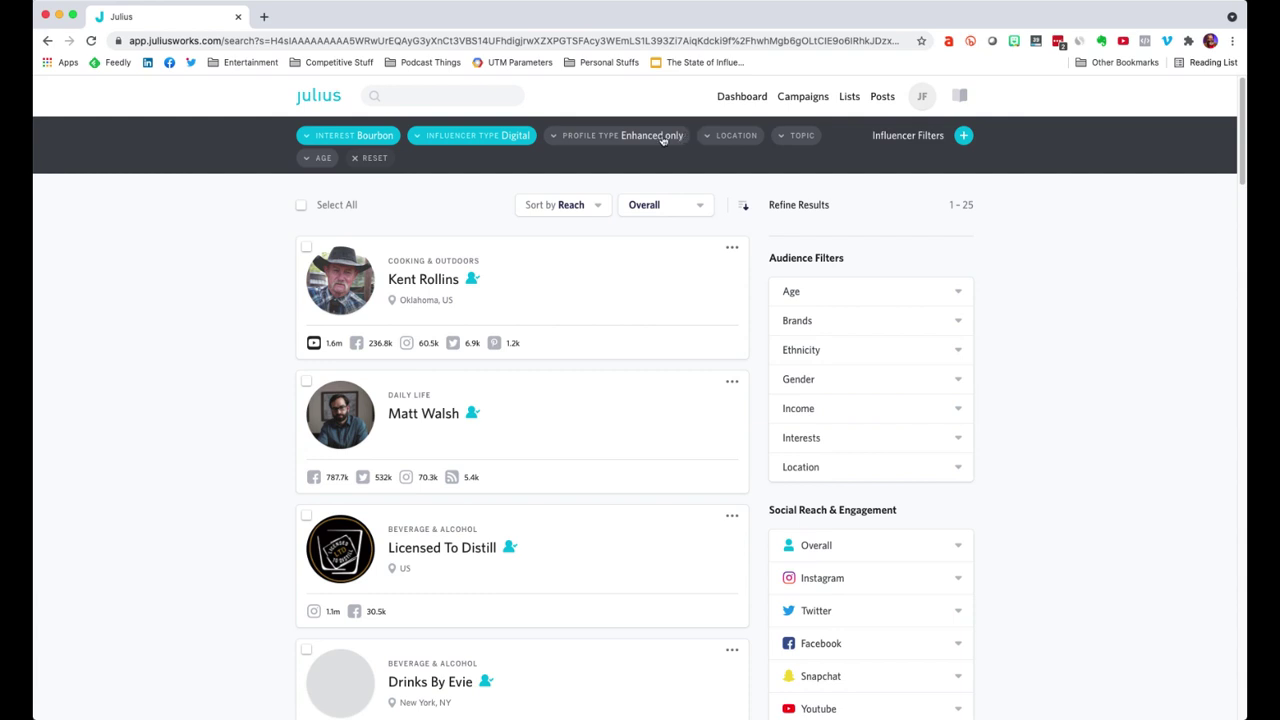
Try a location filter for Atlanta, GA with a wider mile radius, and remove it from the search
click(722, 141)
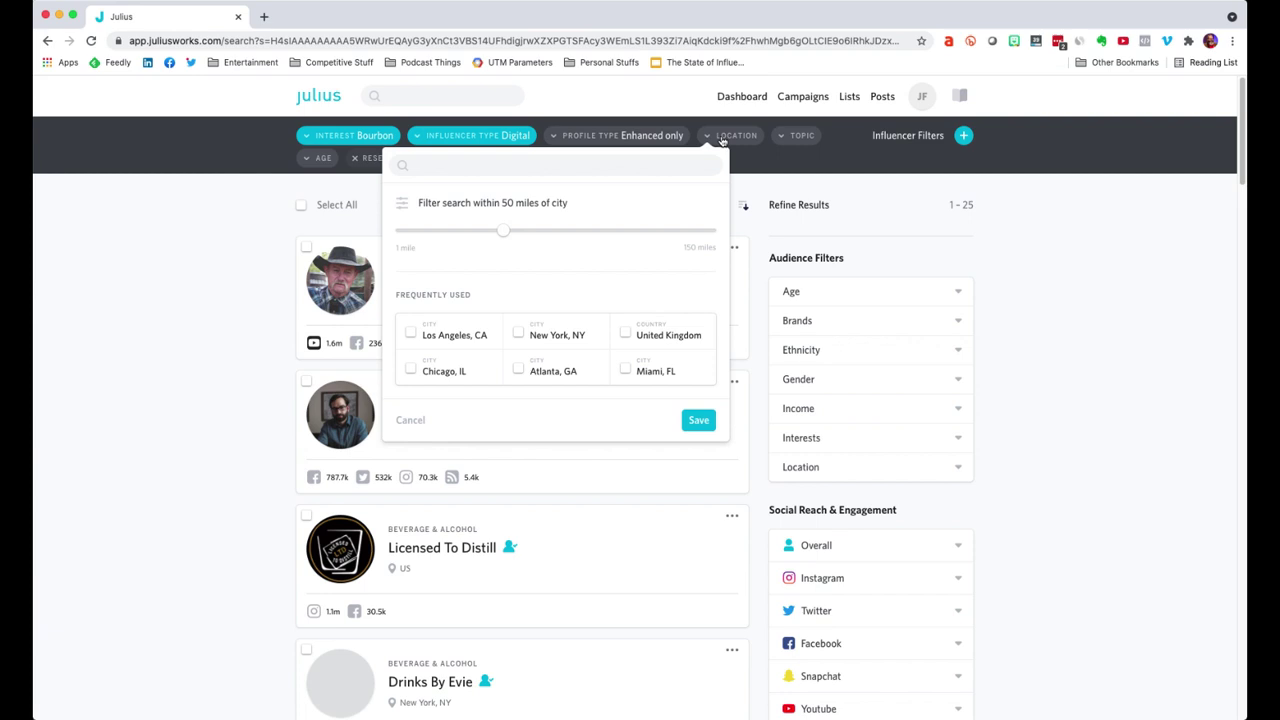
click(518, 371)
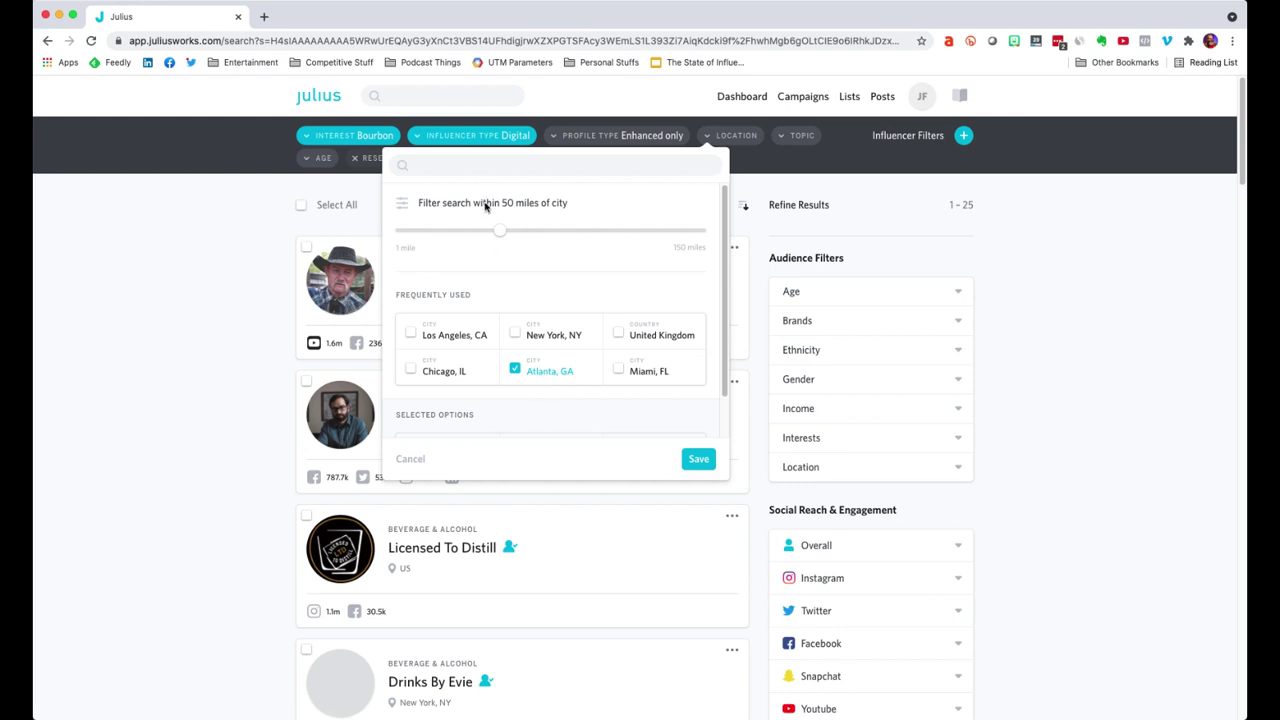
drag(500, 235, 601, 230)
click(699, 458)
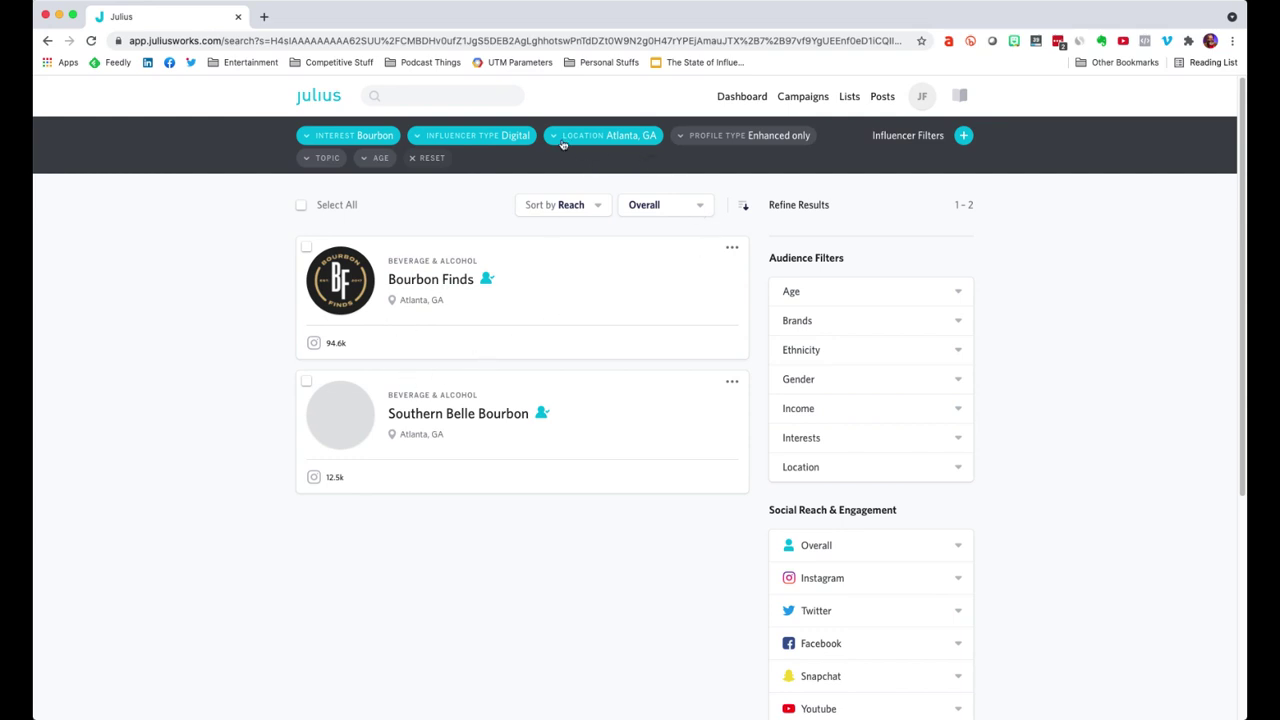
click(654, 137)
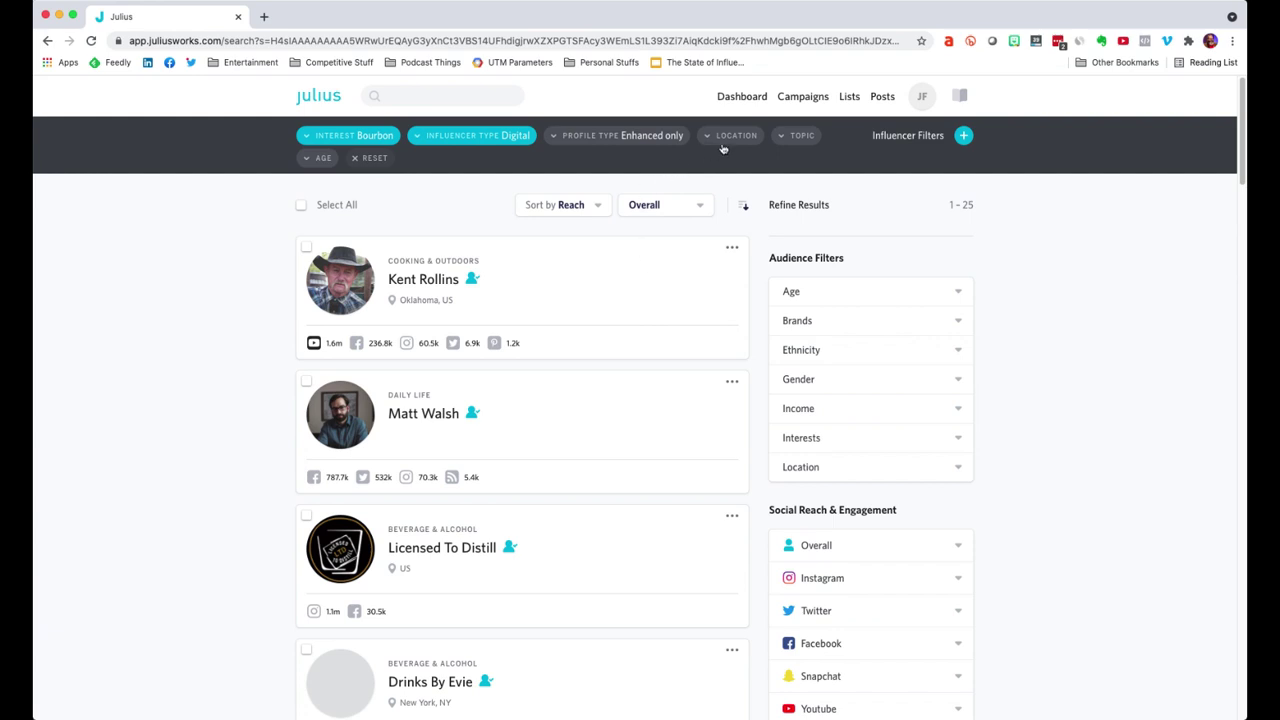
Filter the influencers by the topics Food & Drink, Sports & Outdoors and Animals & Wildlife
click(799, 140)
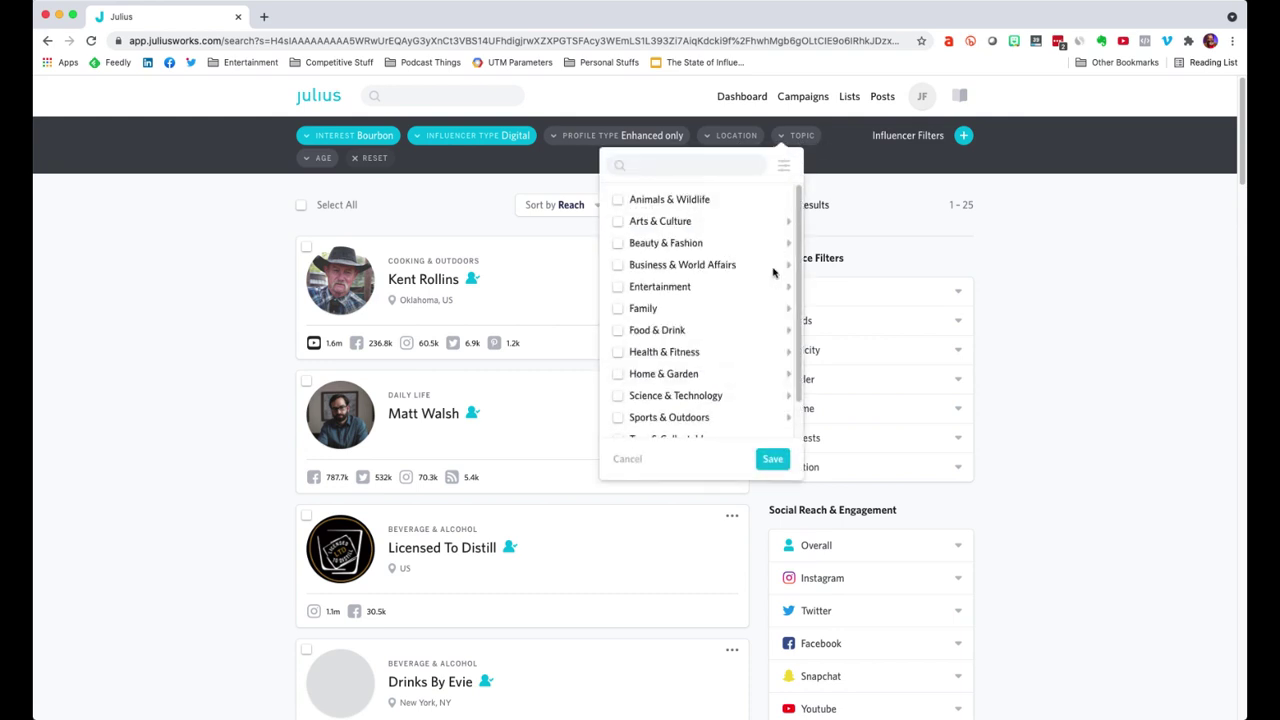
click(621, 332)
scroll(672, 335, down, 2)
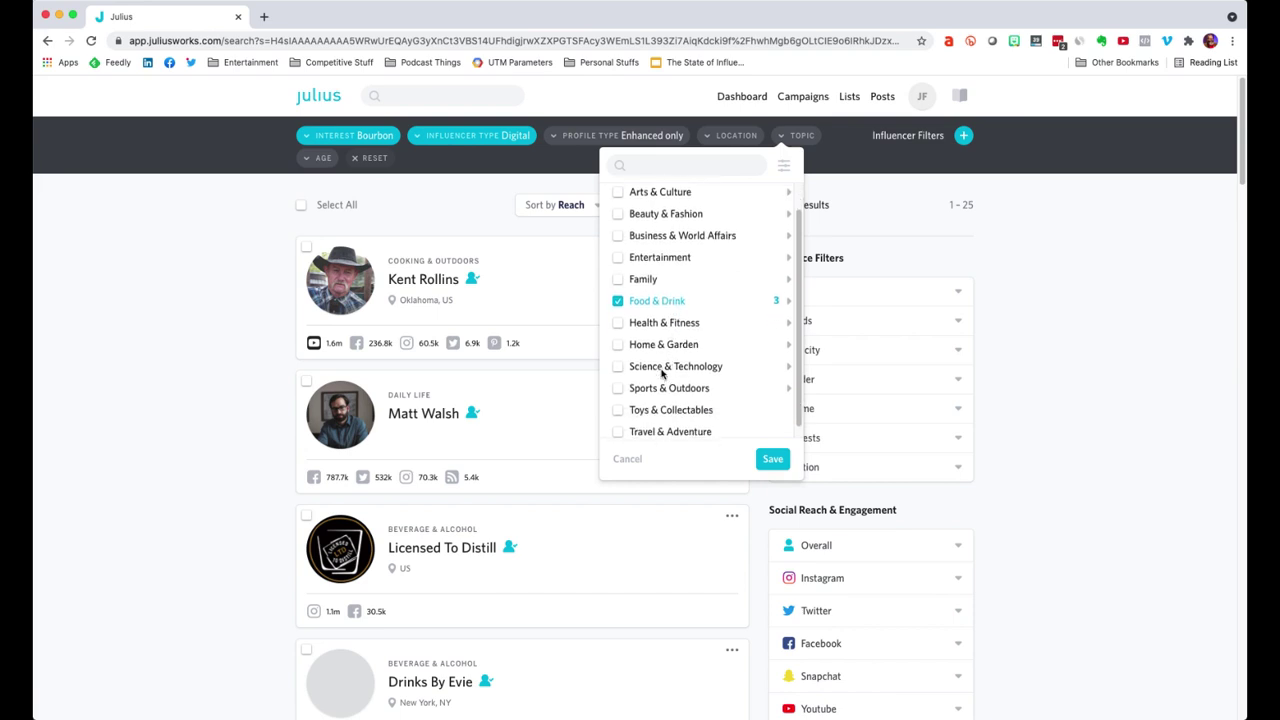
click(618, 392)
scroll(715, 355, up, 2)
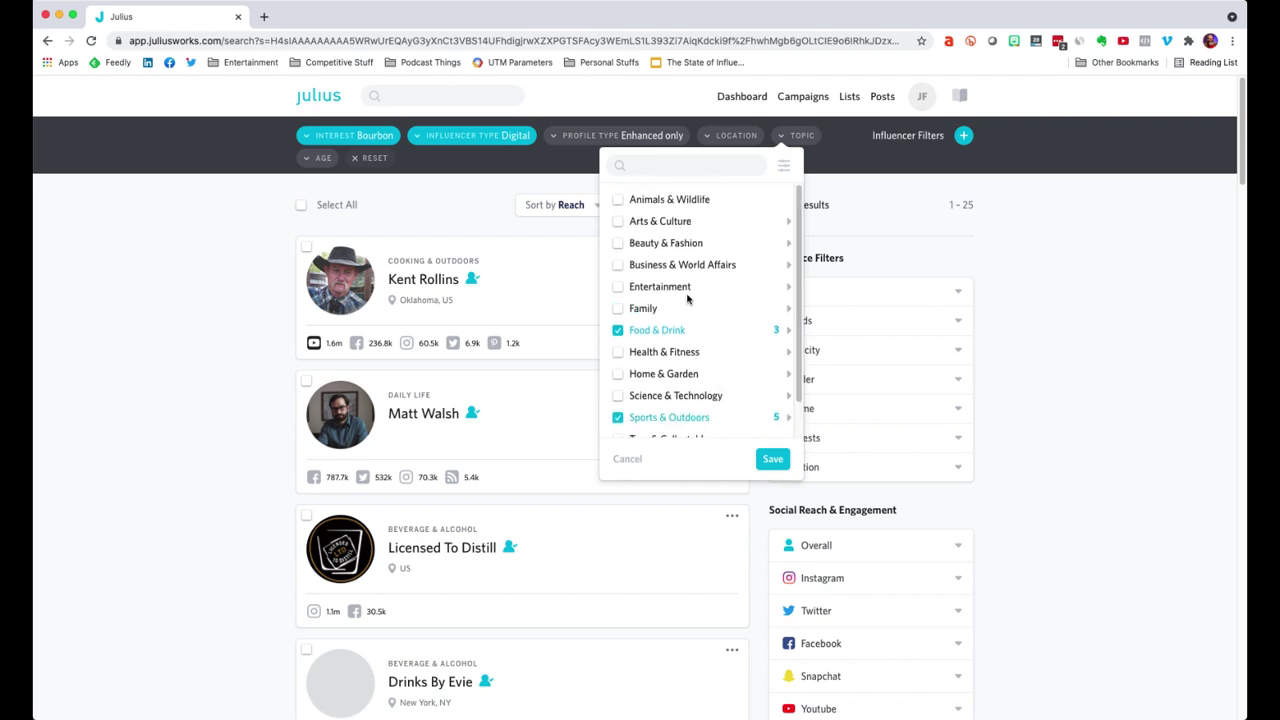
click(618, 200)
click(772, 459)
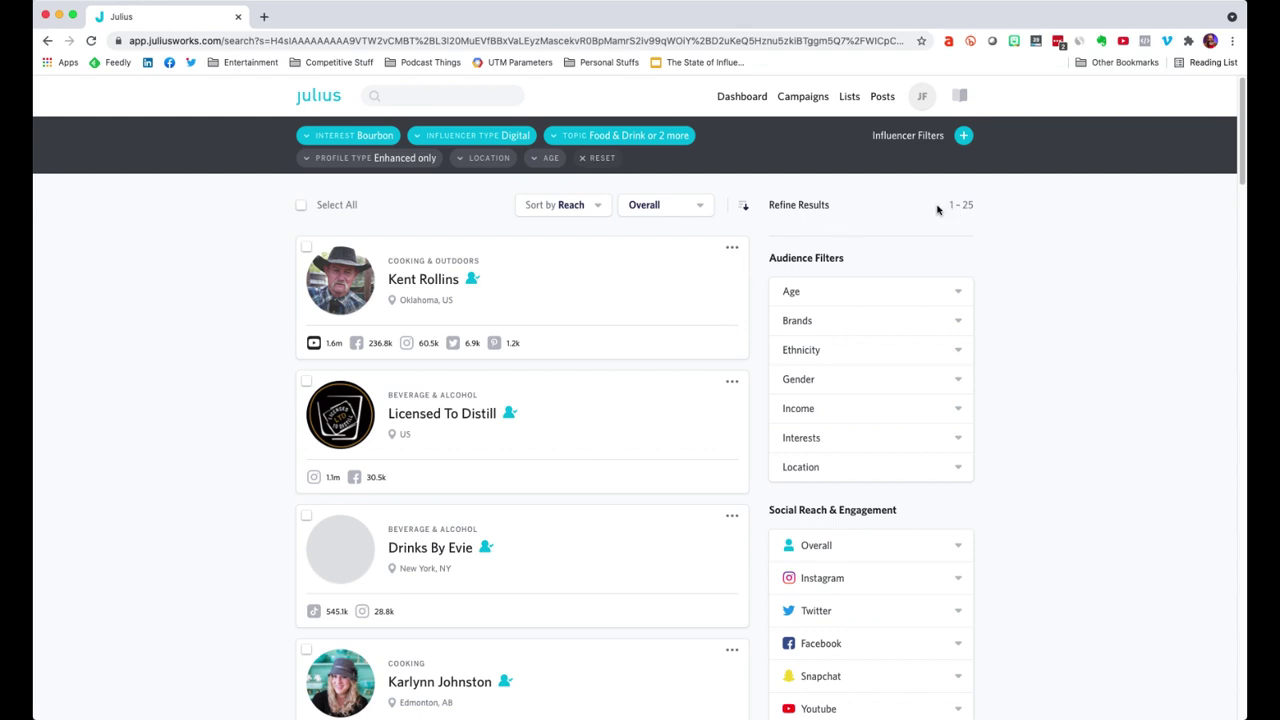
Add a Platform Notoriety filter set to Instagram to the influencer search
click(963, 135)
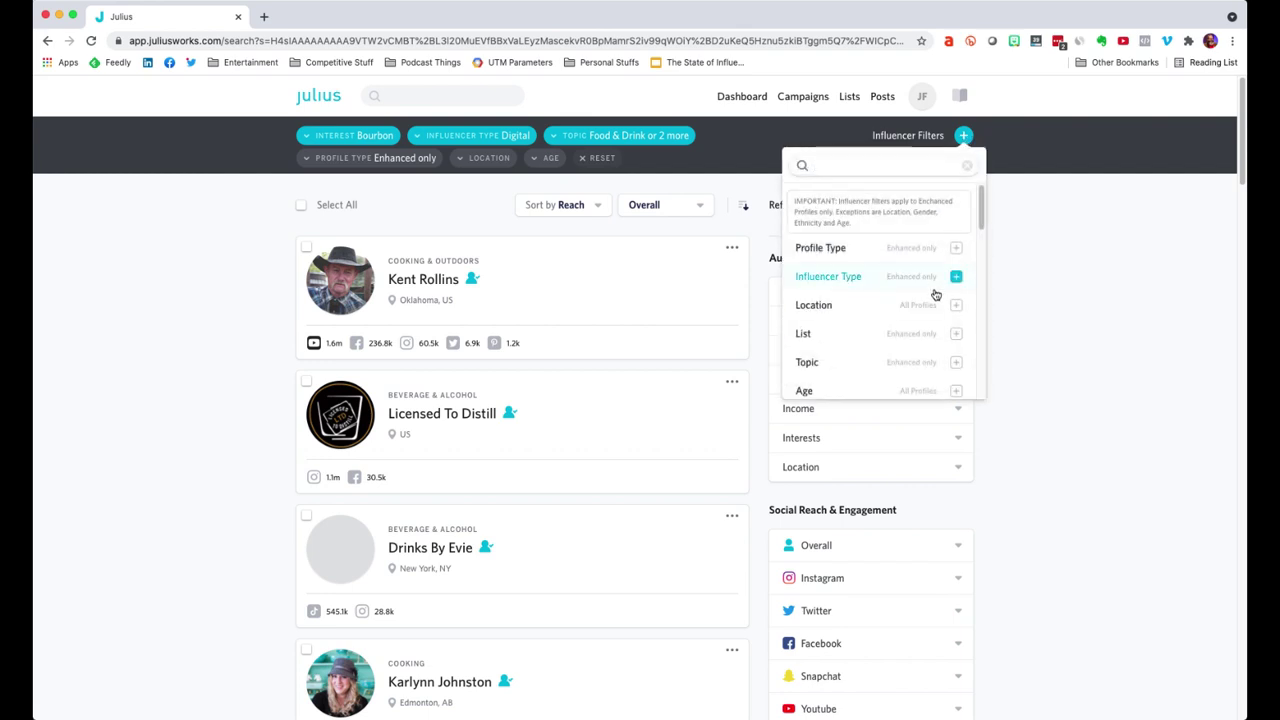
scroll(933, 295, down, 3)
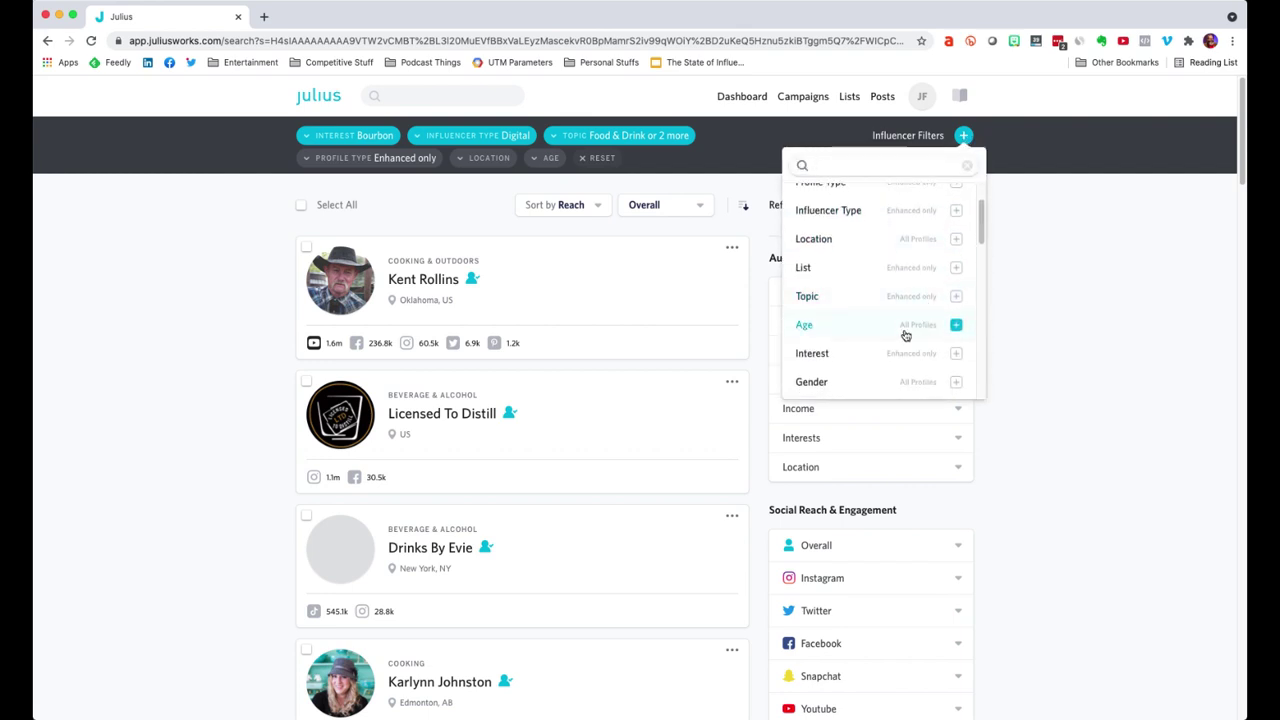
scroll(906, 337, down, 1)
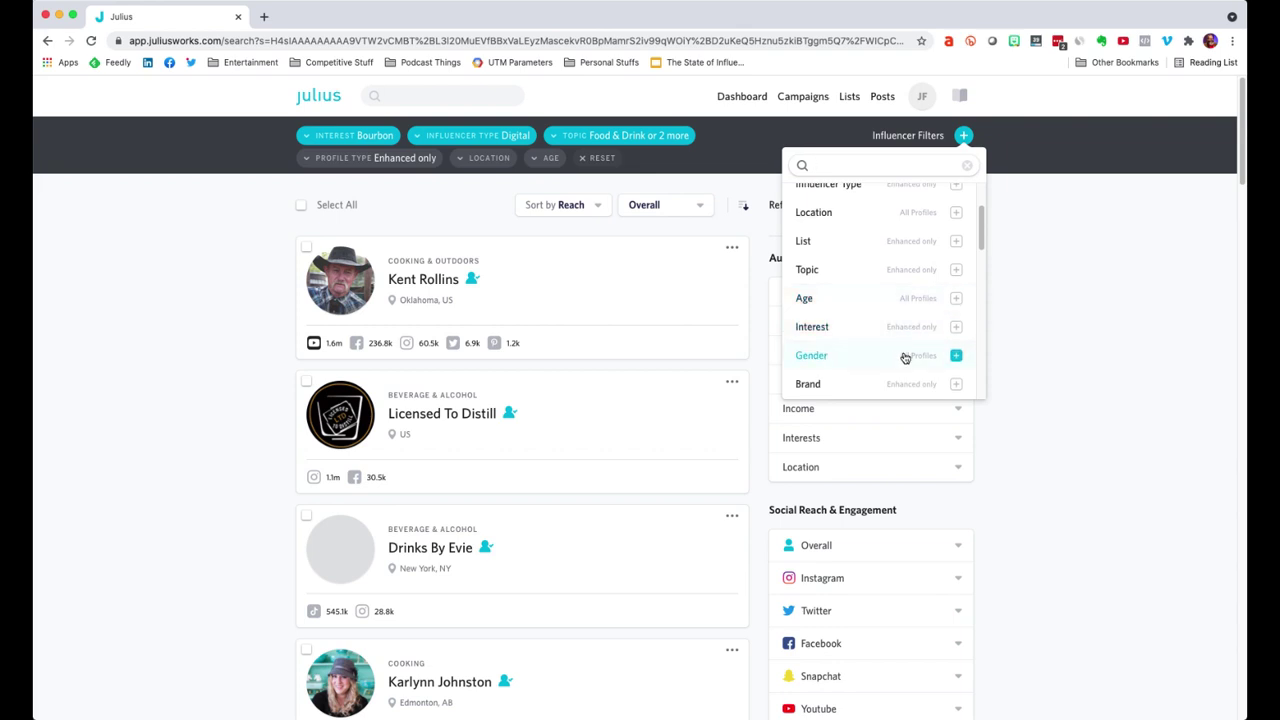
scroll(903, 355, down, 2)
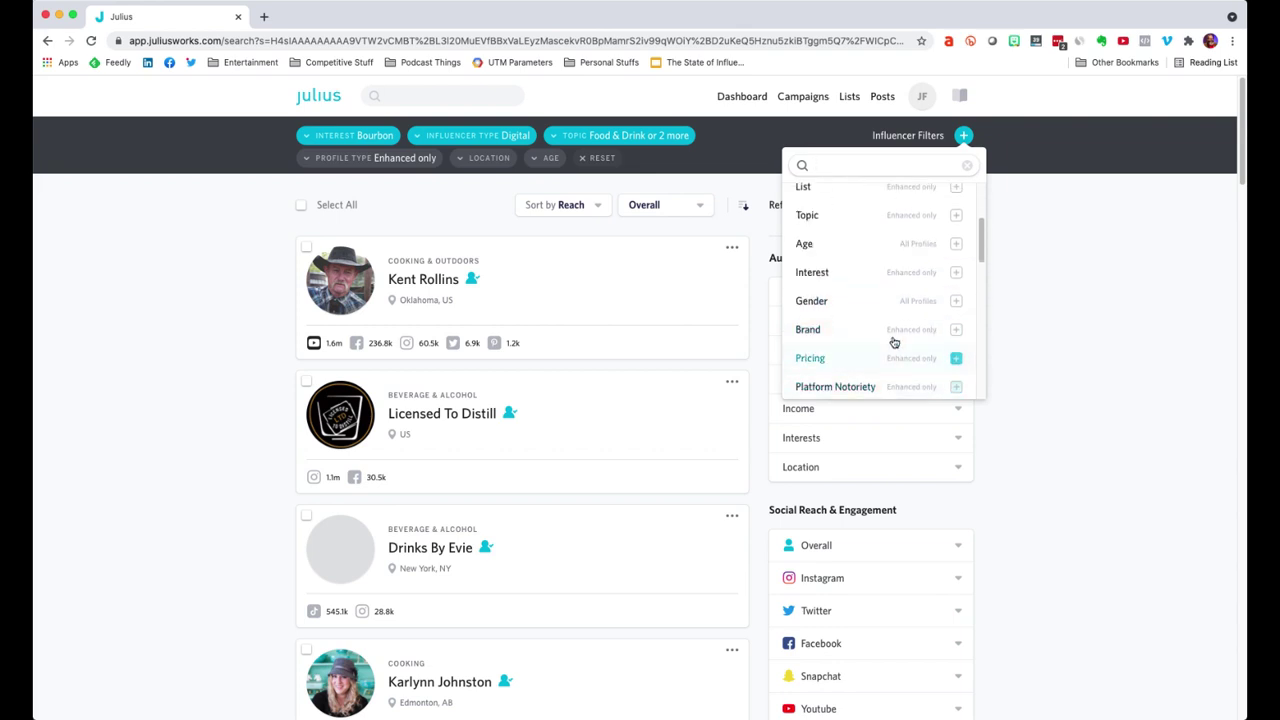
scroll(905, 348, down, 1)
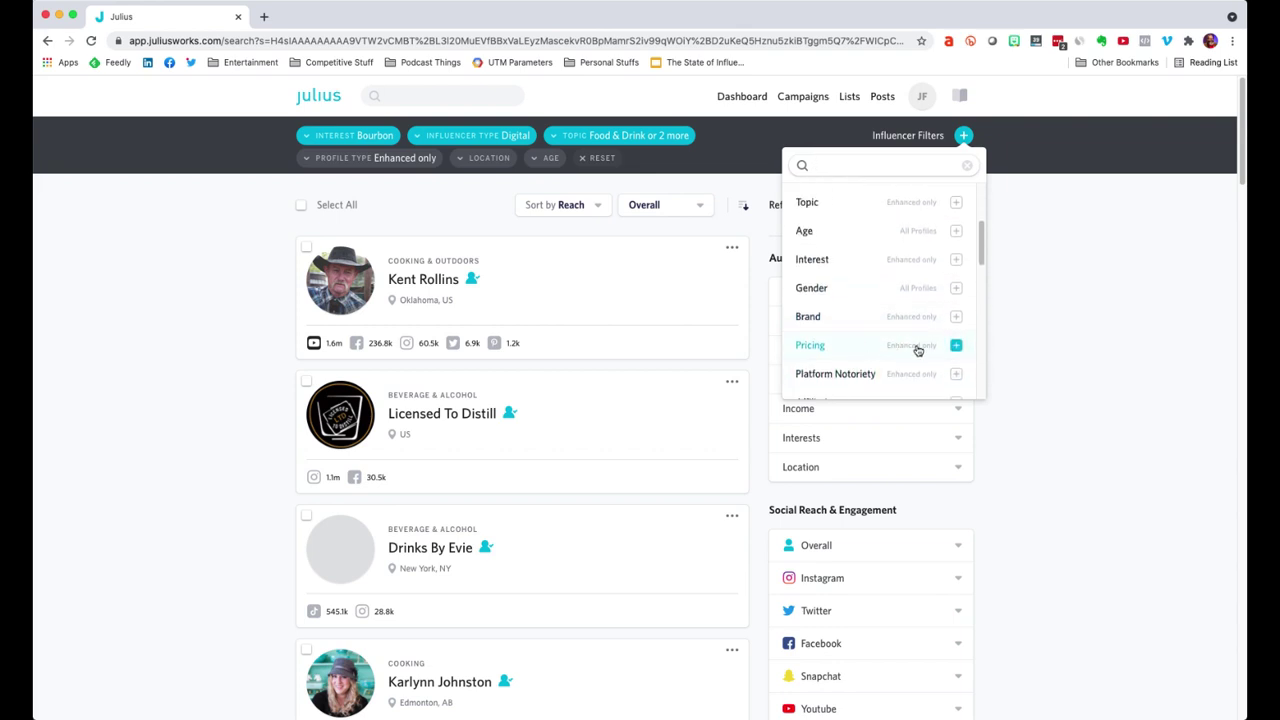
scroll(917, 350, down, 1)
click(956, 336)
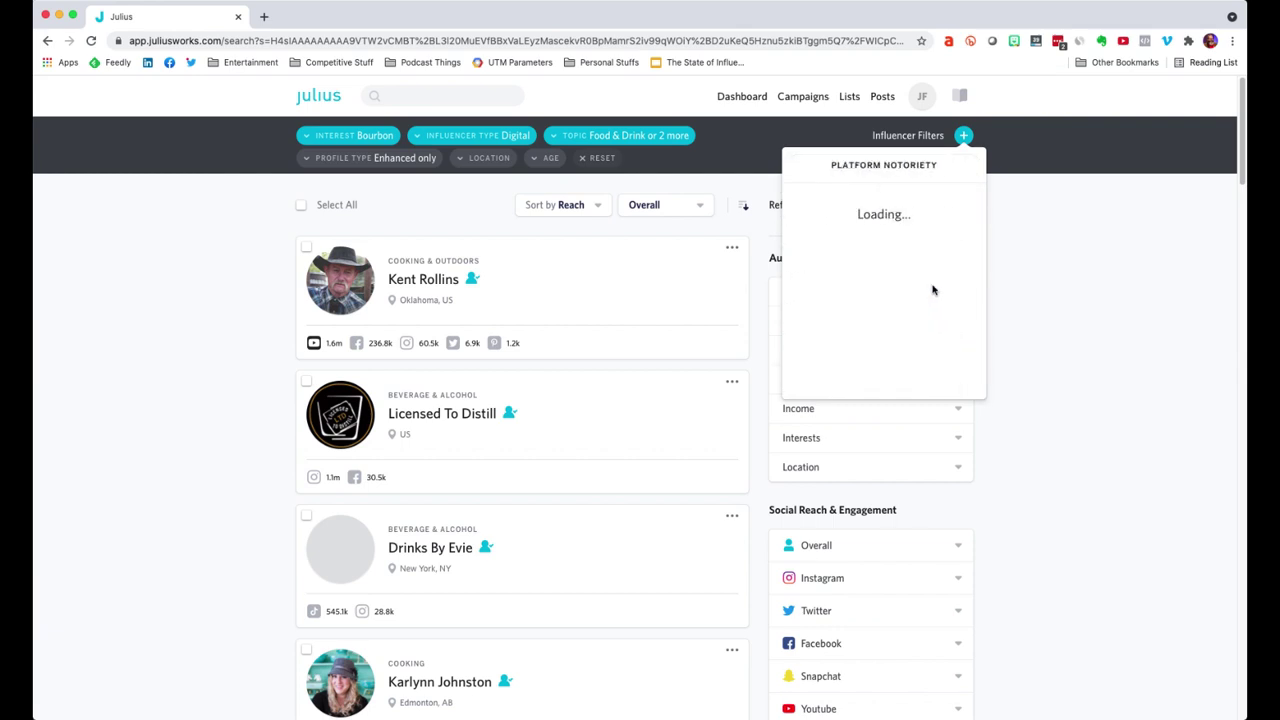
click(777, 274)
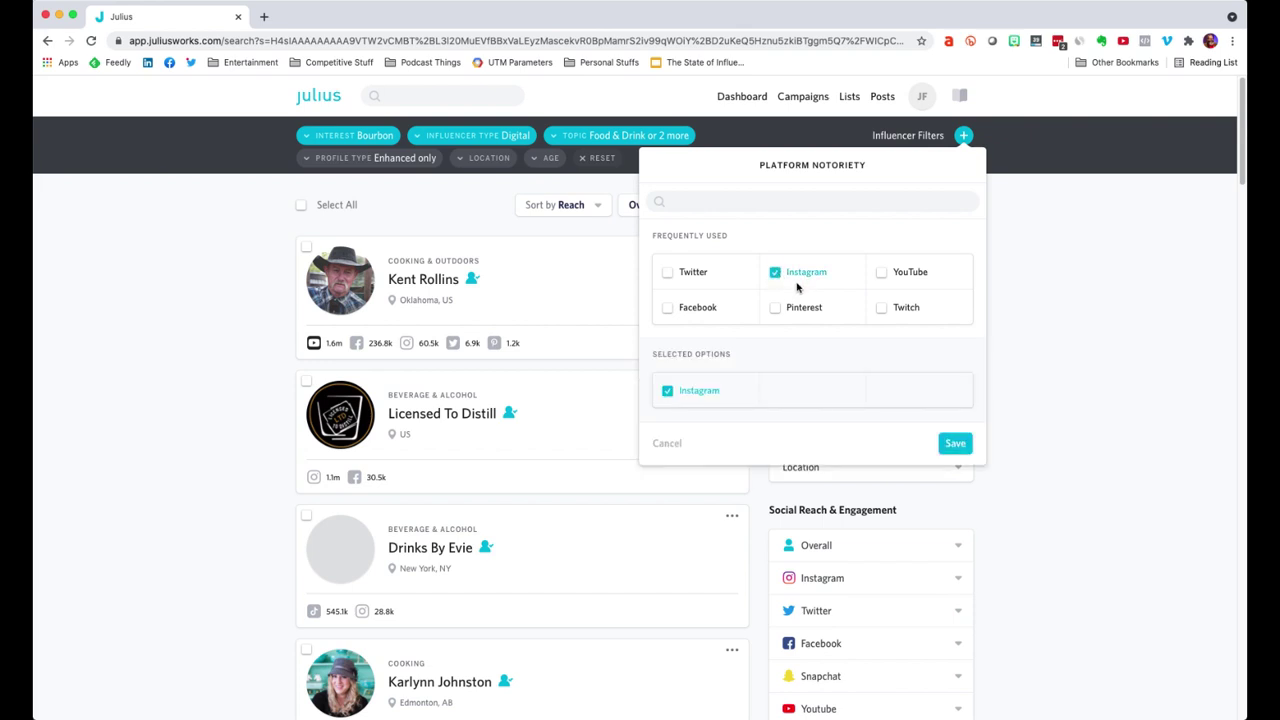
click(955, 443)
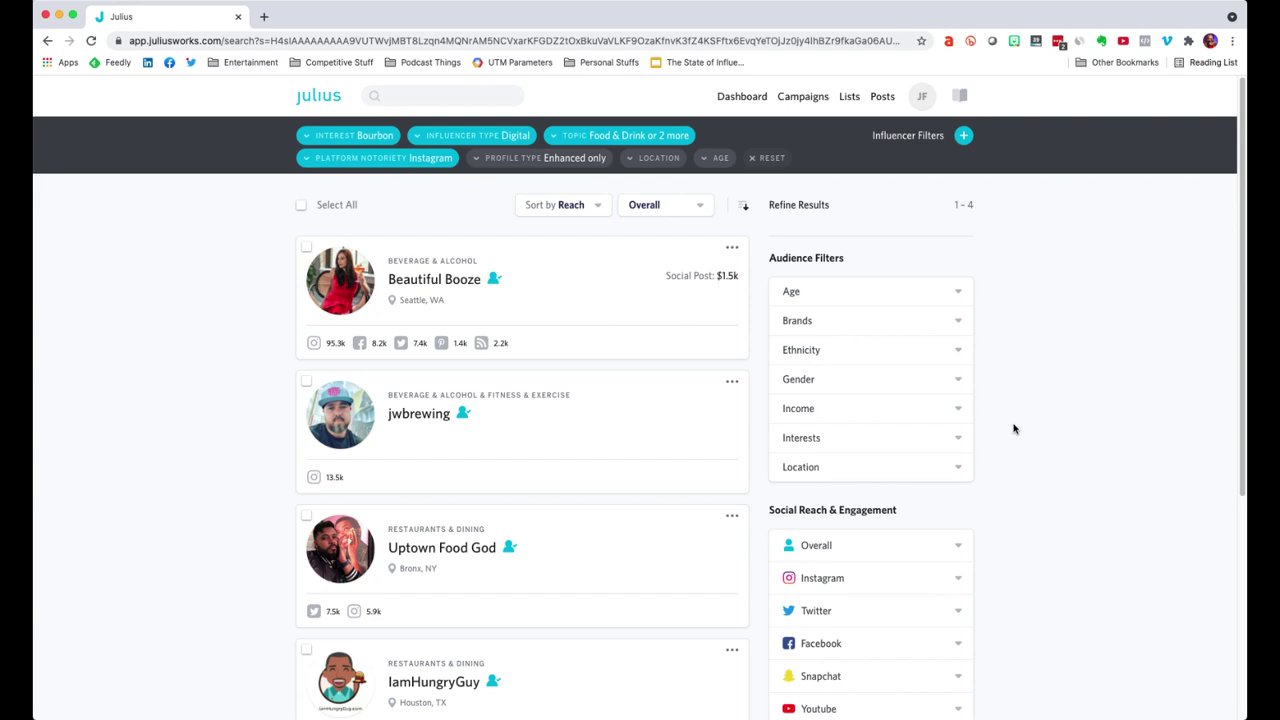
Select all the filtered influencers and add them to the Bourbon Influencers list
scroll(754, 330, down, 1)
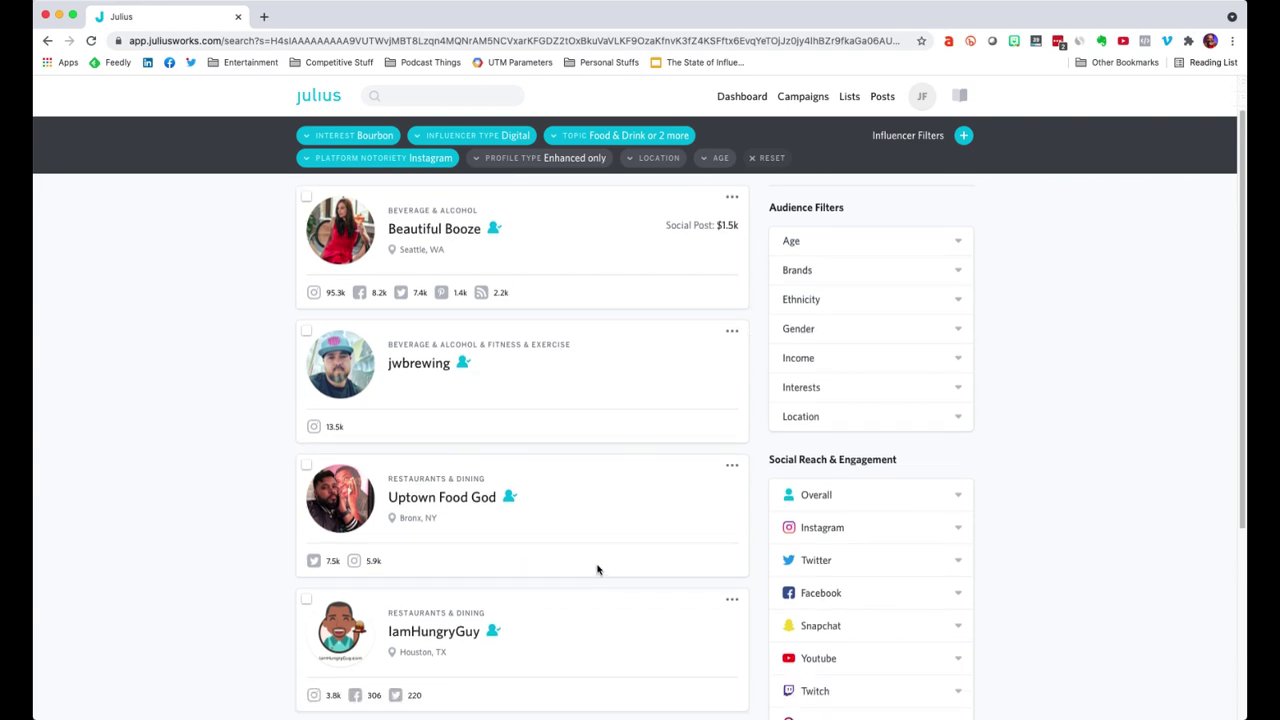
scroll(649, 384, up, 1)
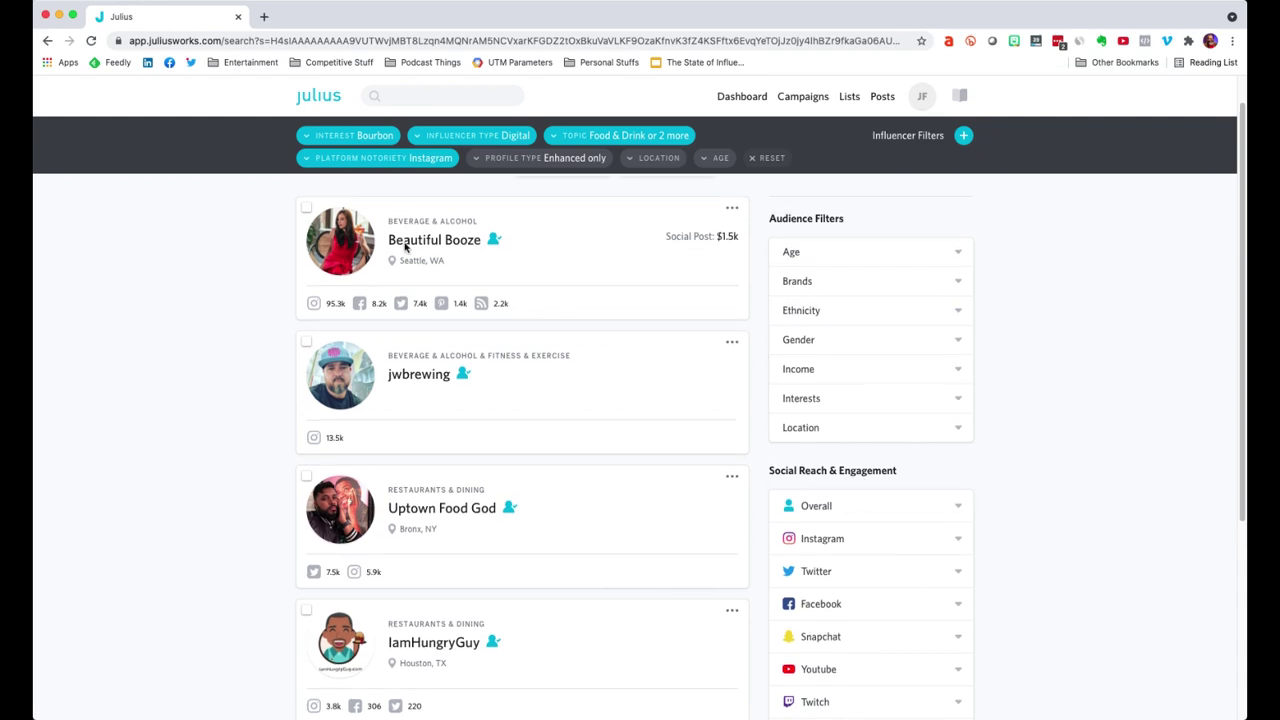
scroll(439, 224, up, 2)
click(301, 206)
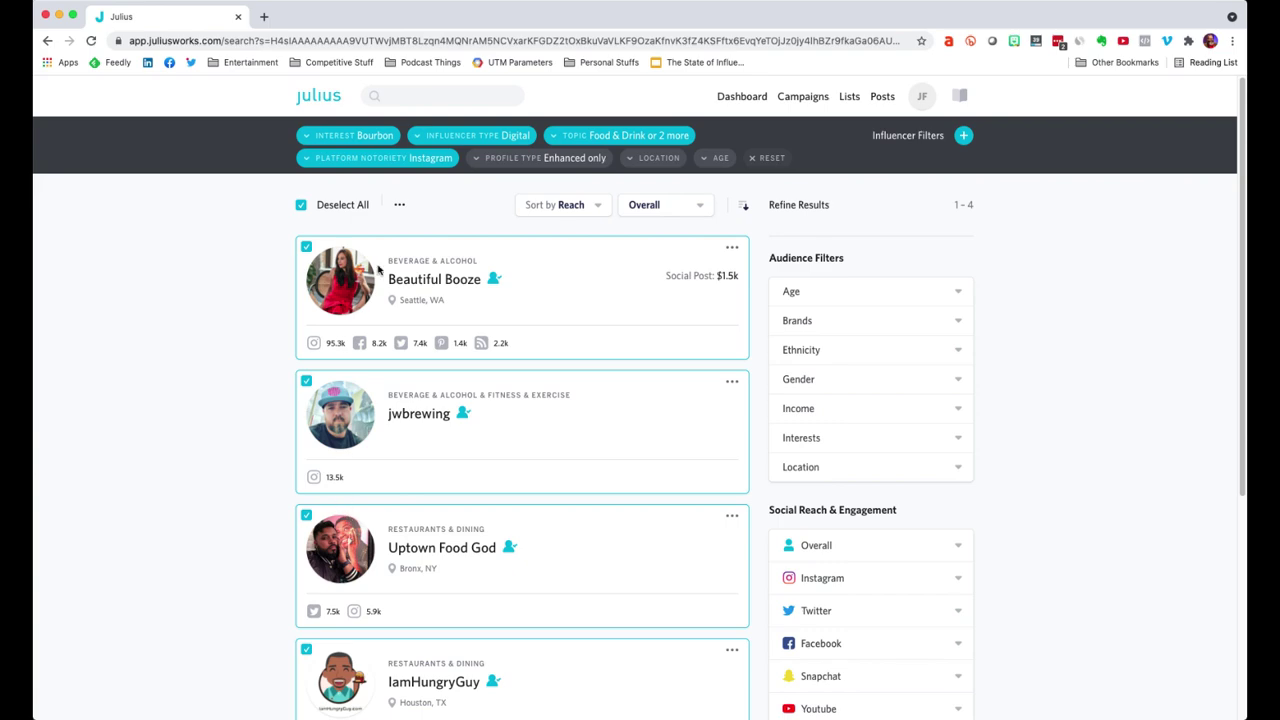
click(400, 205)
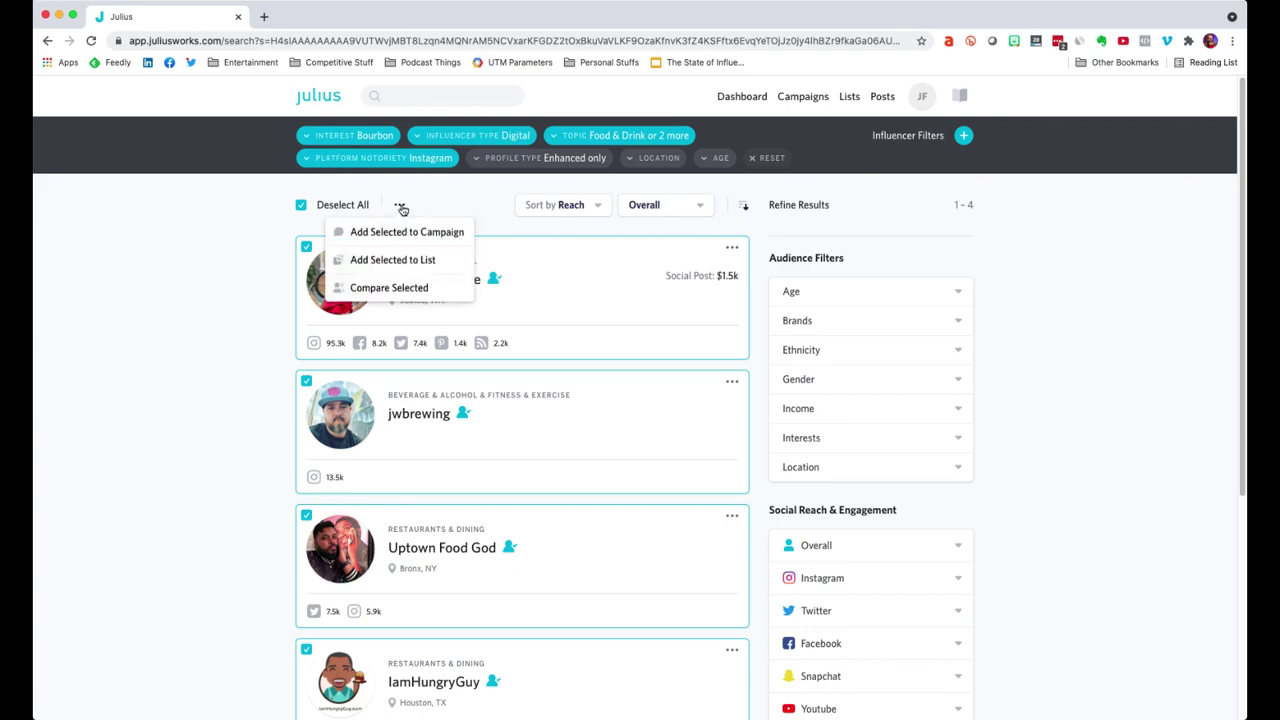
click(401, 262)
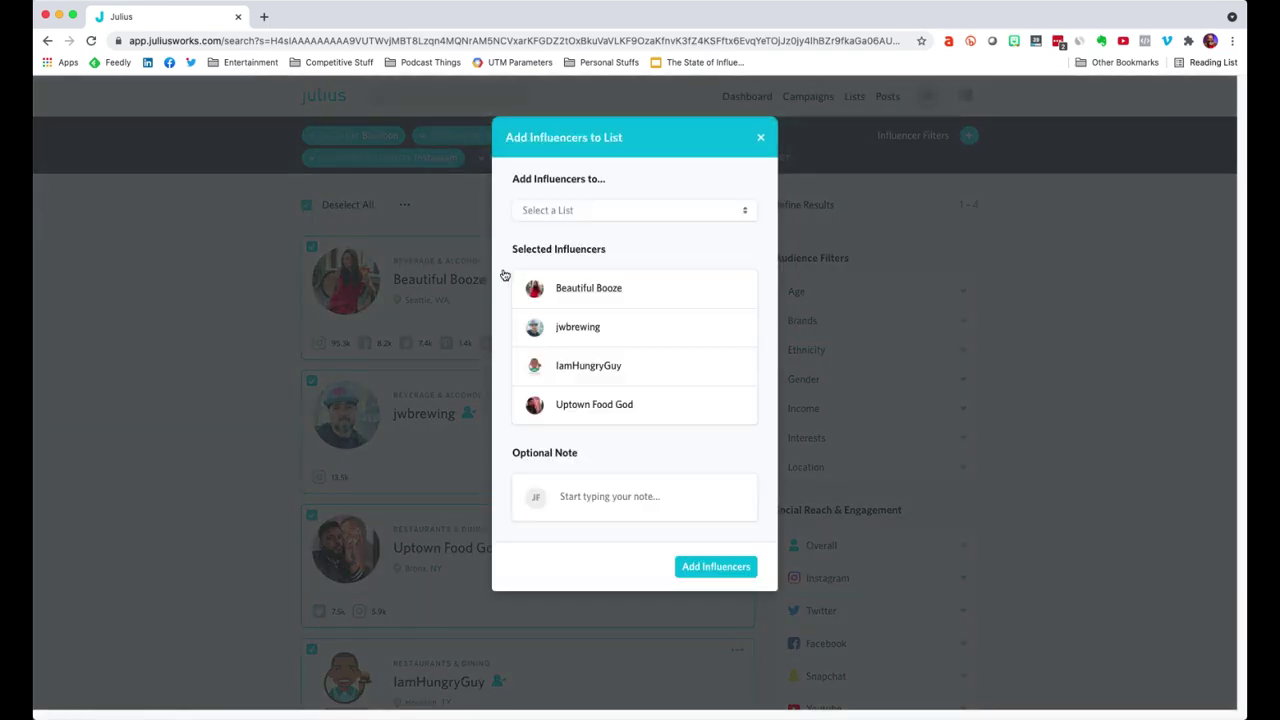
click(581, 213)
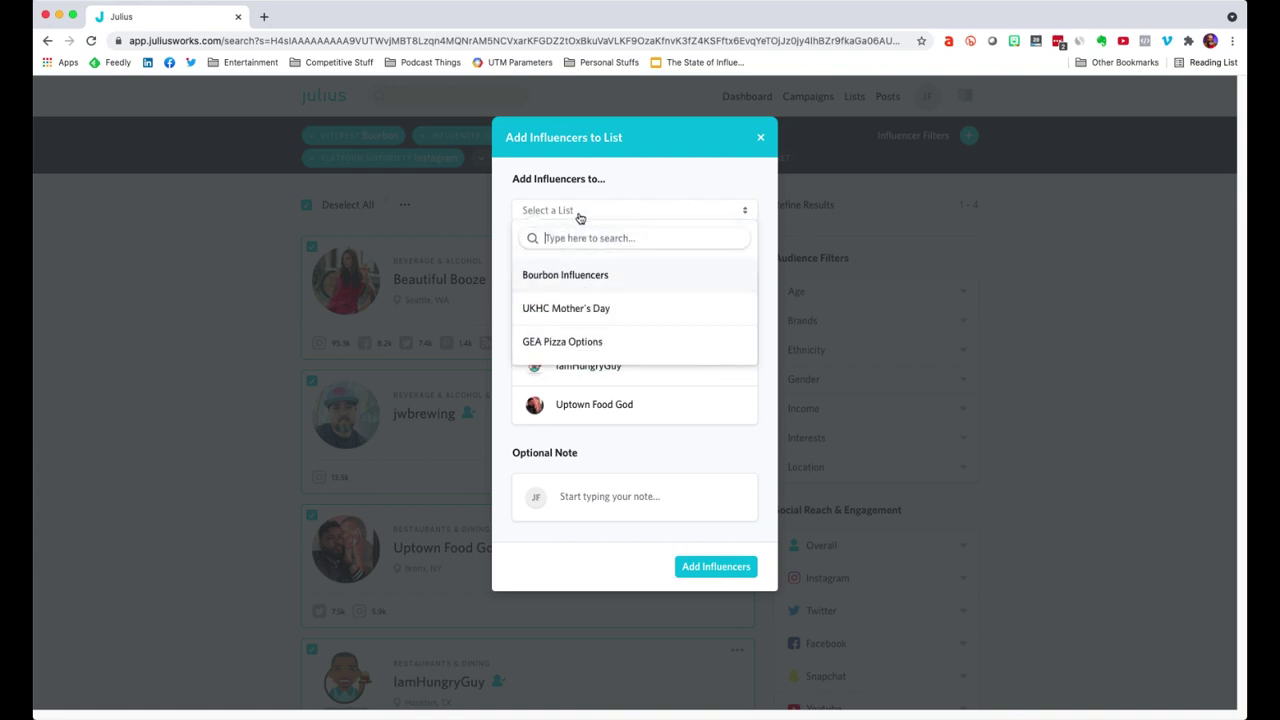
click(553, 277)
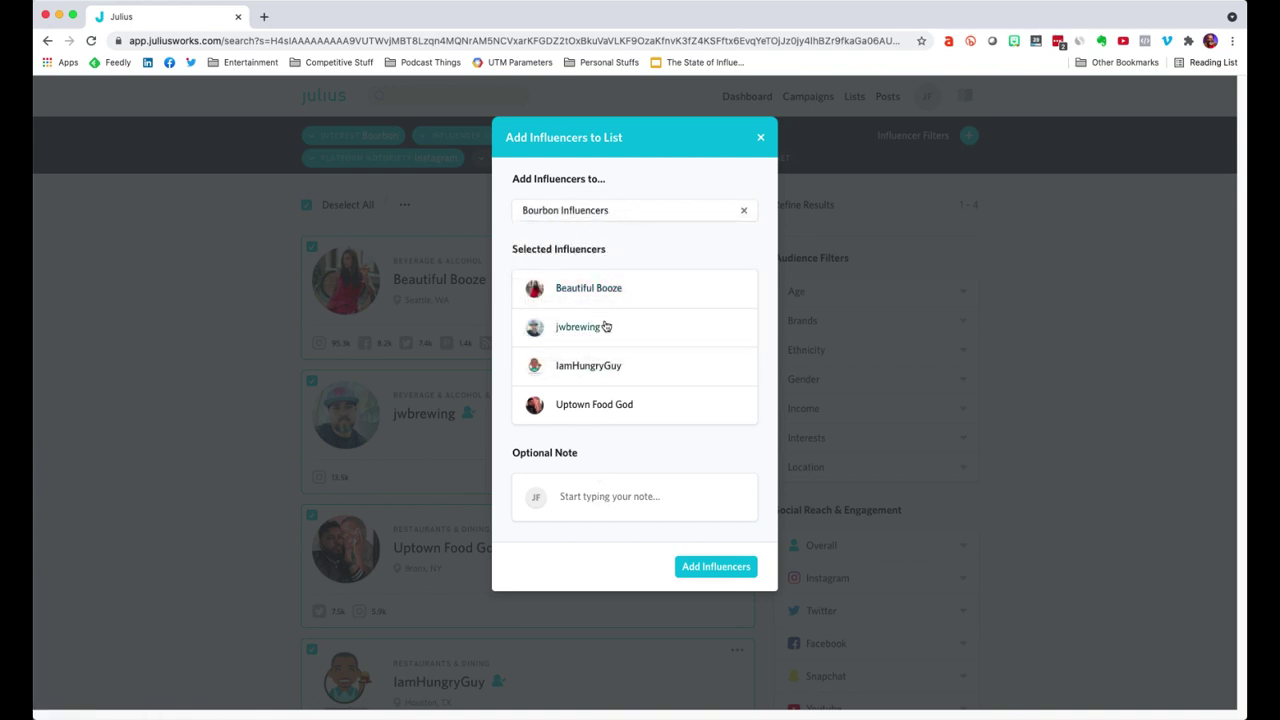
click(717, 567)
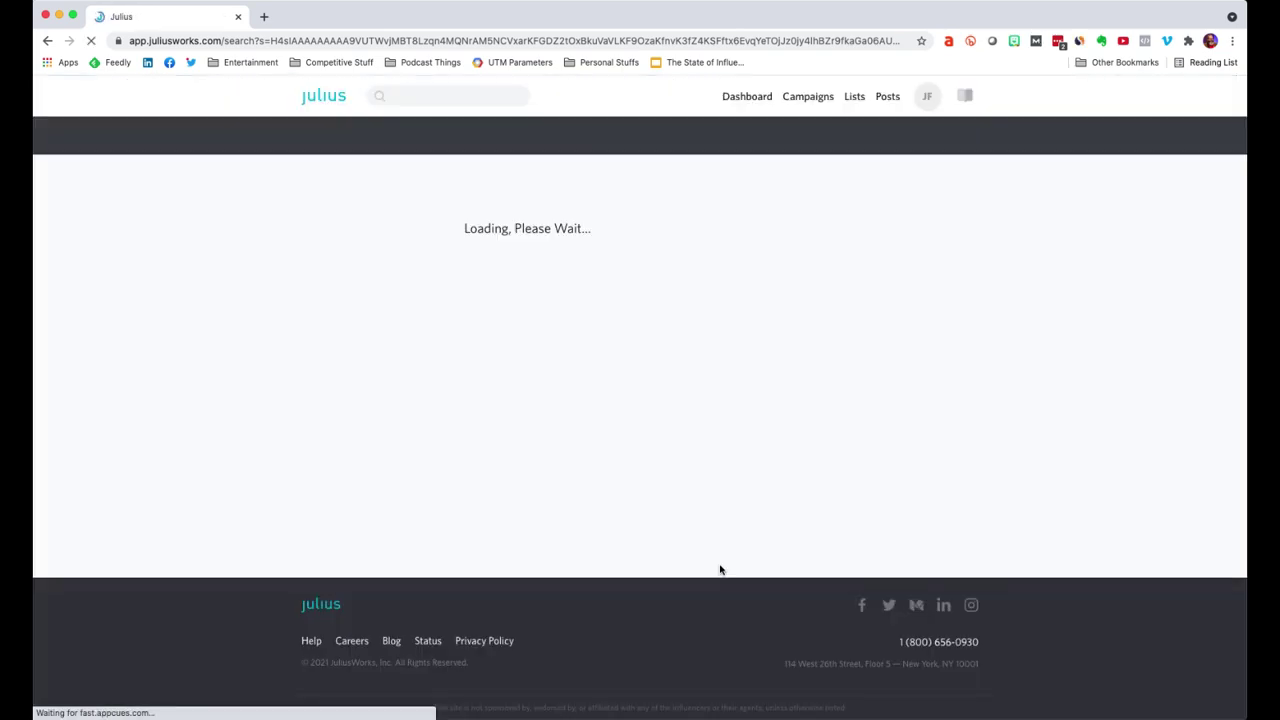
Open the Bourbon Influencers list and look over the influencers it contains
click(850, 97)
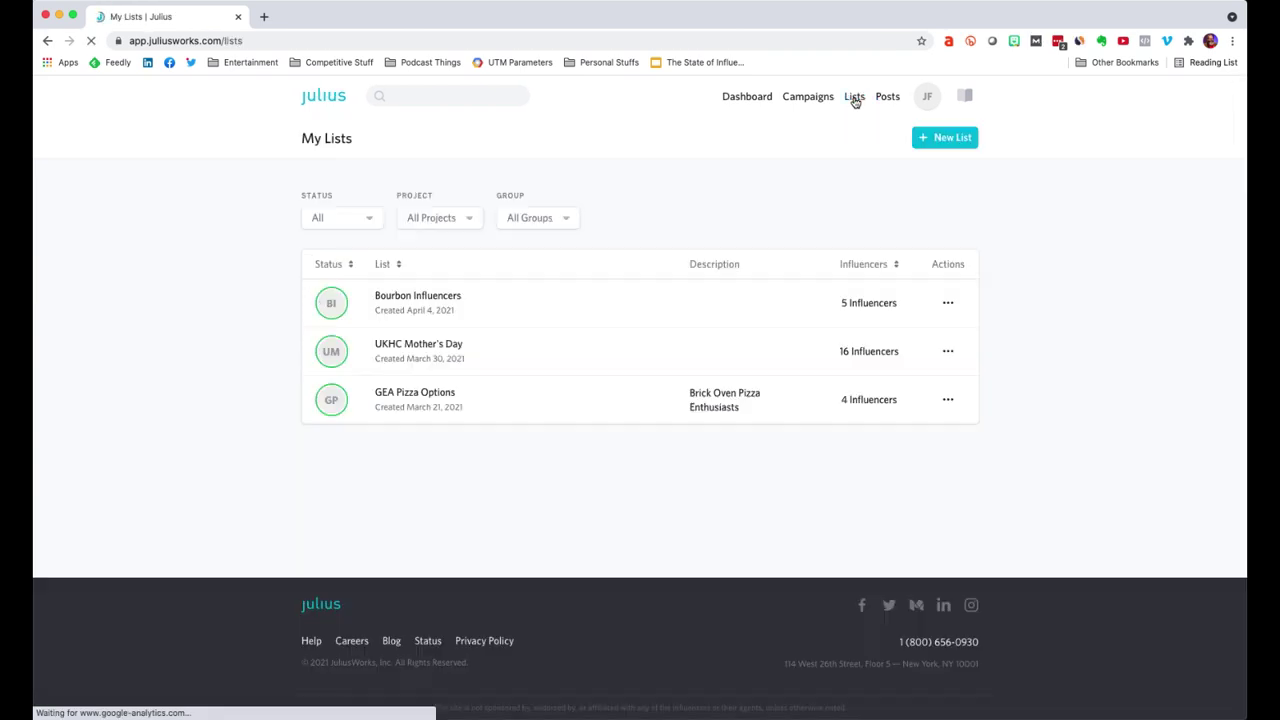
click(428, 302)
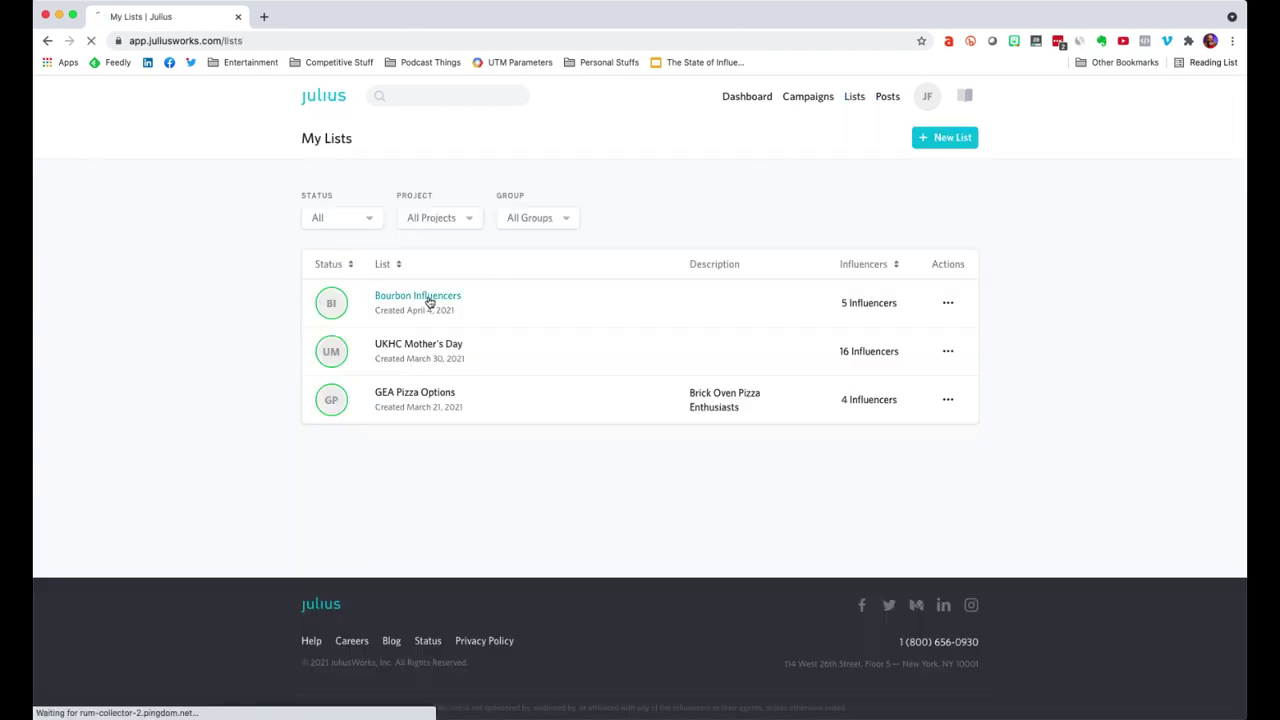
scroll(430, 308, down, 1)
scroll(430, 310, down, 3)
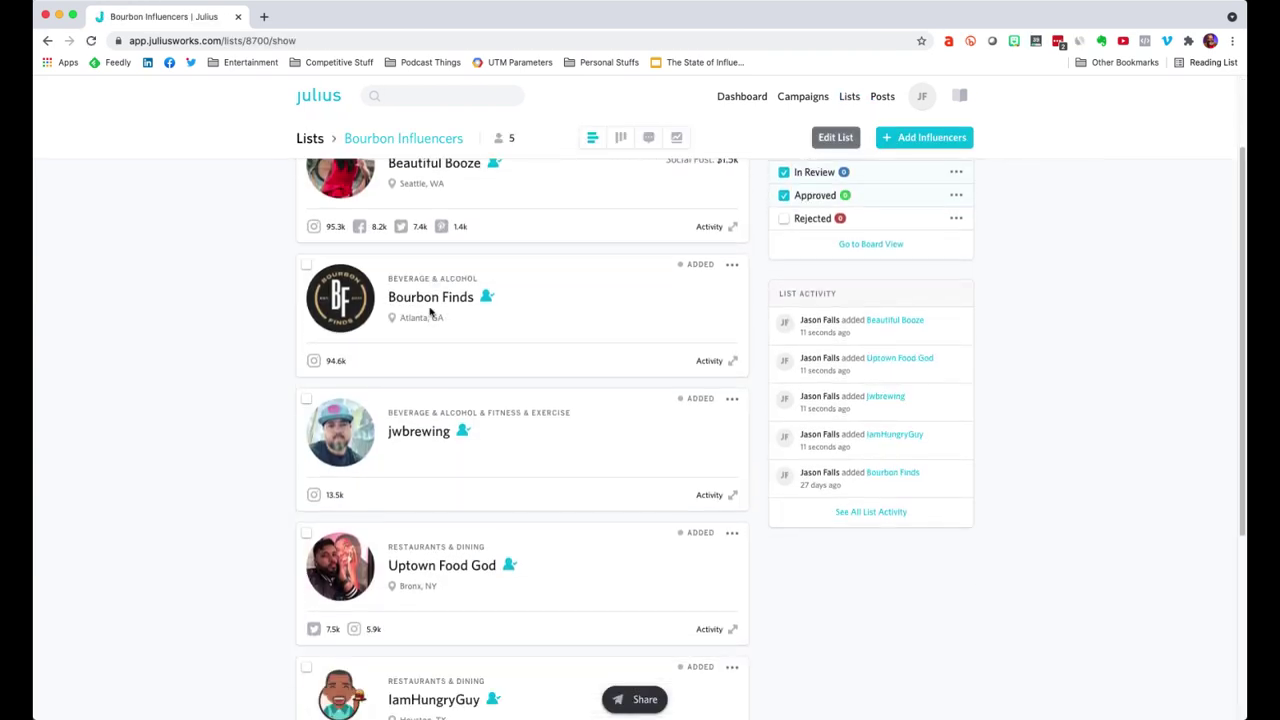
scroll(430, 315, up, 4)
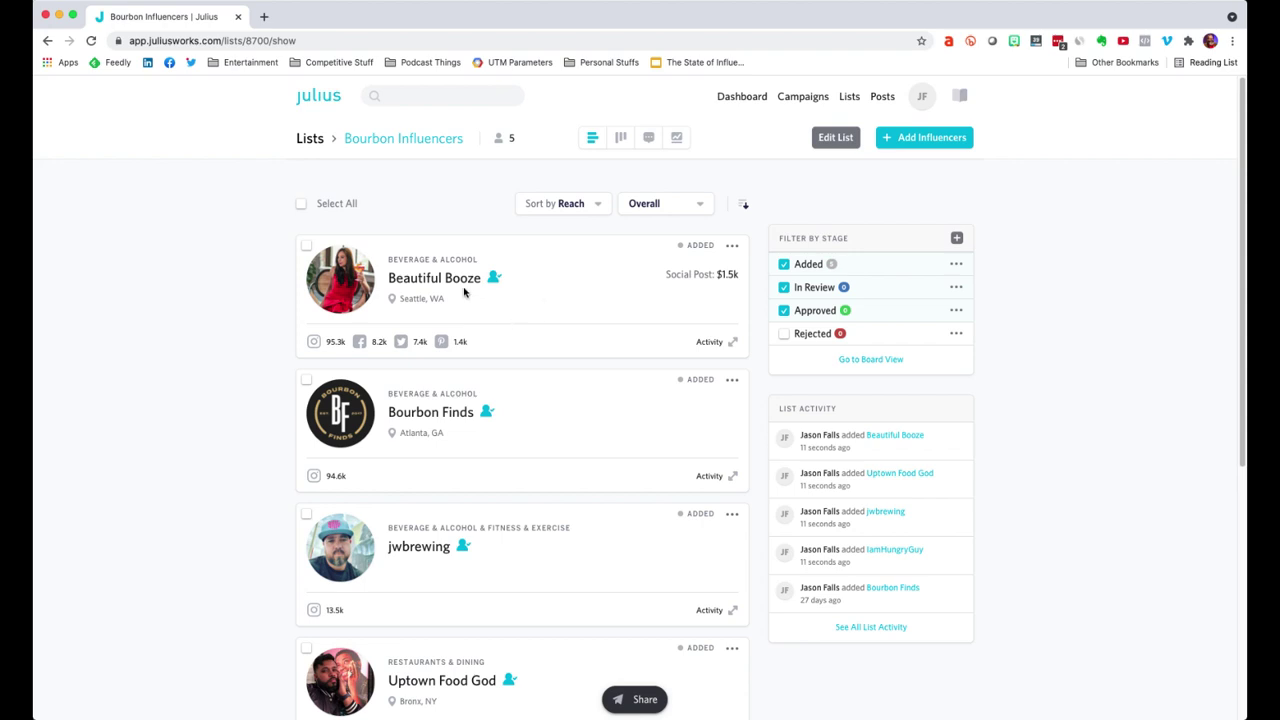
Open the Beautiful Booze profile, check its followers by city and general information, and go to its activity
click(418, 284)
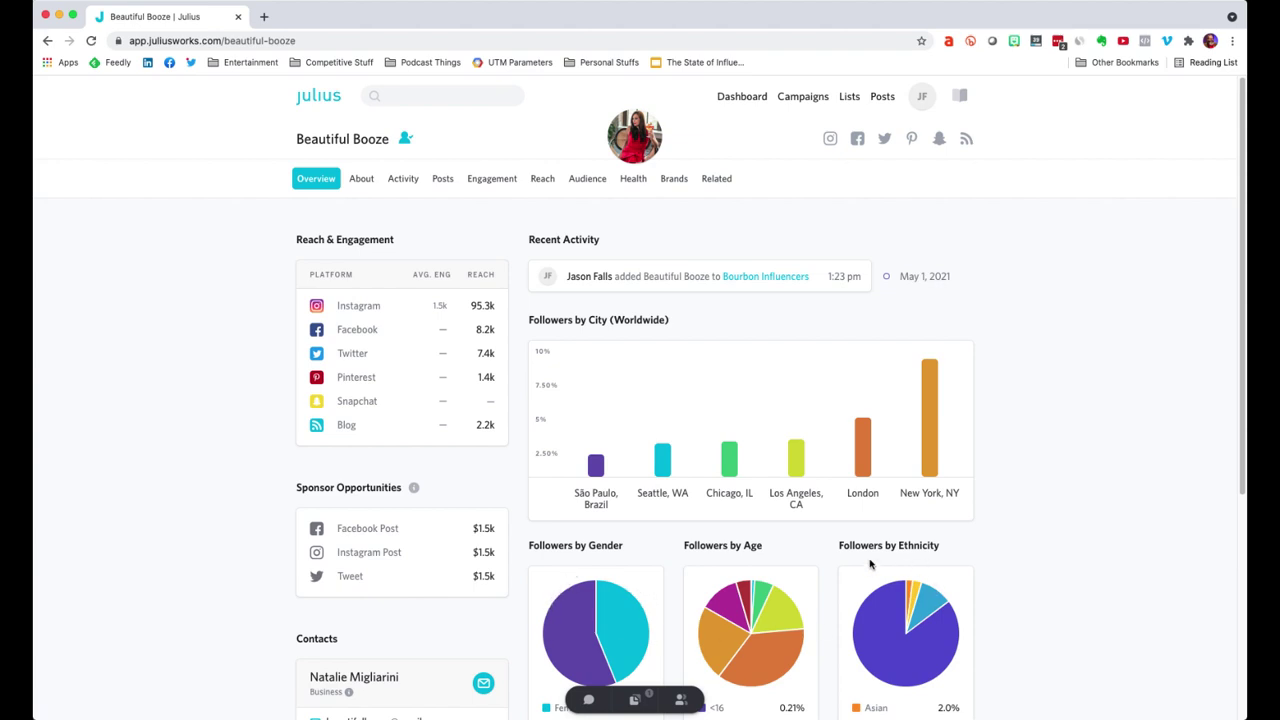
mouse_move(939, 443)
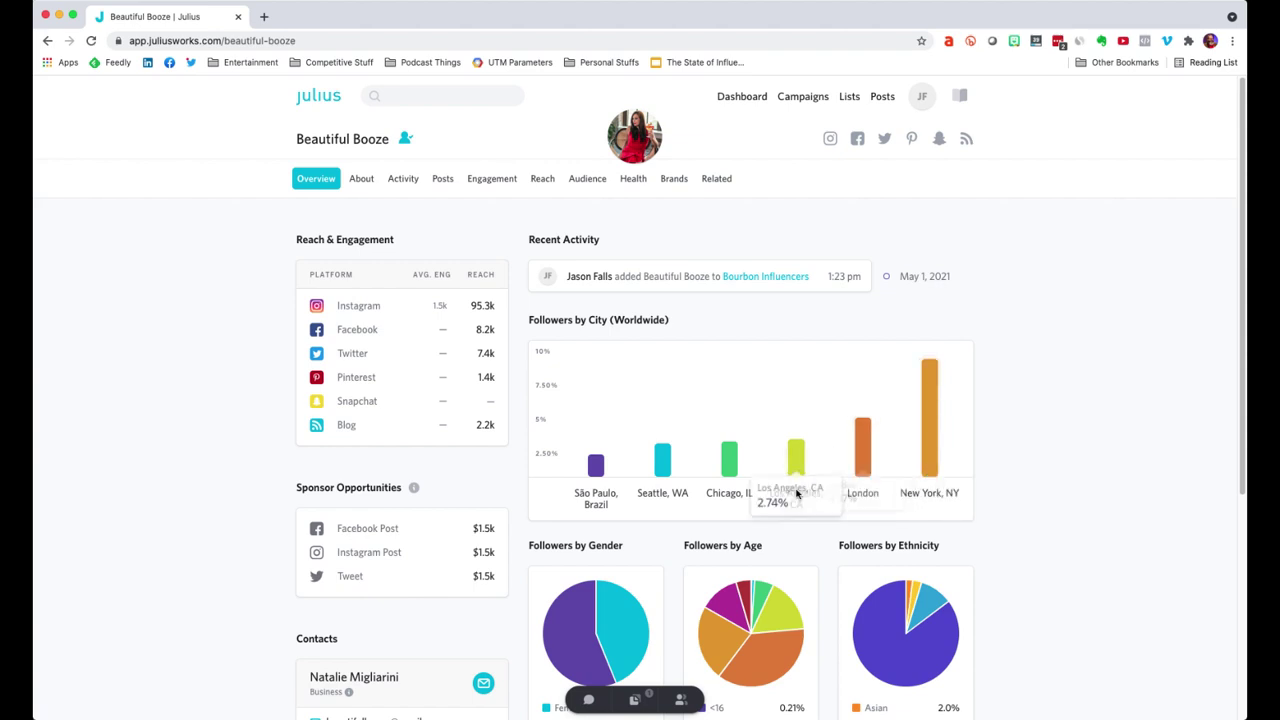
mouse_move(650, 488)
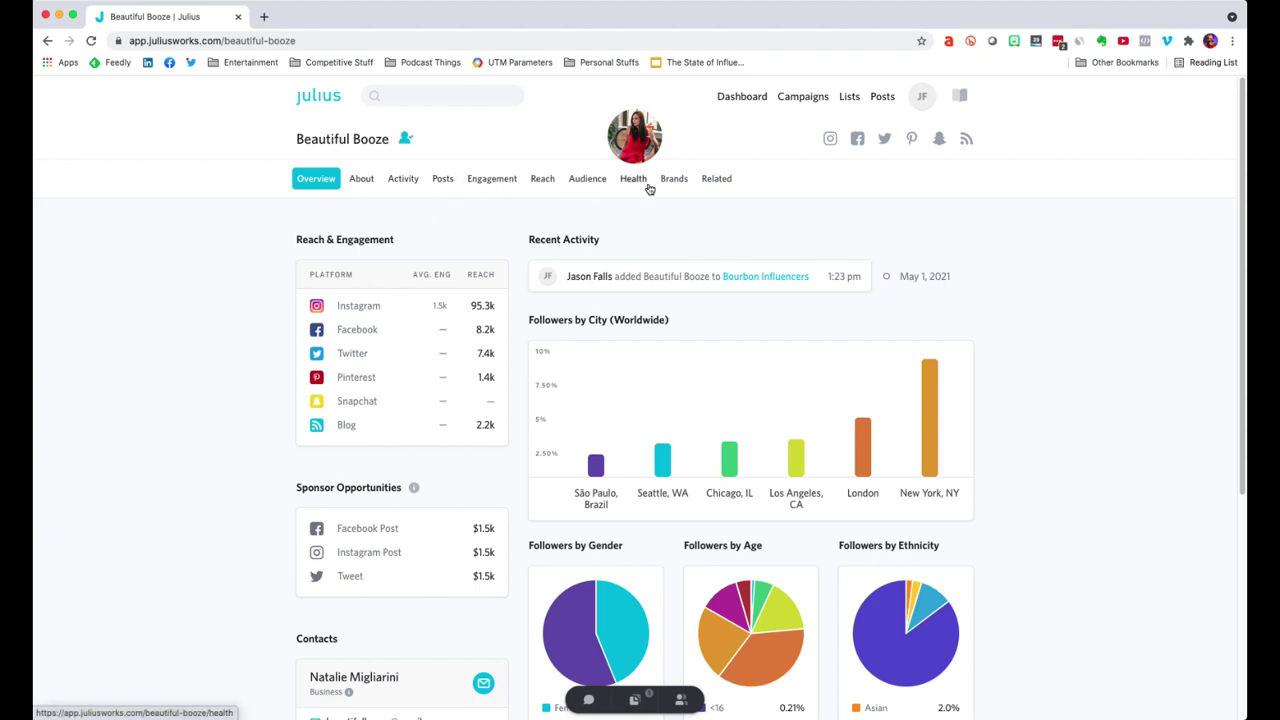
click(362, 180)
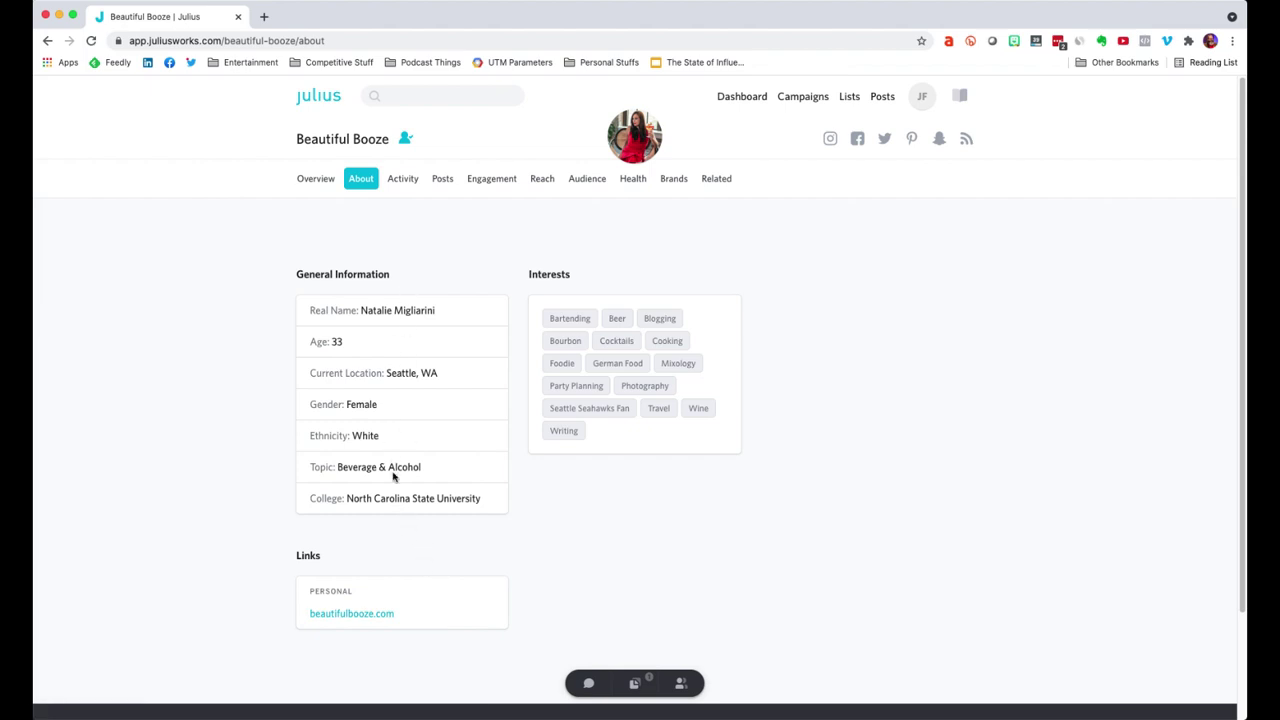
click(403, 180)
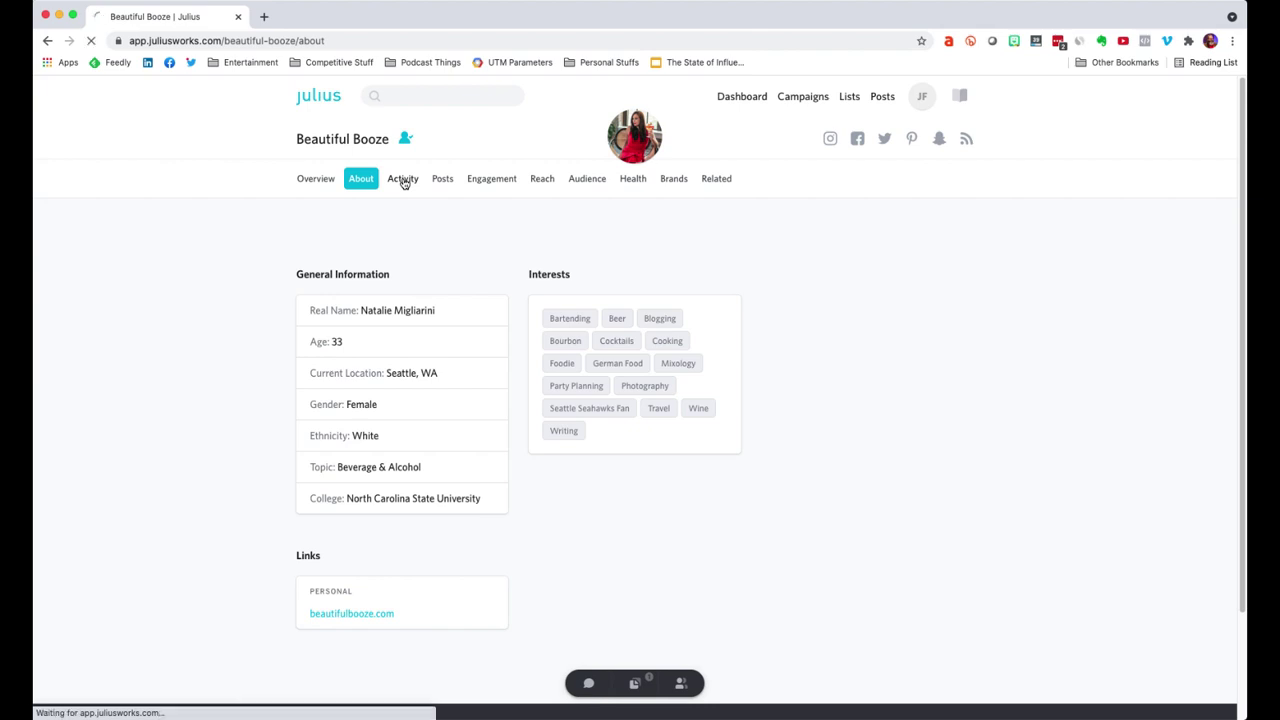
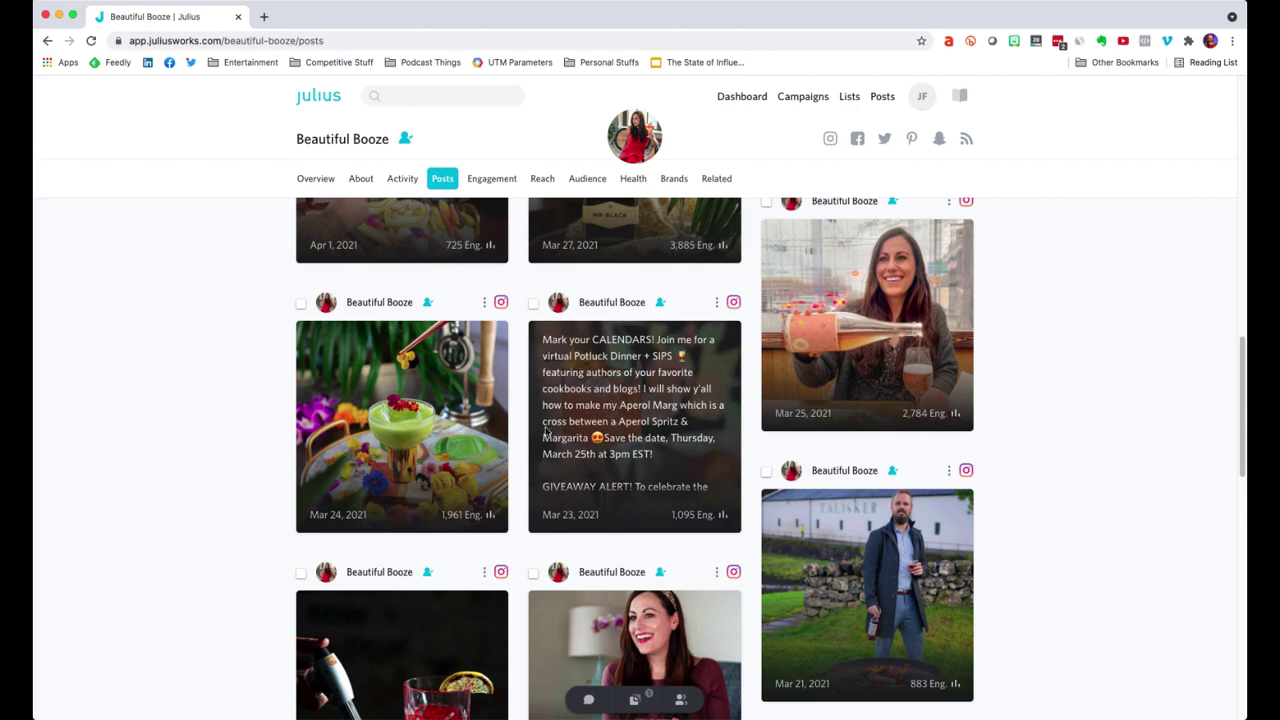
Check the captions and engagement details of Beautiful Booze's most recent posts
scroll(604, 401, up, 5)
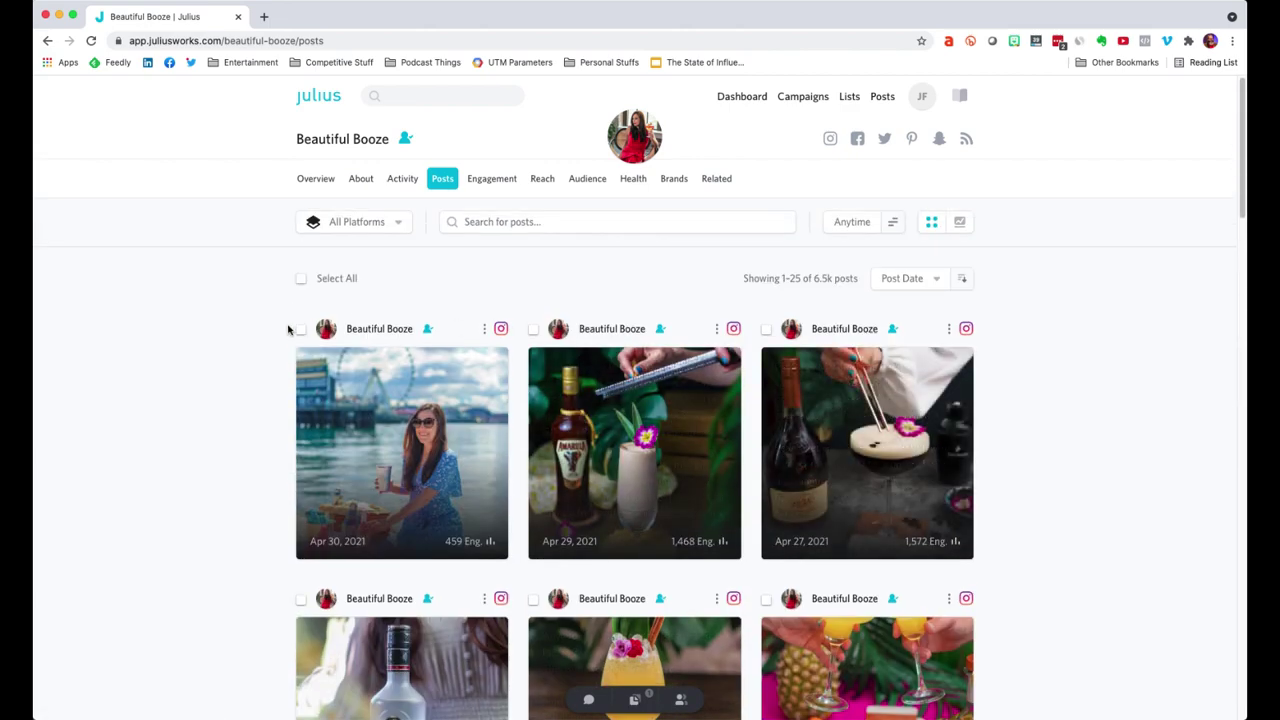
mouse_move(420, 410)
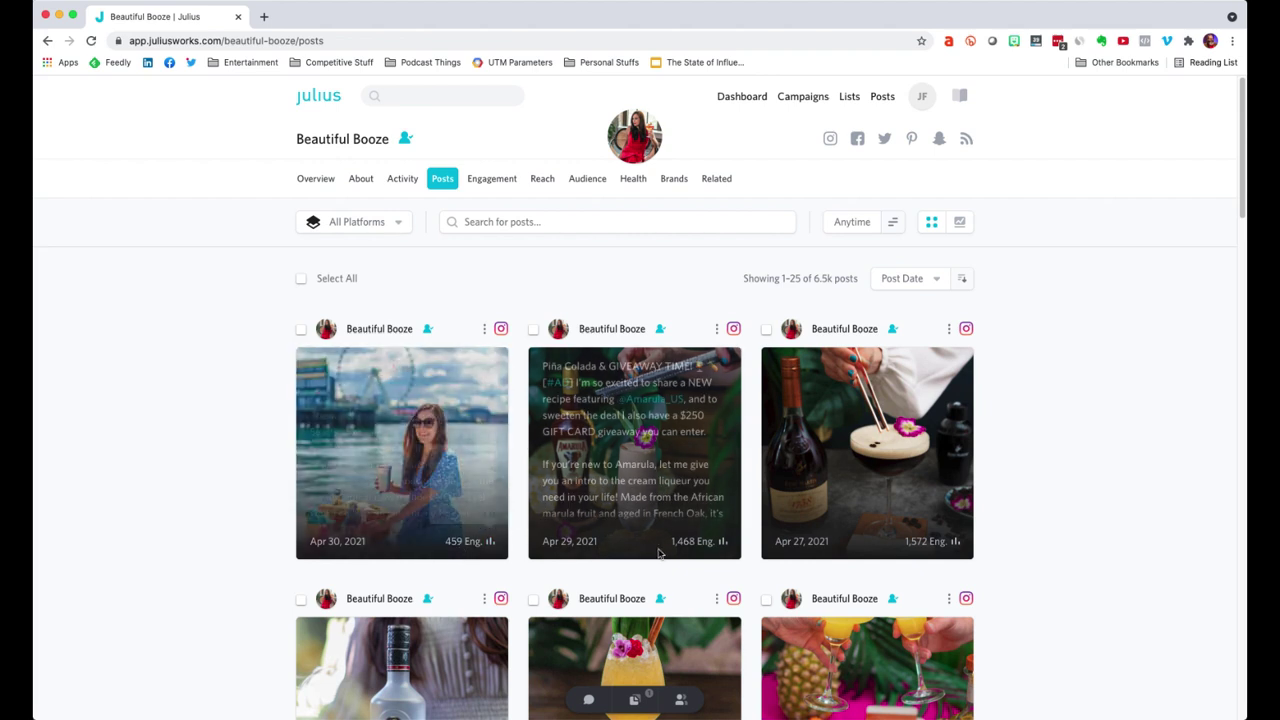
mouse_move(707, 548)
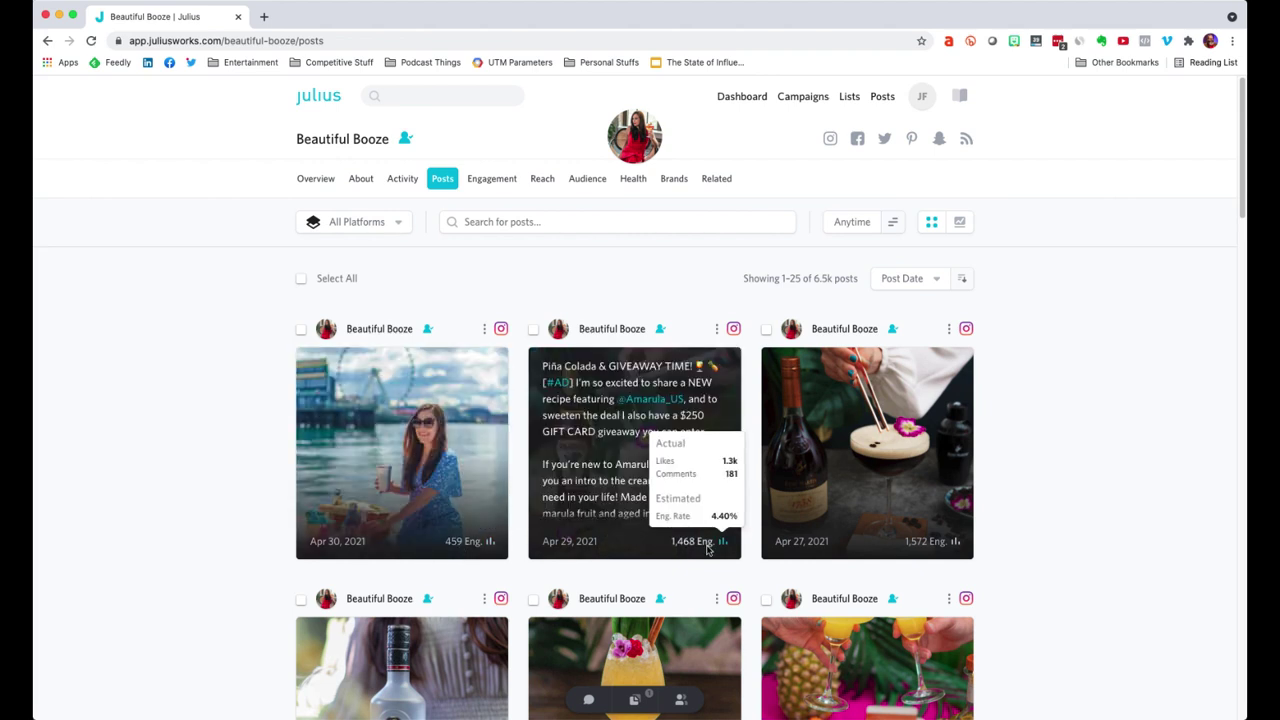
mouse_move(930, 543)
mouse_move(466, 541)
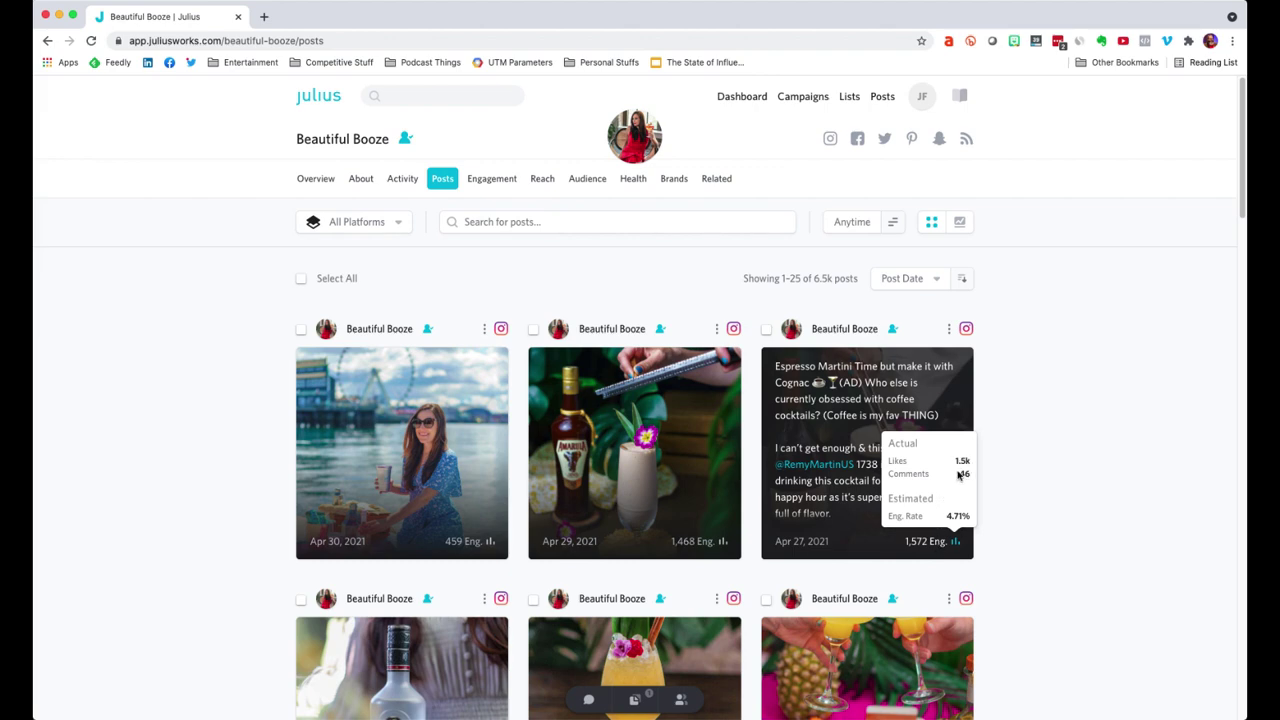
Browse Beautiful Booze's older posts and open the original April 12 birthday post on Instagram
scroll(483, 552, down, 3)
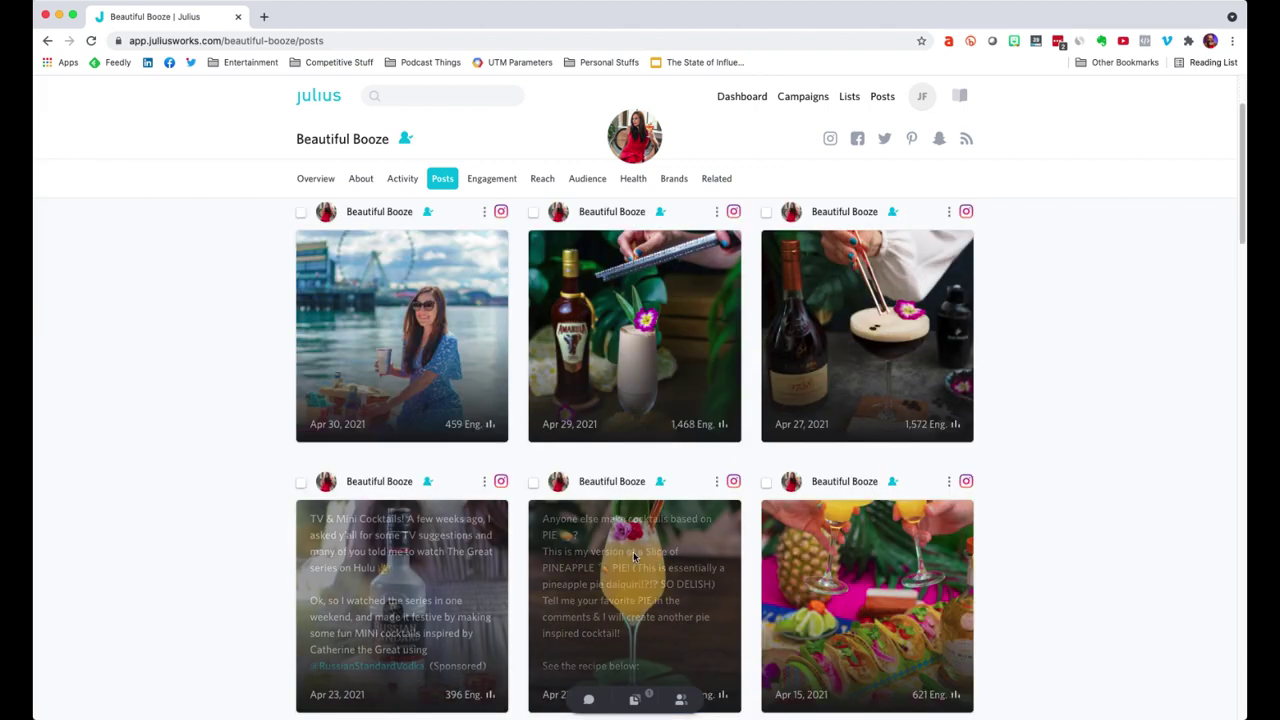
scroll(1054, 539, down, 7)
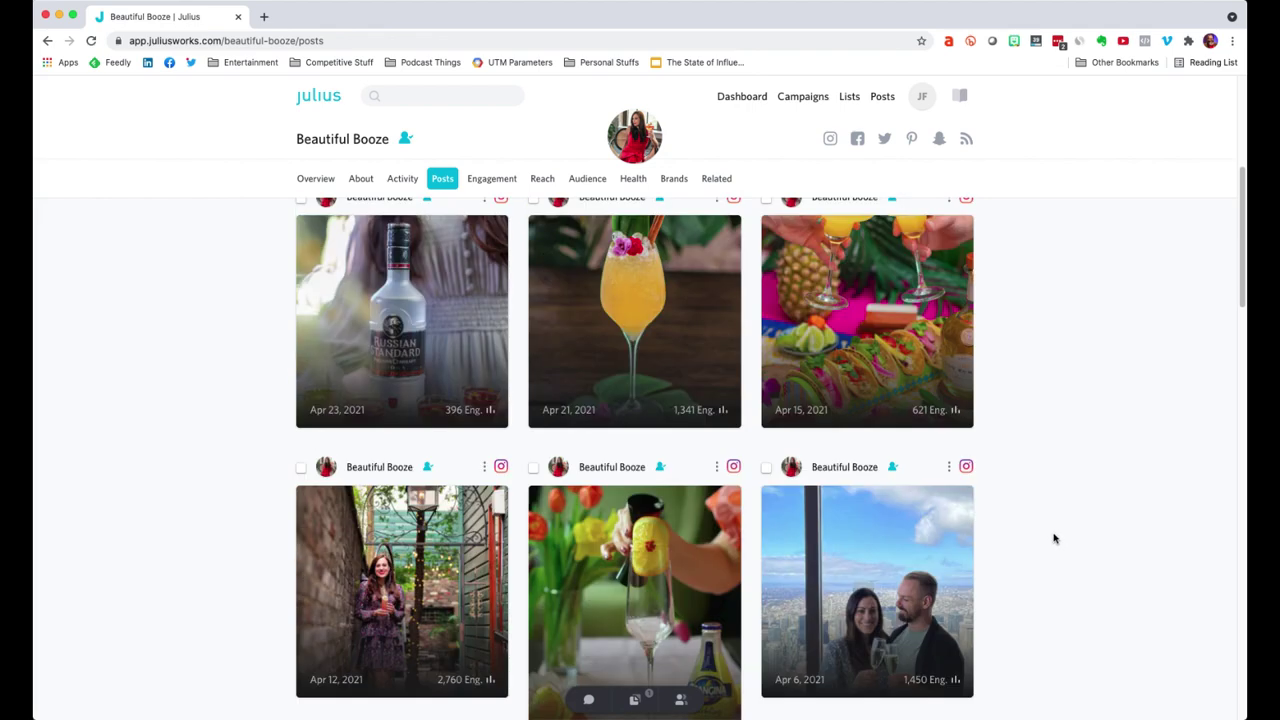
scroll(1054, 539, down, 5)
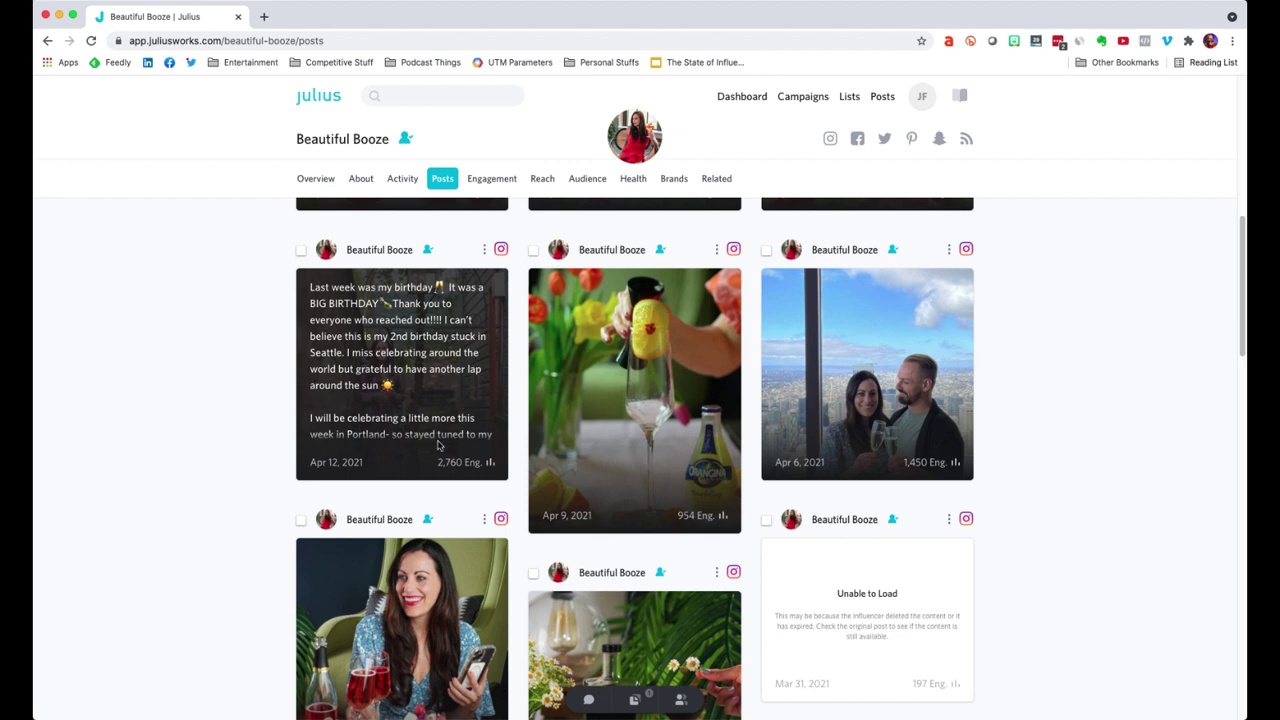
scroll(469, 404, up, 2)
scroll(478, 505, up, 1)
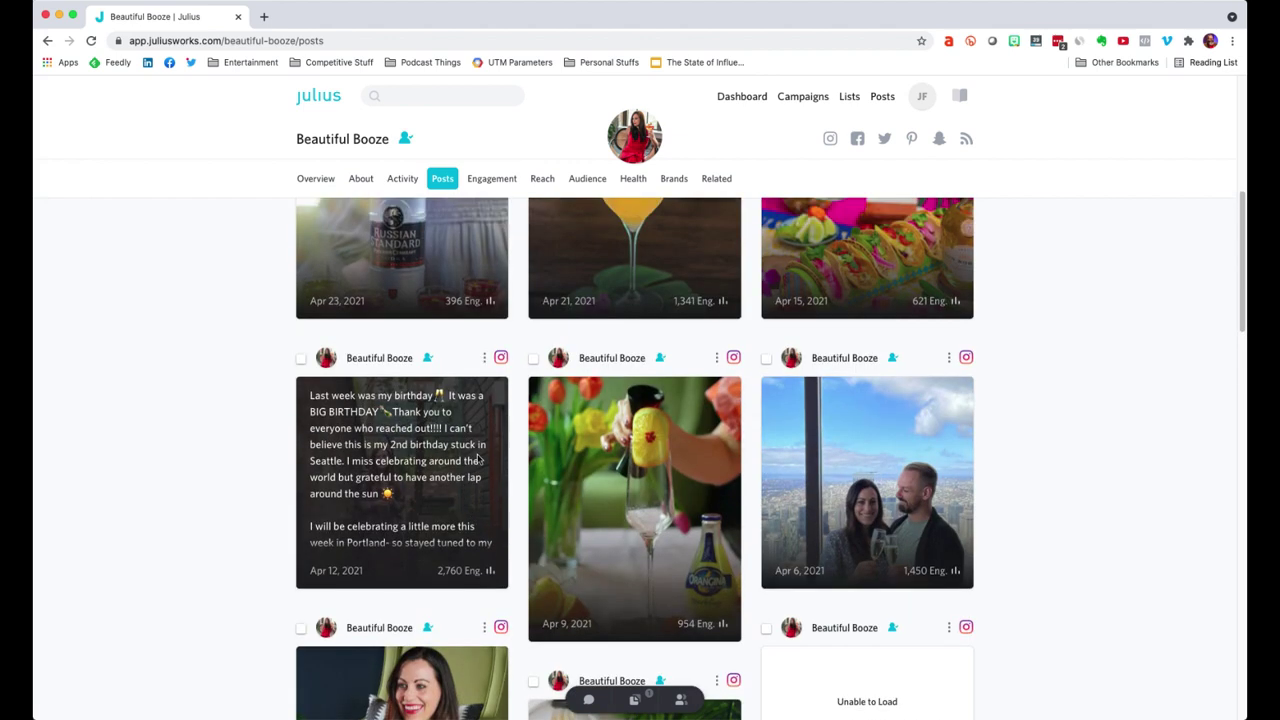
click(501, 358)
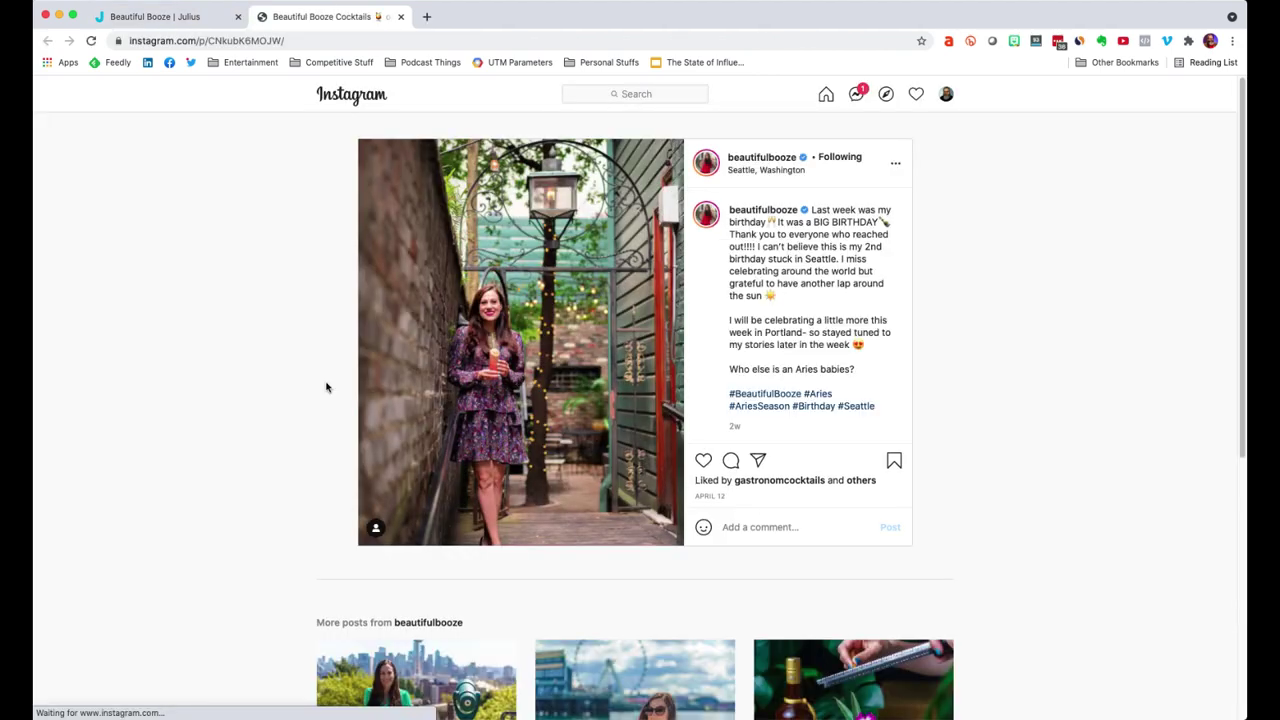
Read through the comments on the April 12 birthday Instagram post, expanding the replies under the fresheggsdaily comment
scroll(785, 460, down, 1)
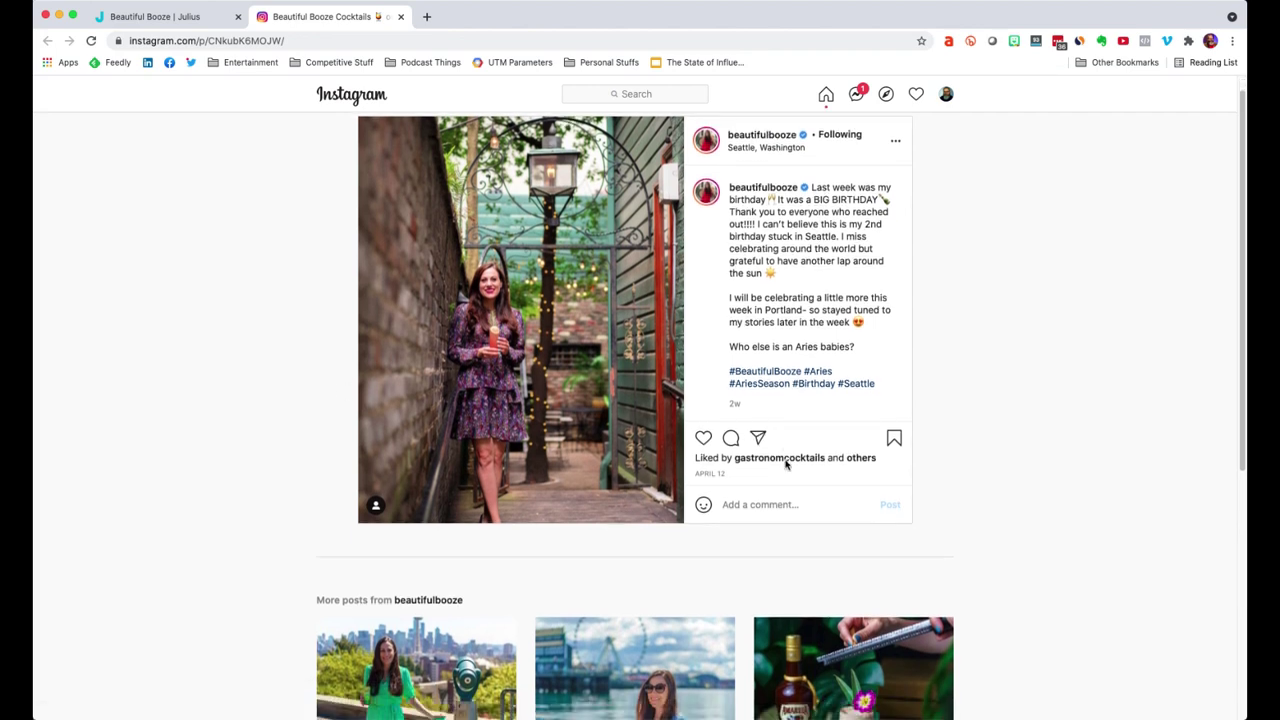
scroll(791, 414, down, 5)
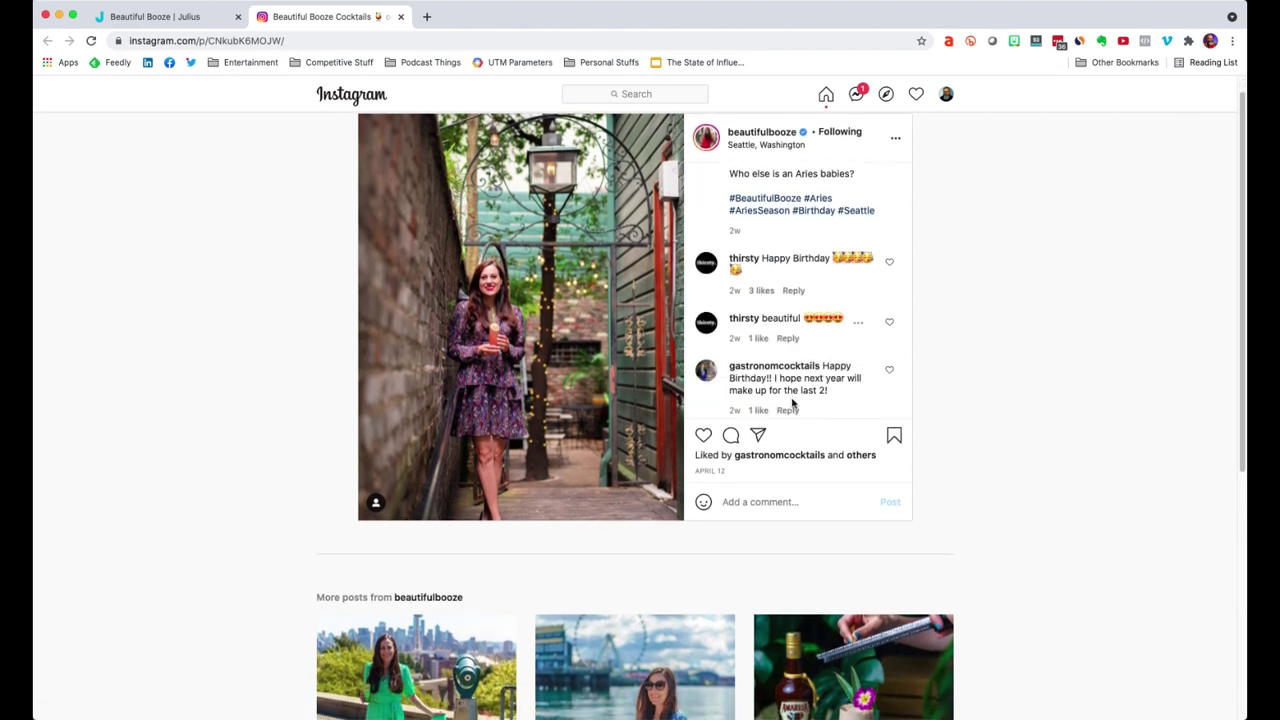
scroll(791, 395, down, 1)
scroll(812, 373, down, 5)
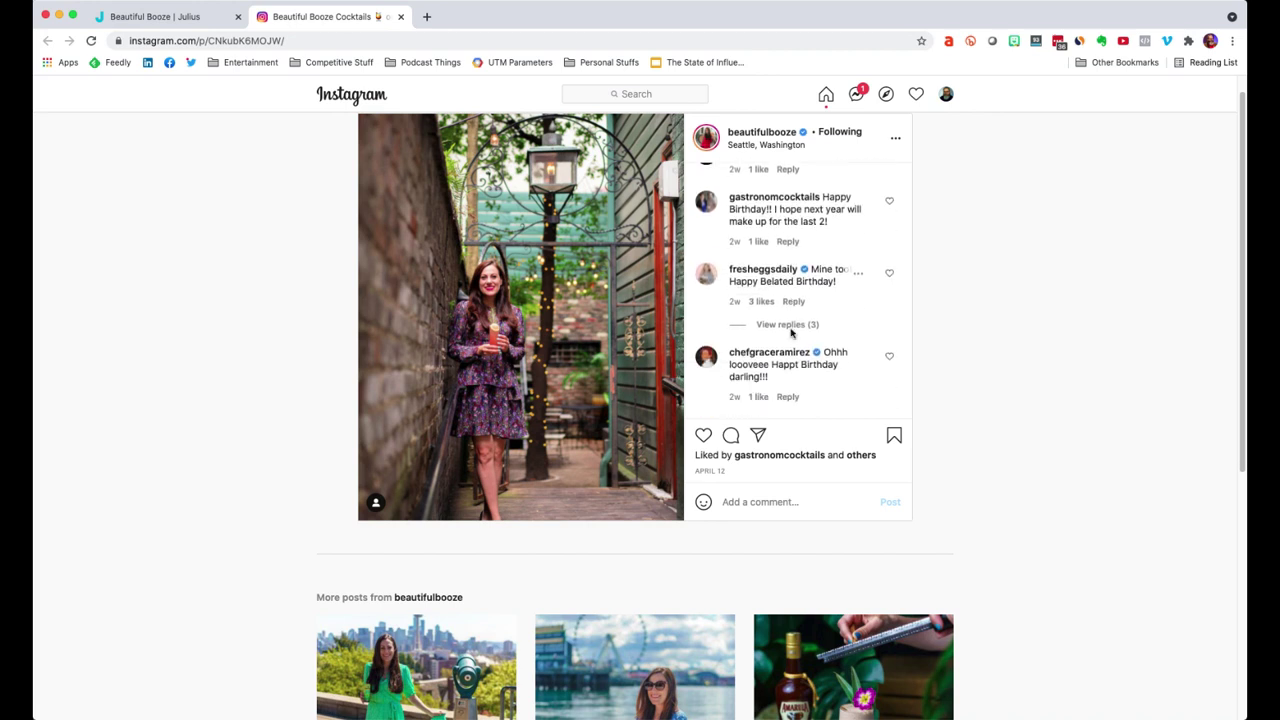
click(789, 320)
scroll(851, 330, down, 5)
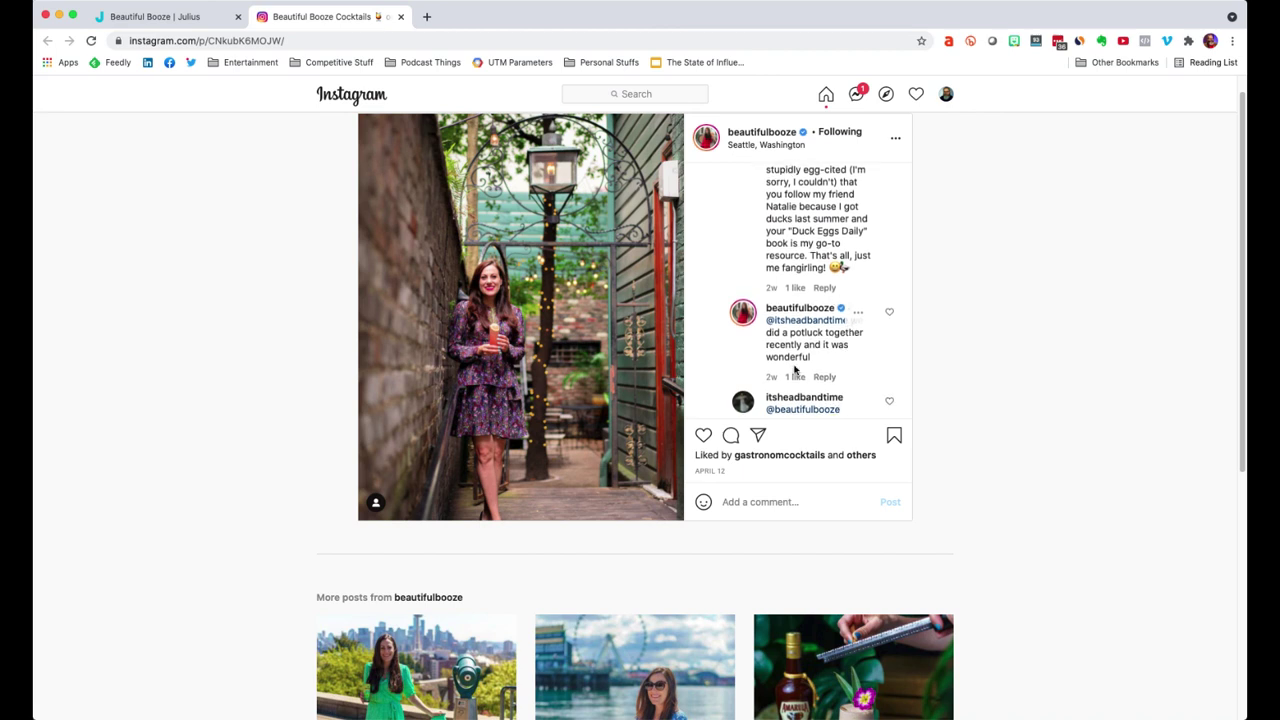
scroll(830, 362, down, 2)
scroll(810, 352, down, 3)
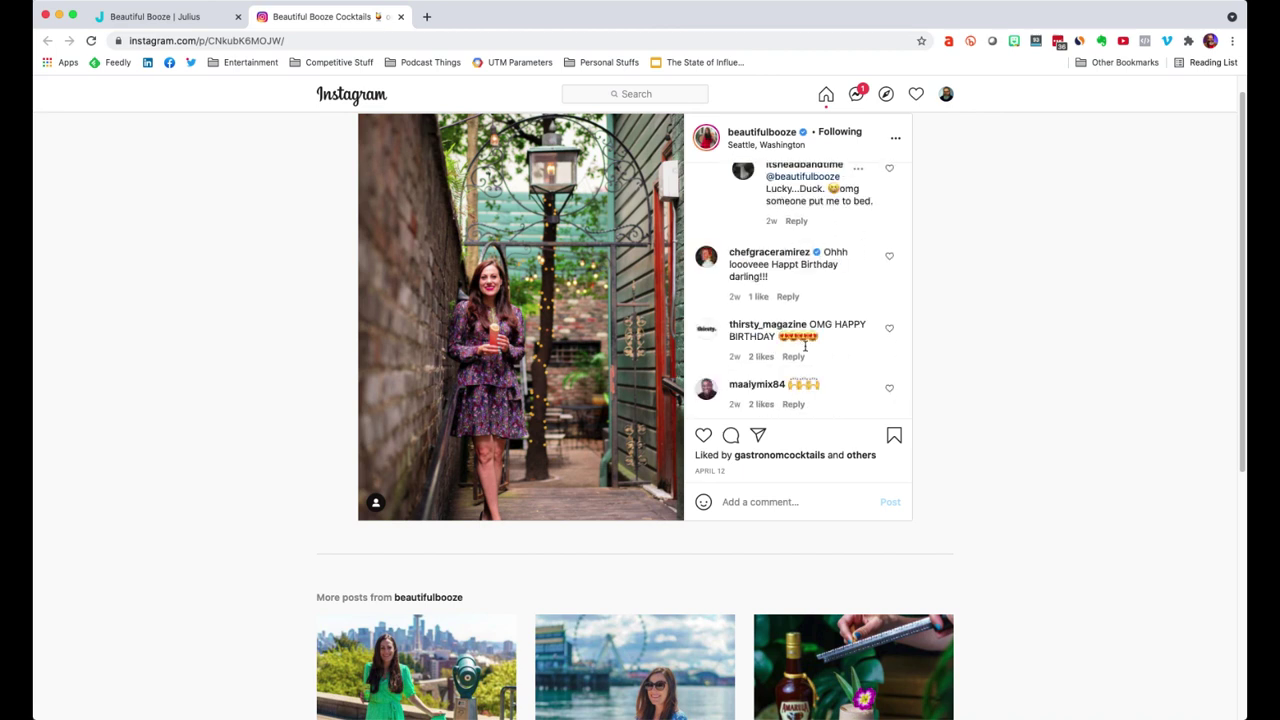
scroll(808, 346, down, 3)
scroll(806, 348, down, 2)
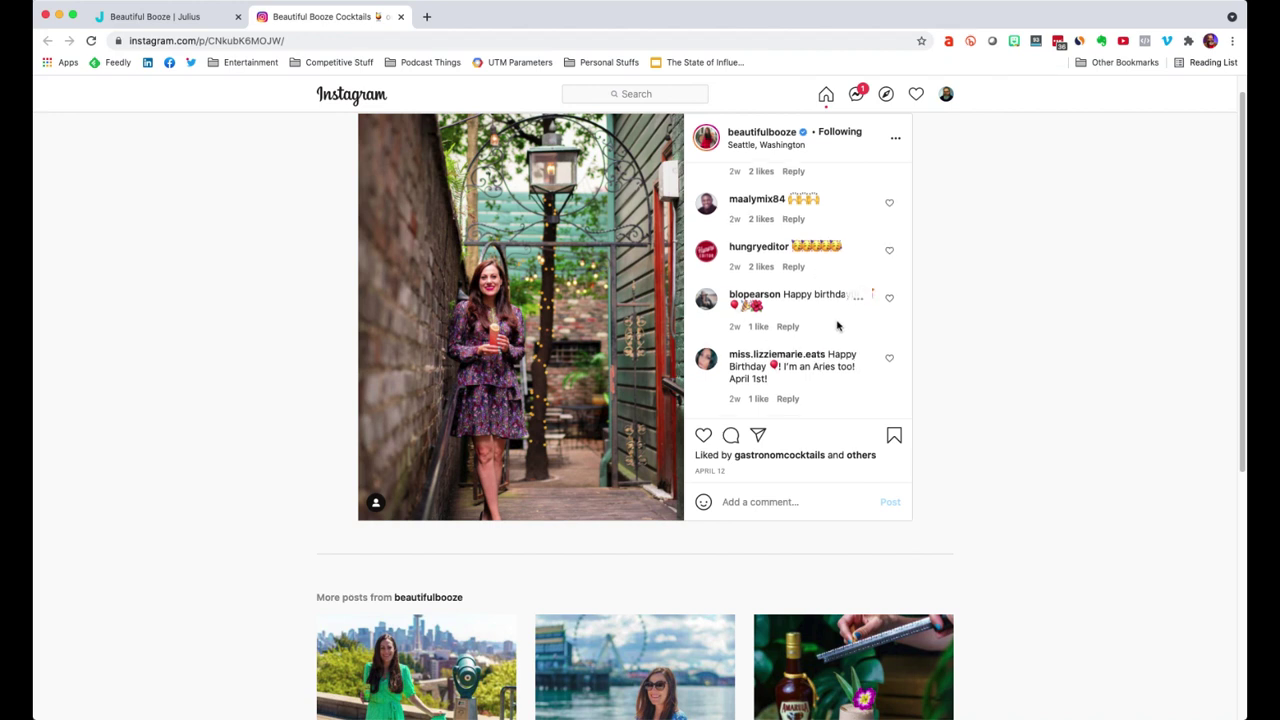
scroll(835, 325, down, 3)
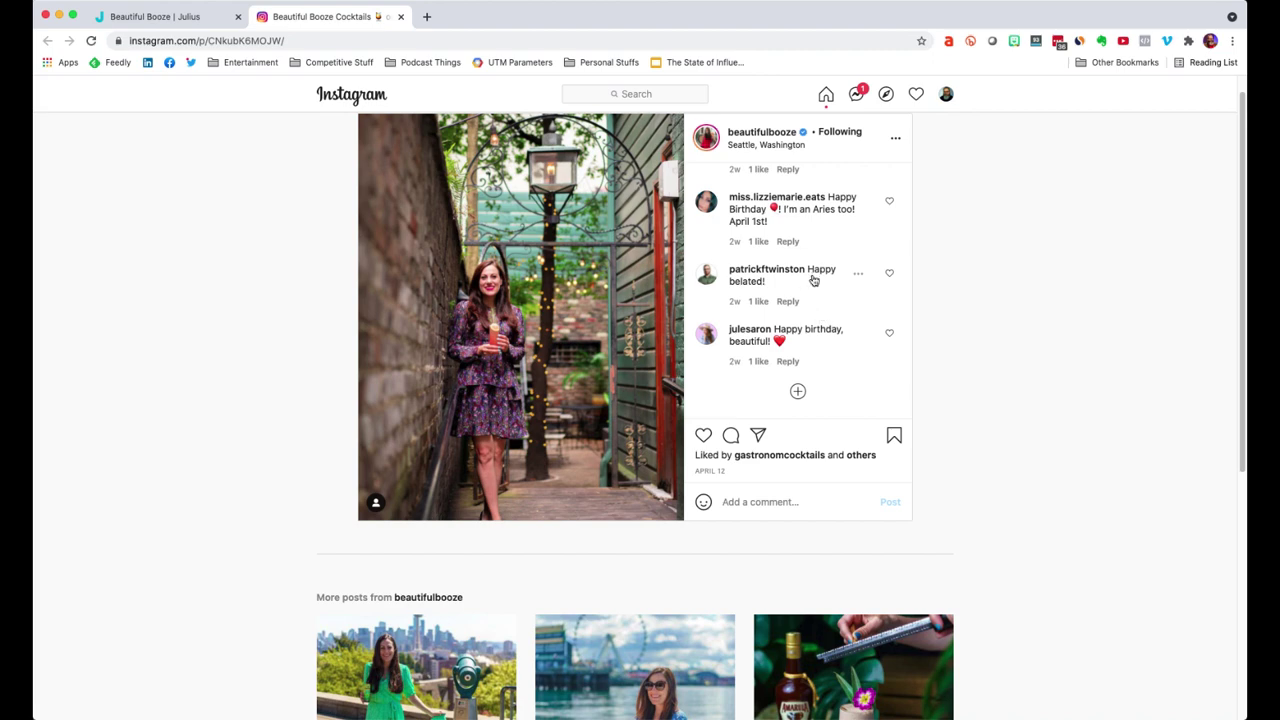
Return to Julius and examine Beautiful Booze's engagement data, including top posts, organic versus sponsored engagement, and average engagement by time of day
click(203, 22)
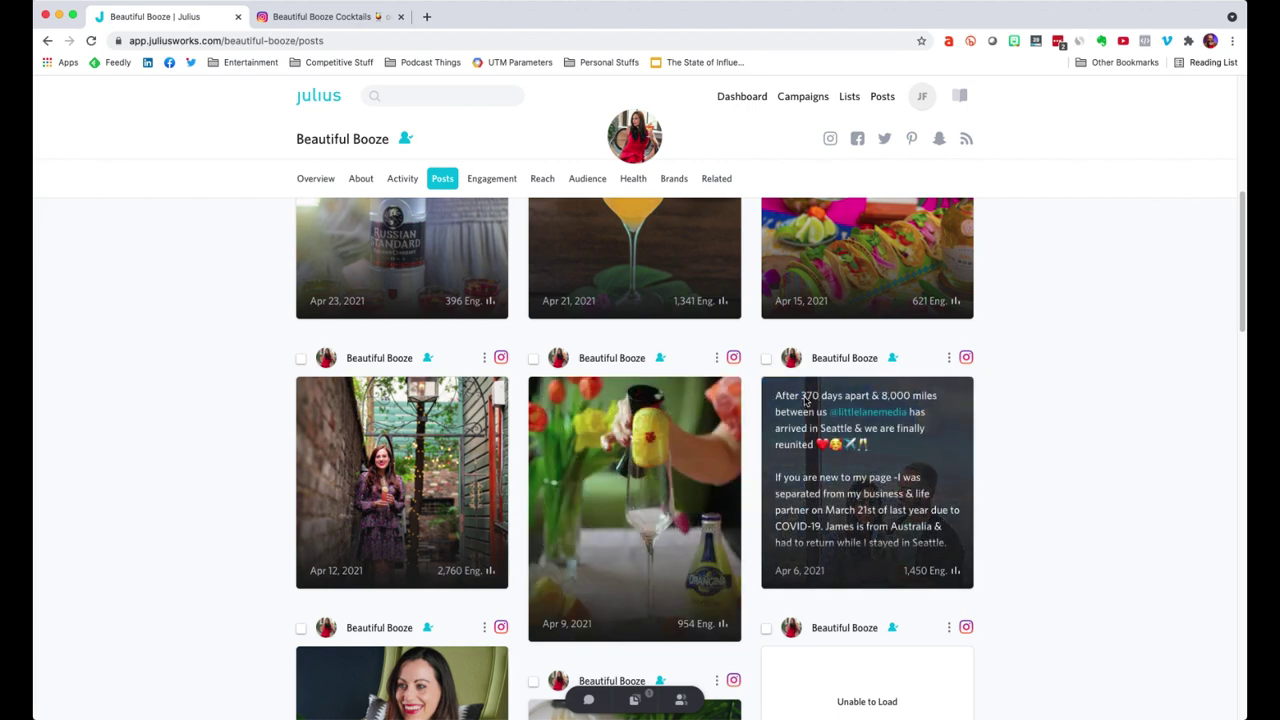
scroll(860, 450, up, 3)
scroll(785, 404, up, 5)
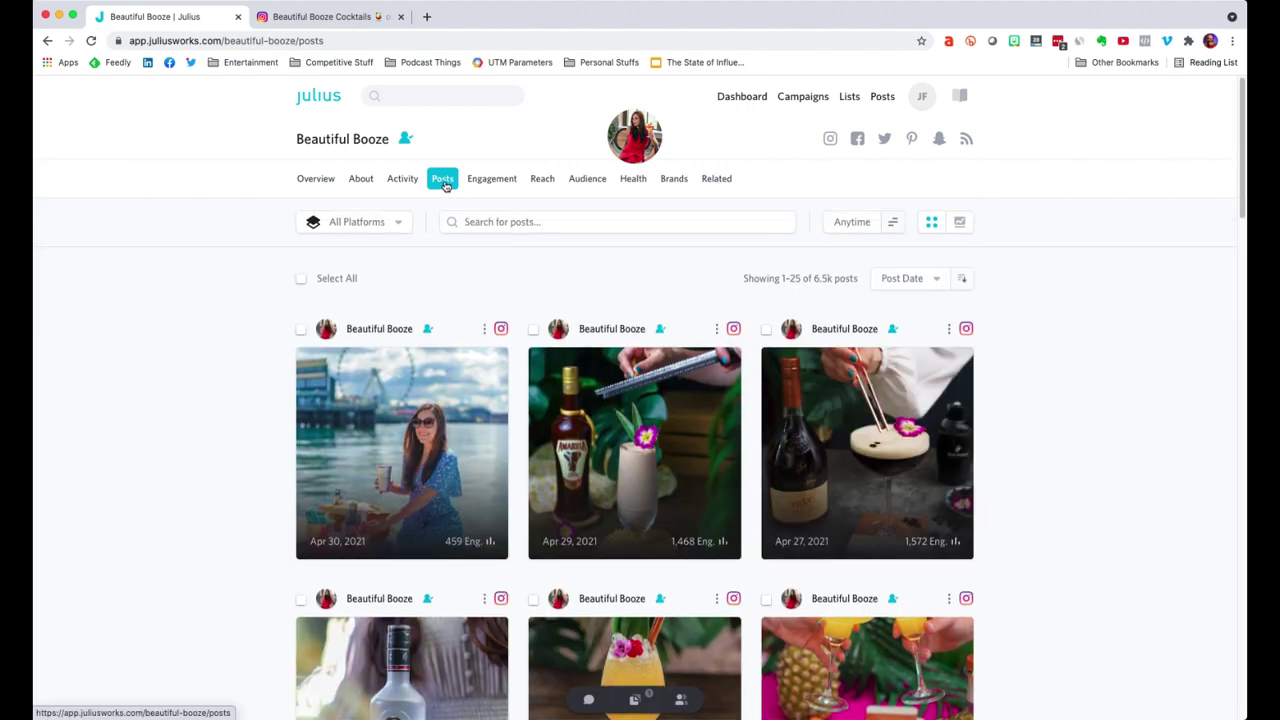
click(496, 186)
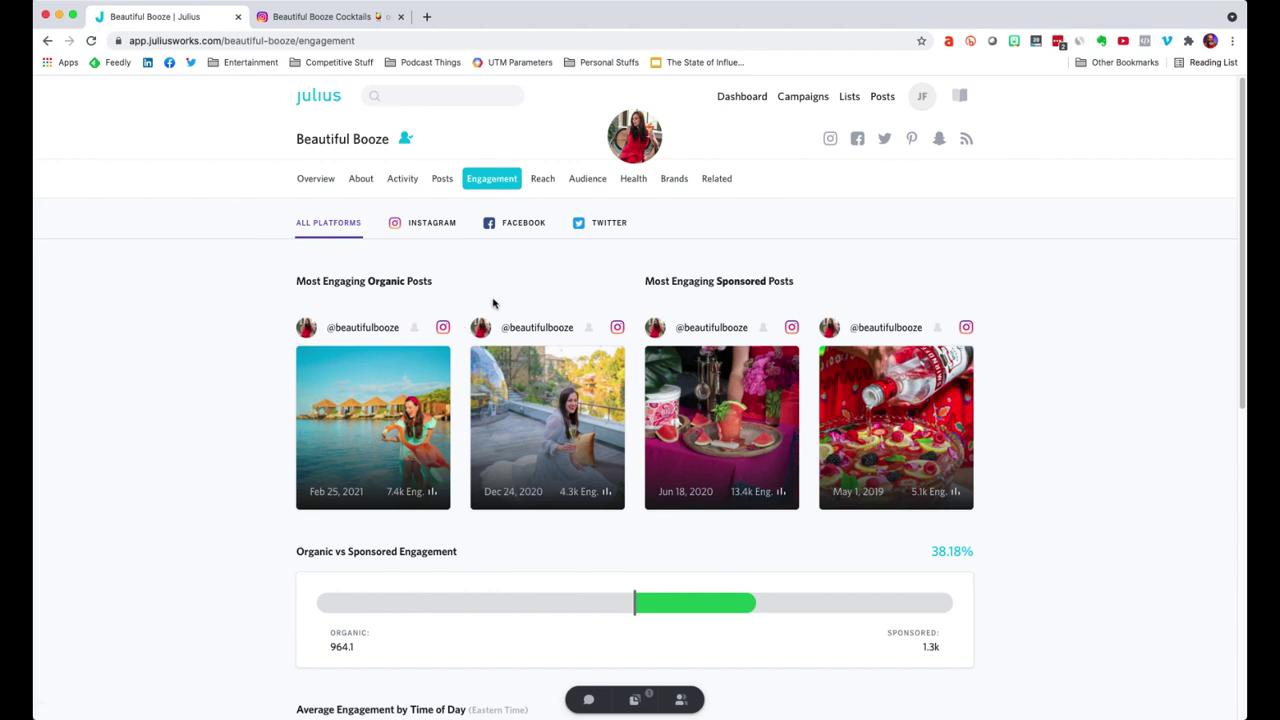
scroll(760, 380, down, 4)
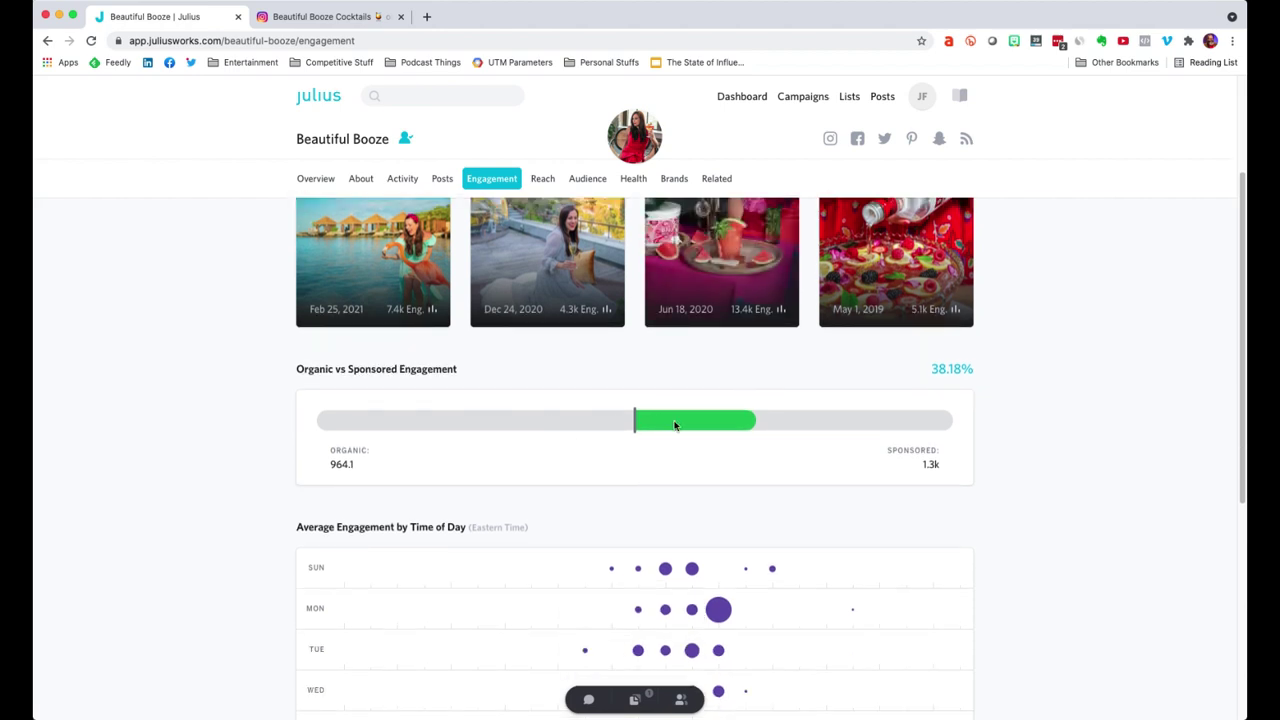
scroll(671, 449, down, 2)
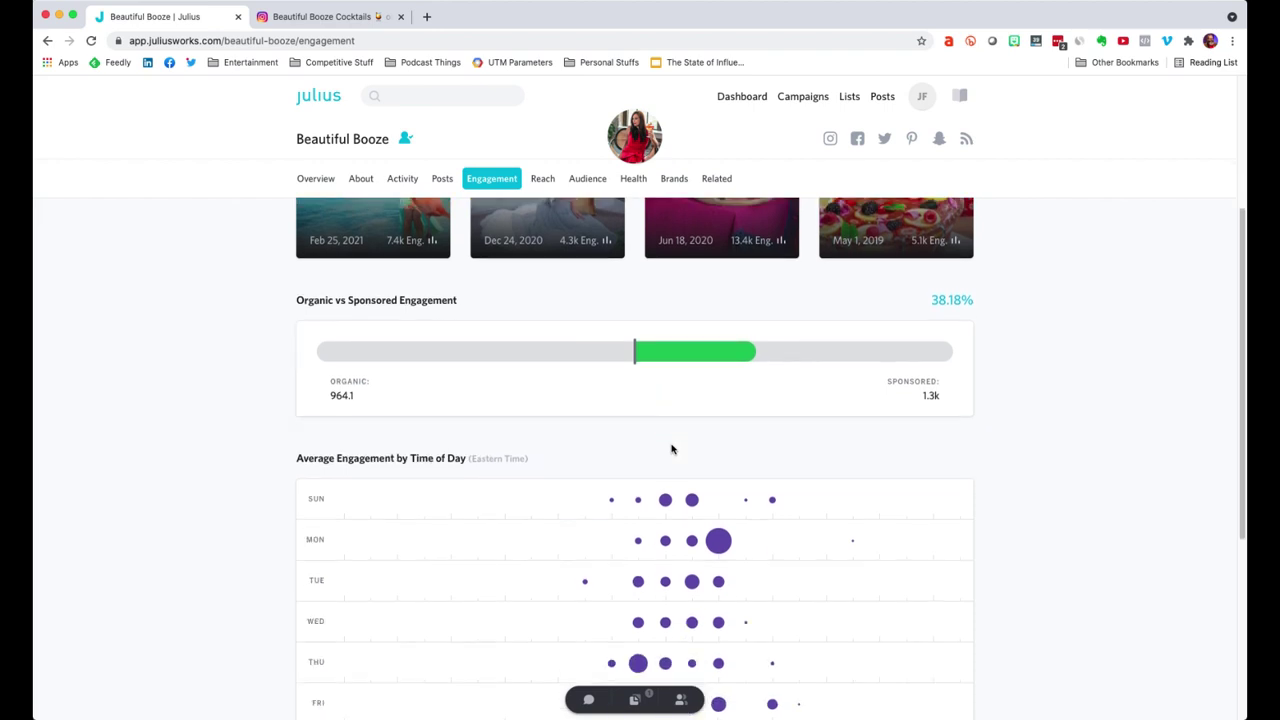
scroll(666, 448, down, 3)
mouse_move(686, 415)
mouse_move(680, 452)
mouse_move(728, 525)
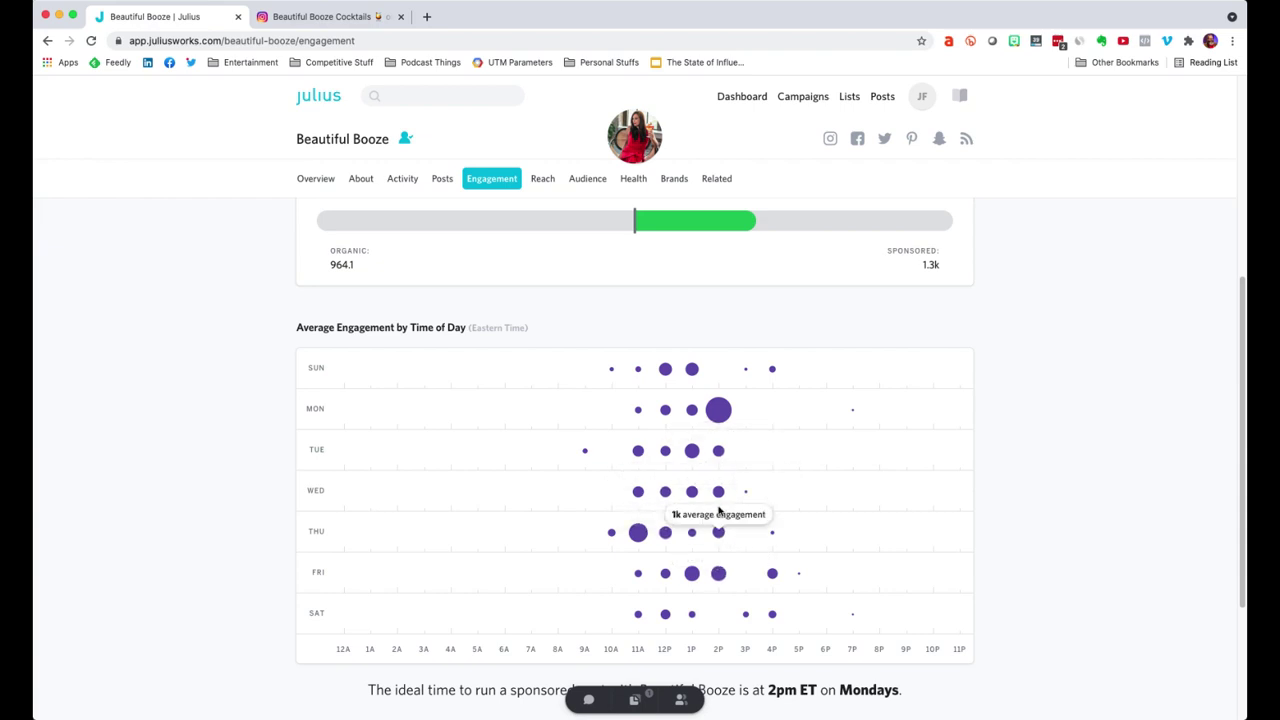
scroll(718, 510, up, 5)
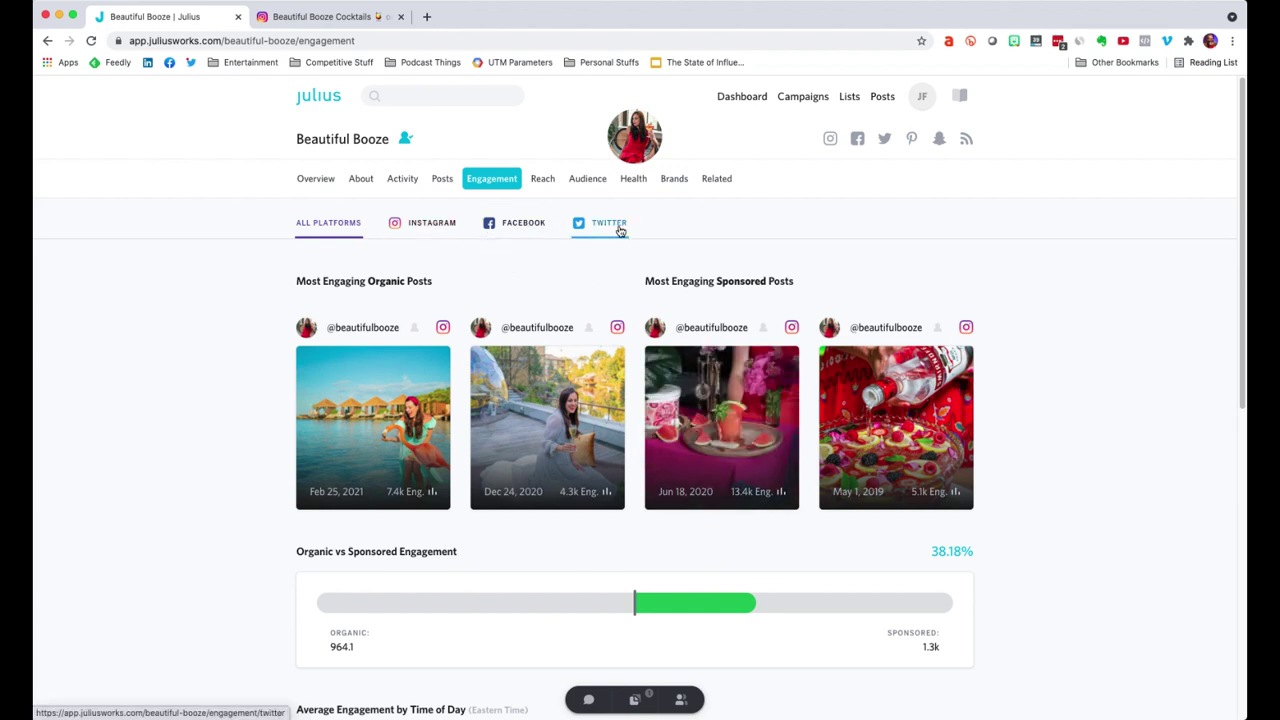
Review Beautiful Booze's reach by platform and the total reach and average engagement charts, then view the Instagram reach details
click(545, 181)
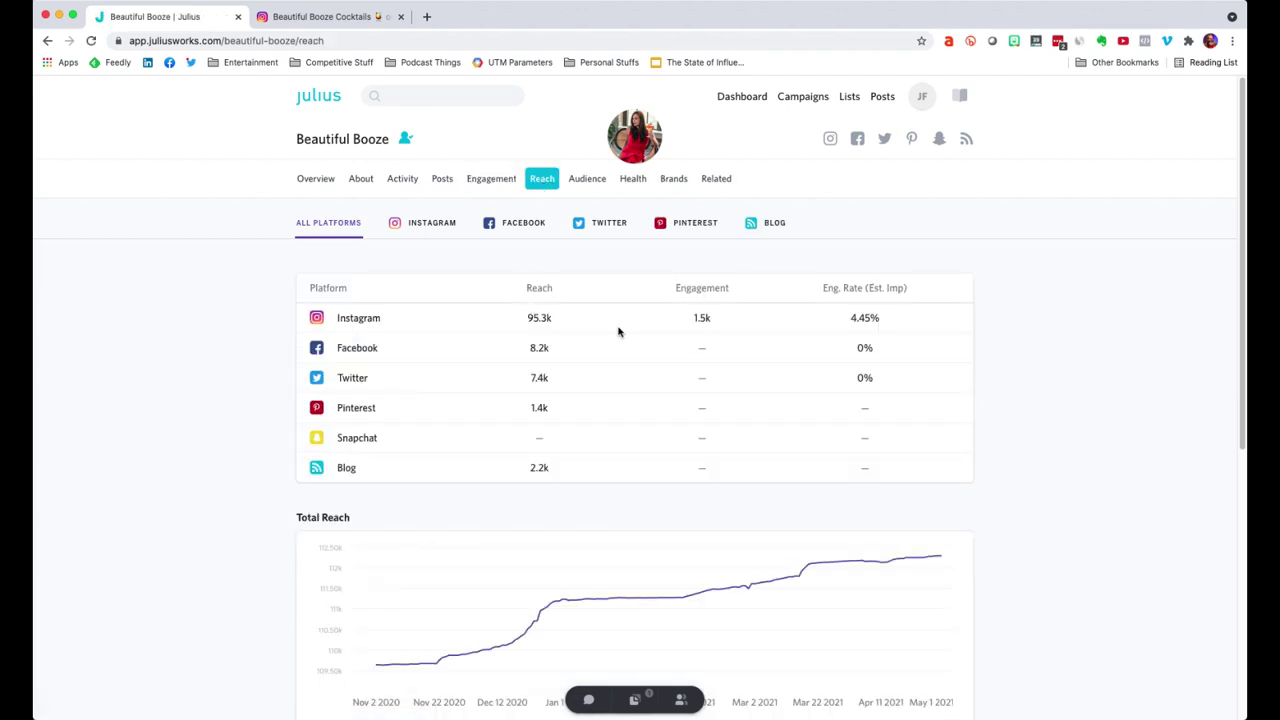
scroll(610, 333, down, 4)
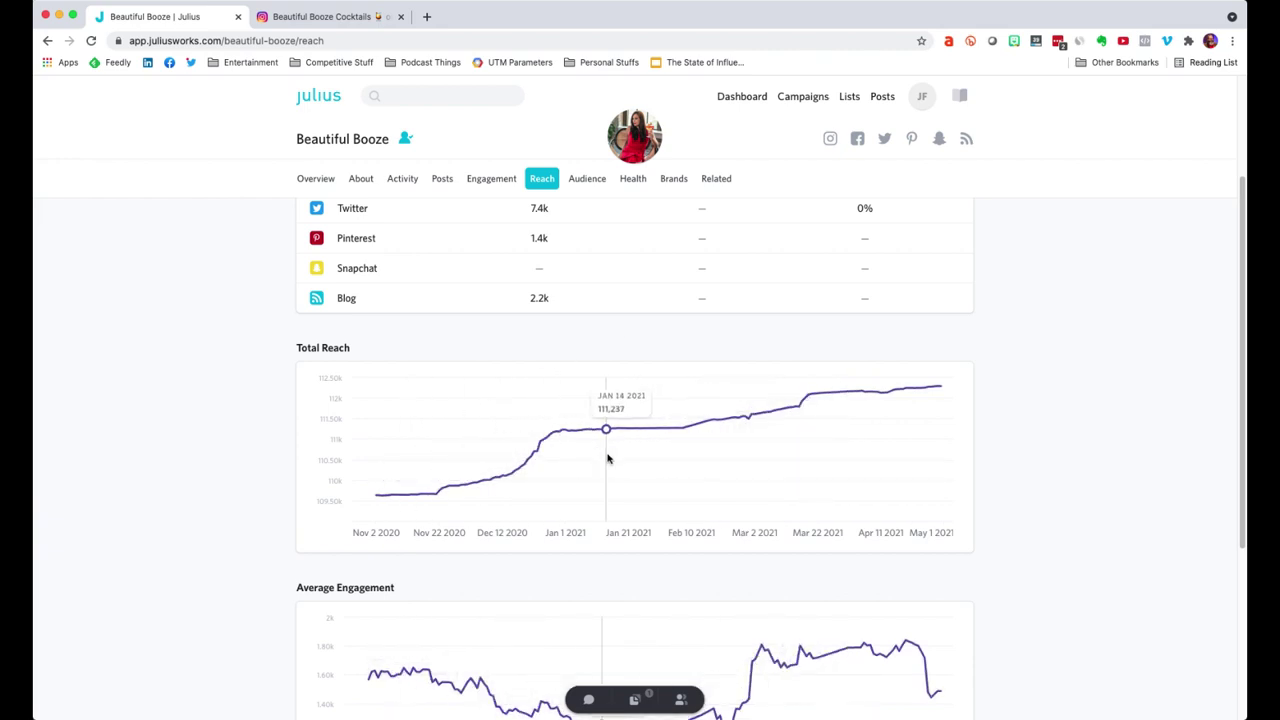
scroll(609, 458, down, 1)
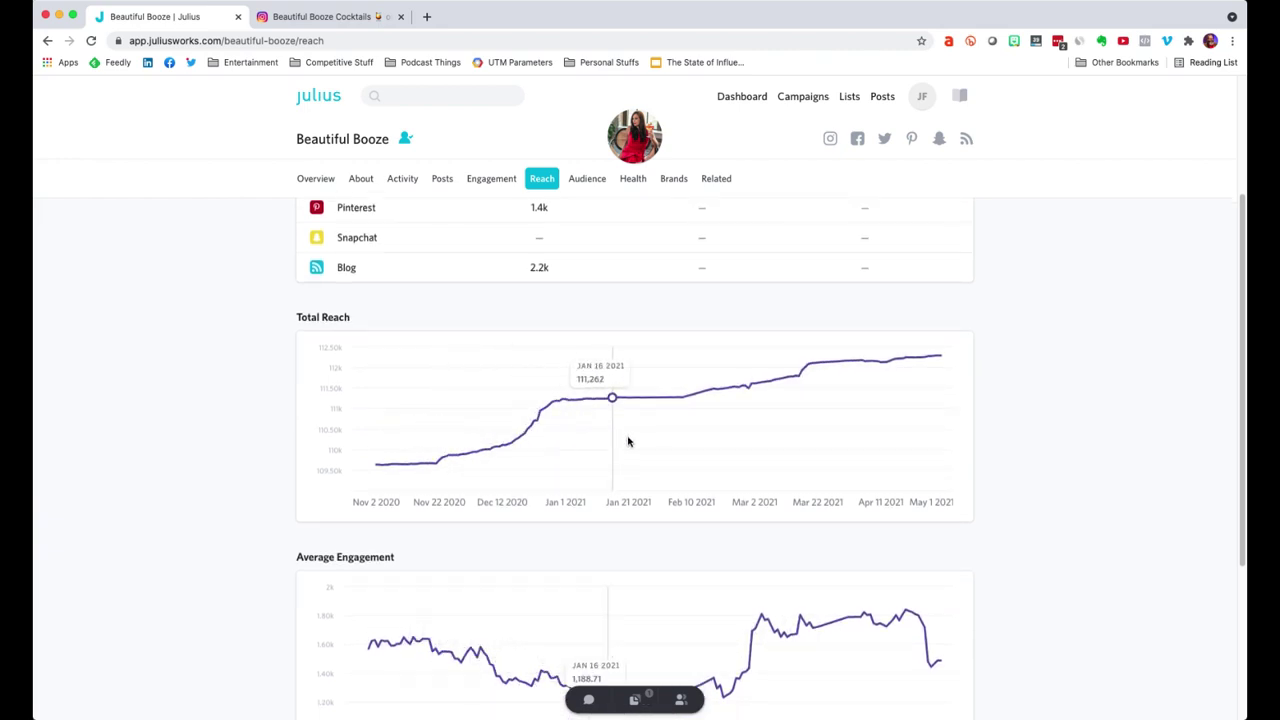
scroll(741, 430, down, 2)
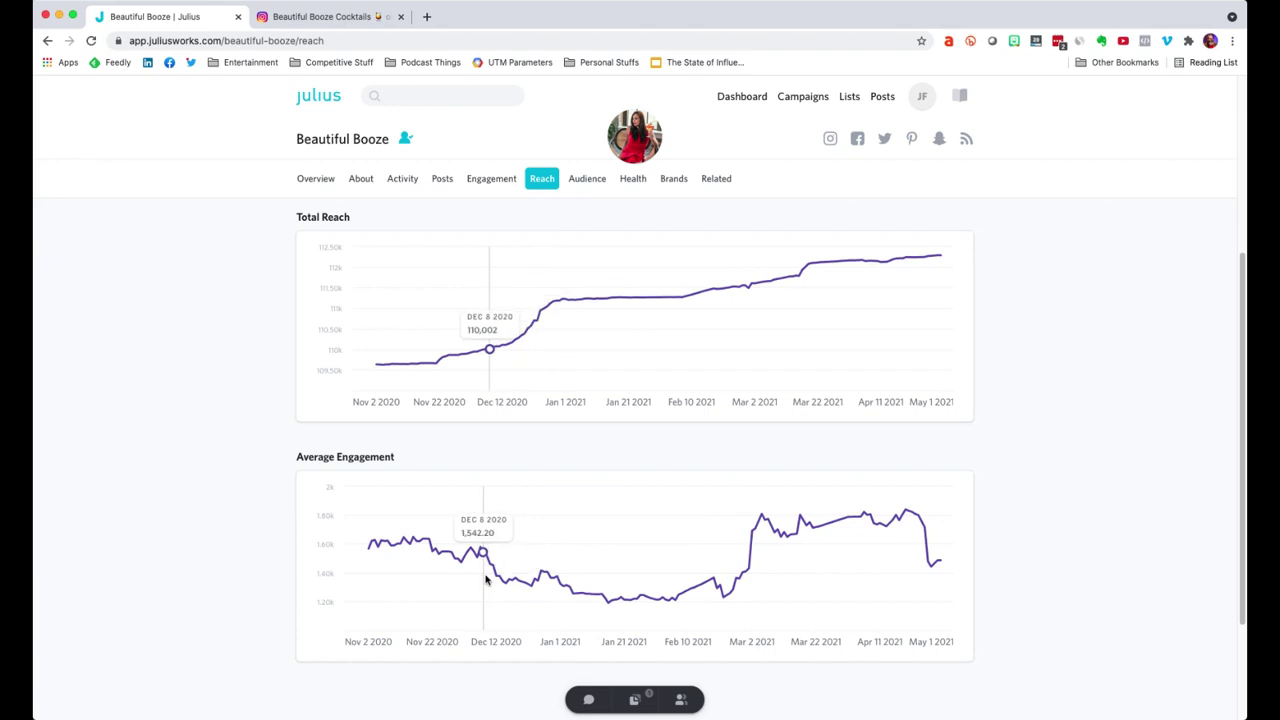
scroll(486, 580, up, 5)
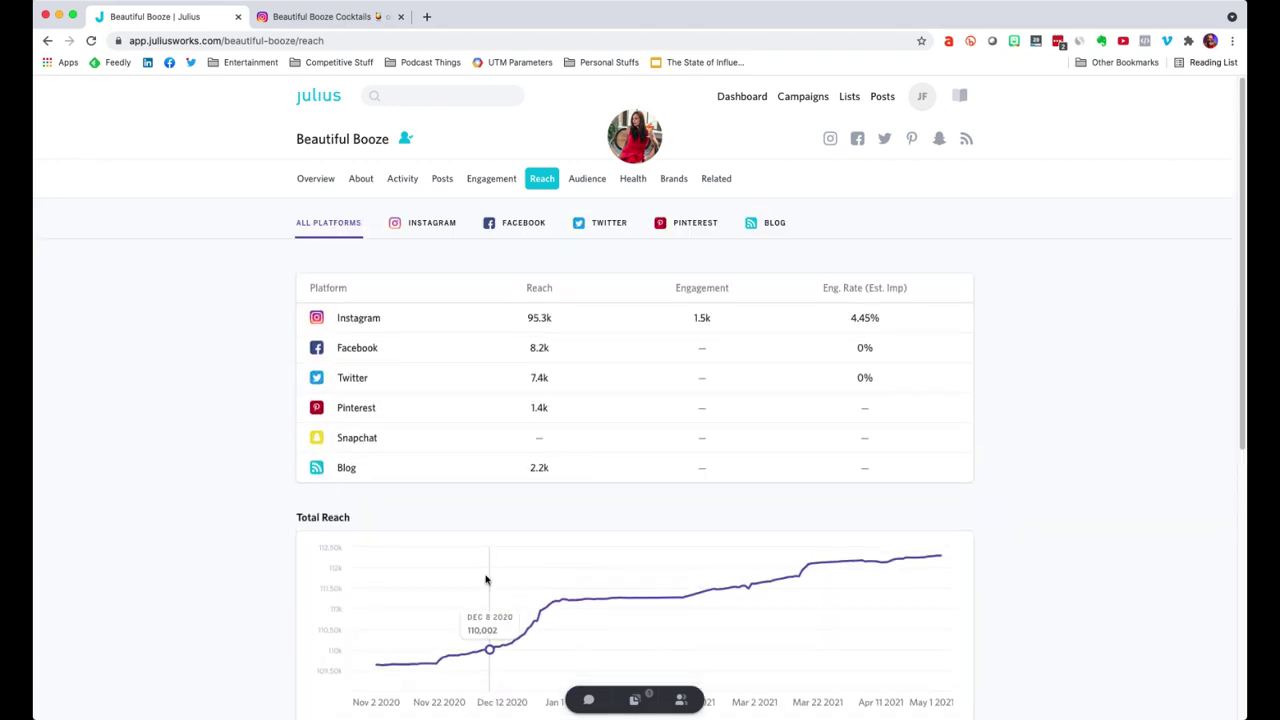
click(433, 228)
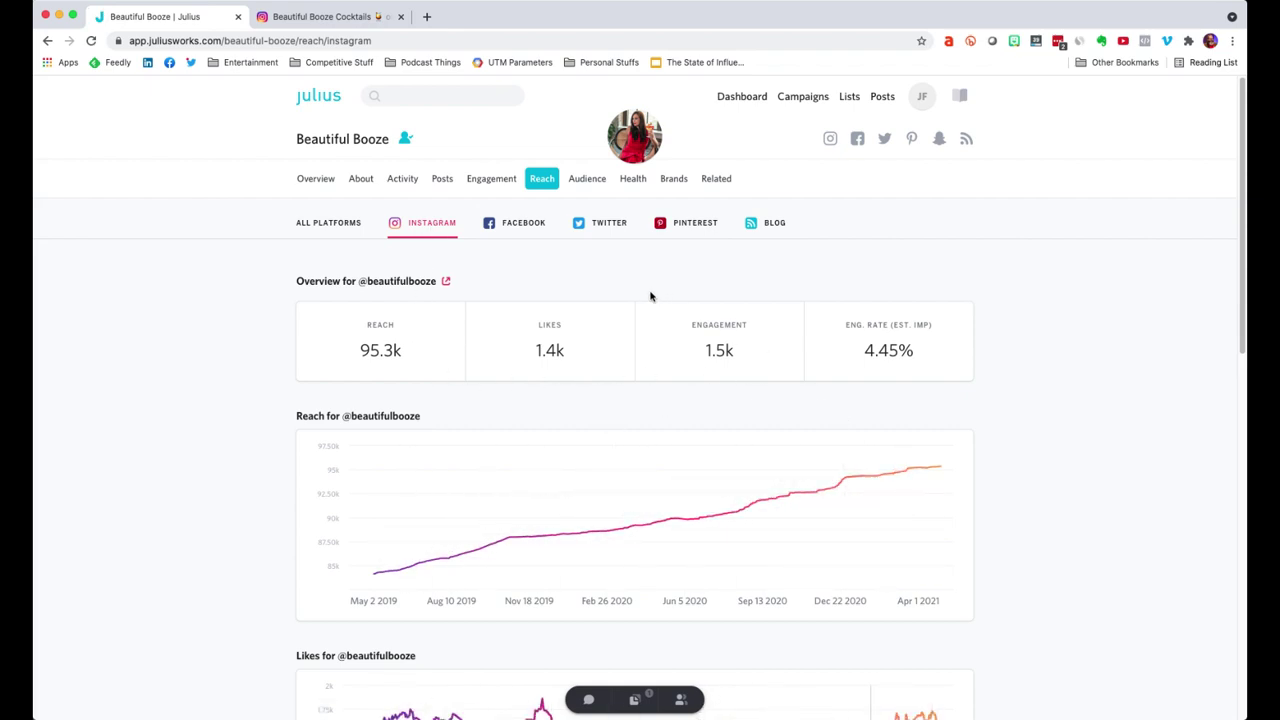
Examine Beautiful Booze's audience demographics by gender, ethnicity, age and income, checking the 21+ age group
click(587, 185)
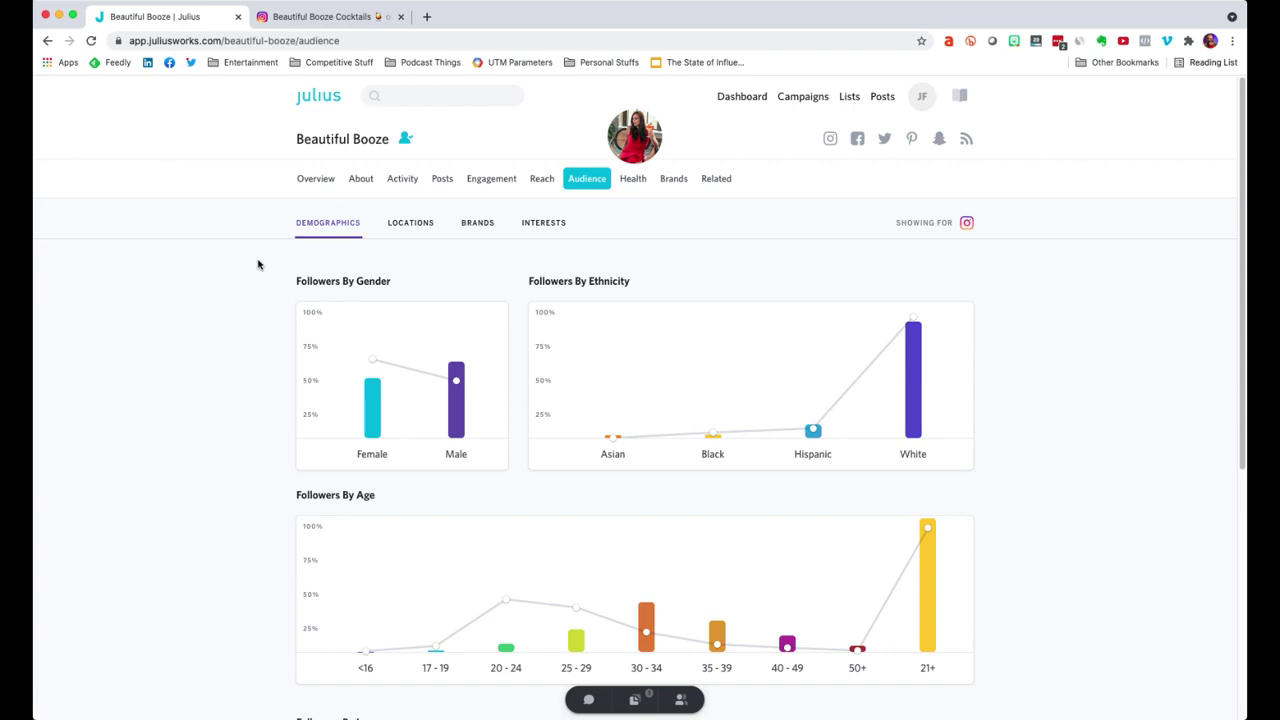
scroll(257, 264, down, 3)
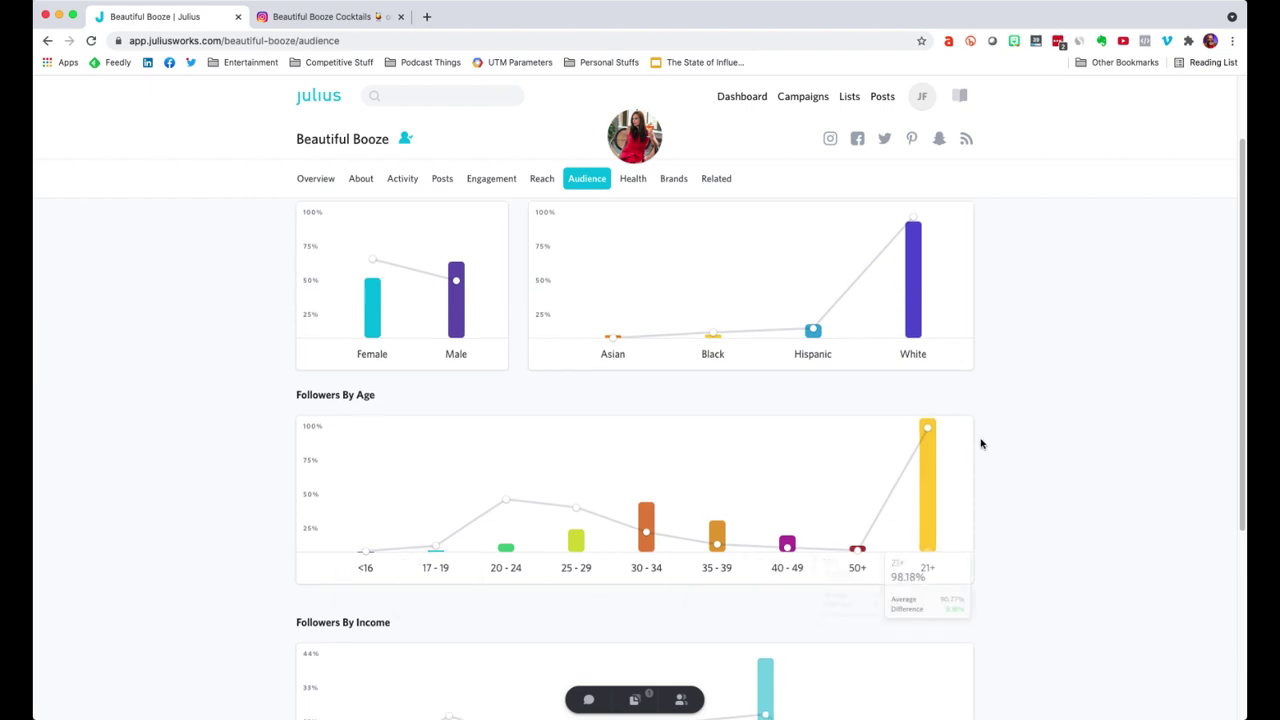
mouse_move(899, 538)
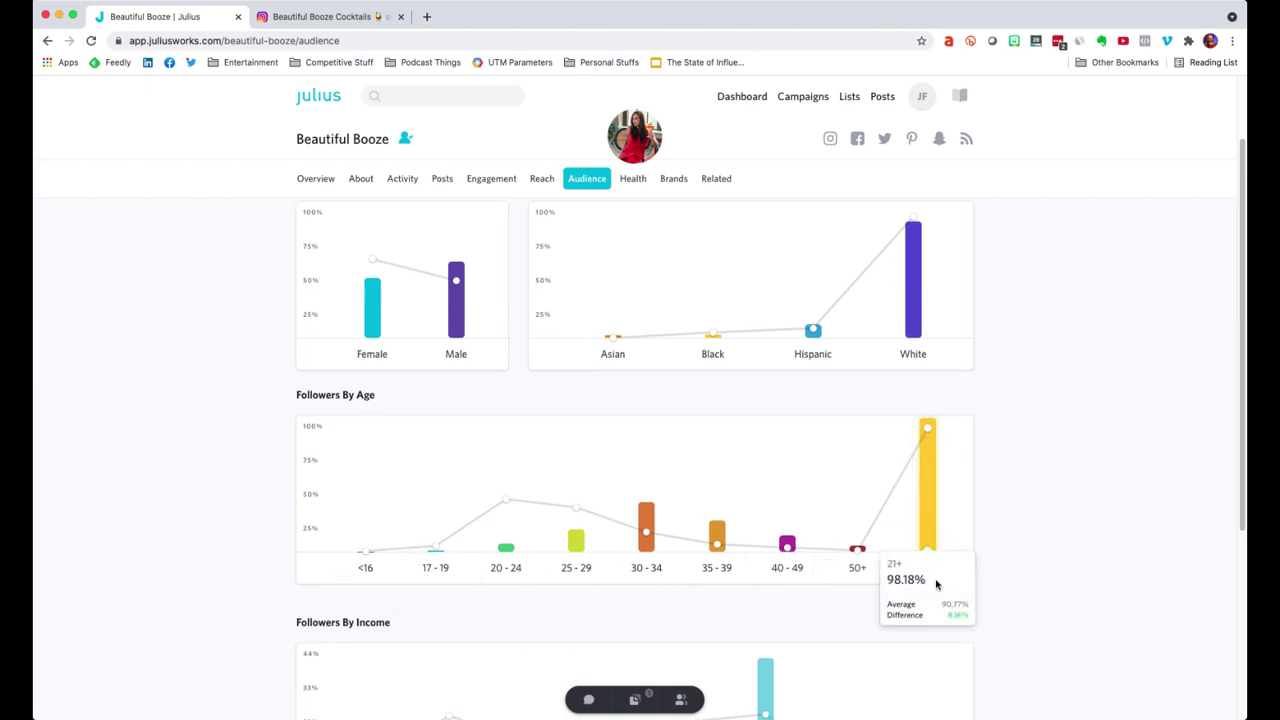
mouse_move(929, 477)
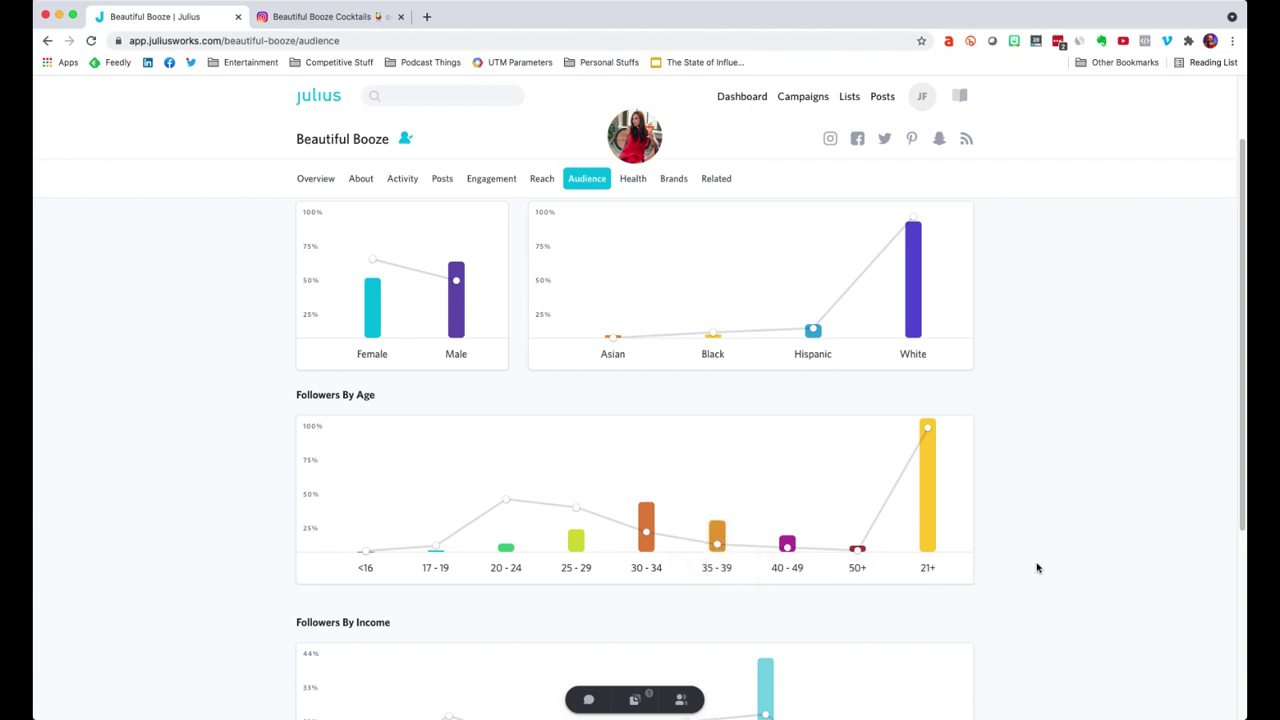
scroll(1037, 566, down, 3)
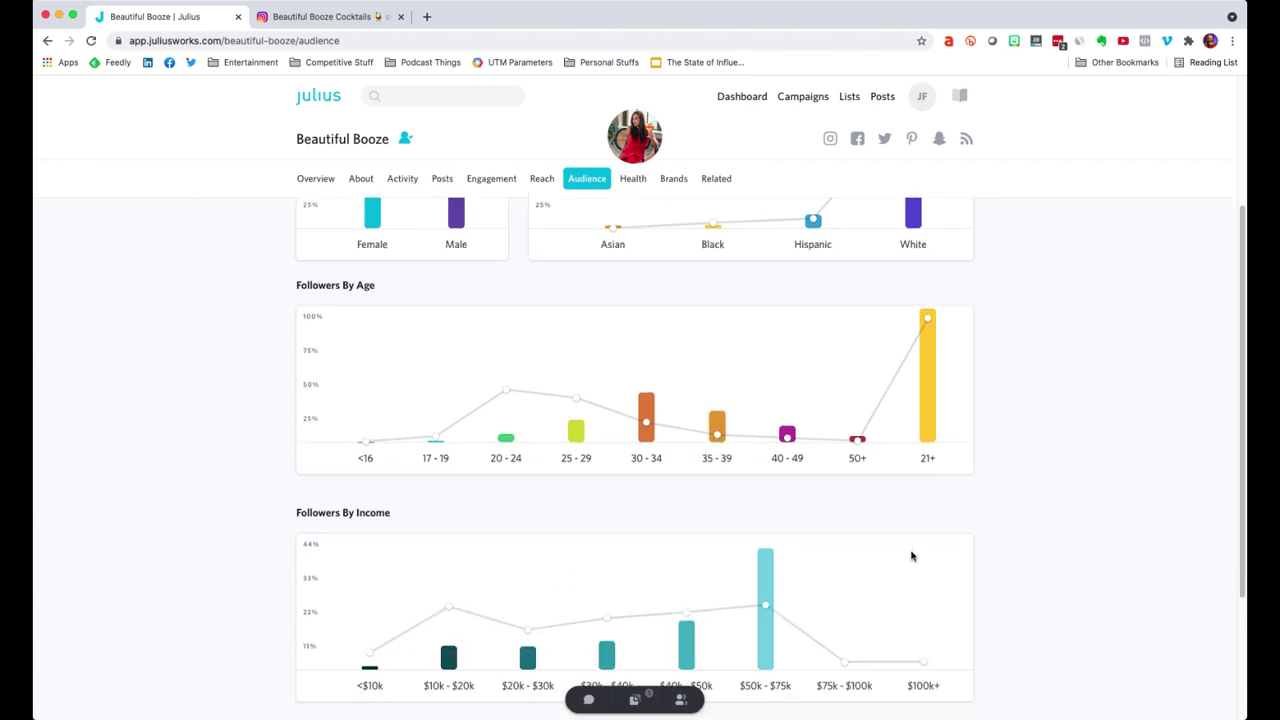
scroll(783, 574, down, 2)
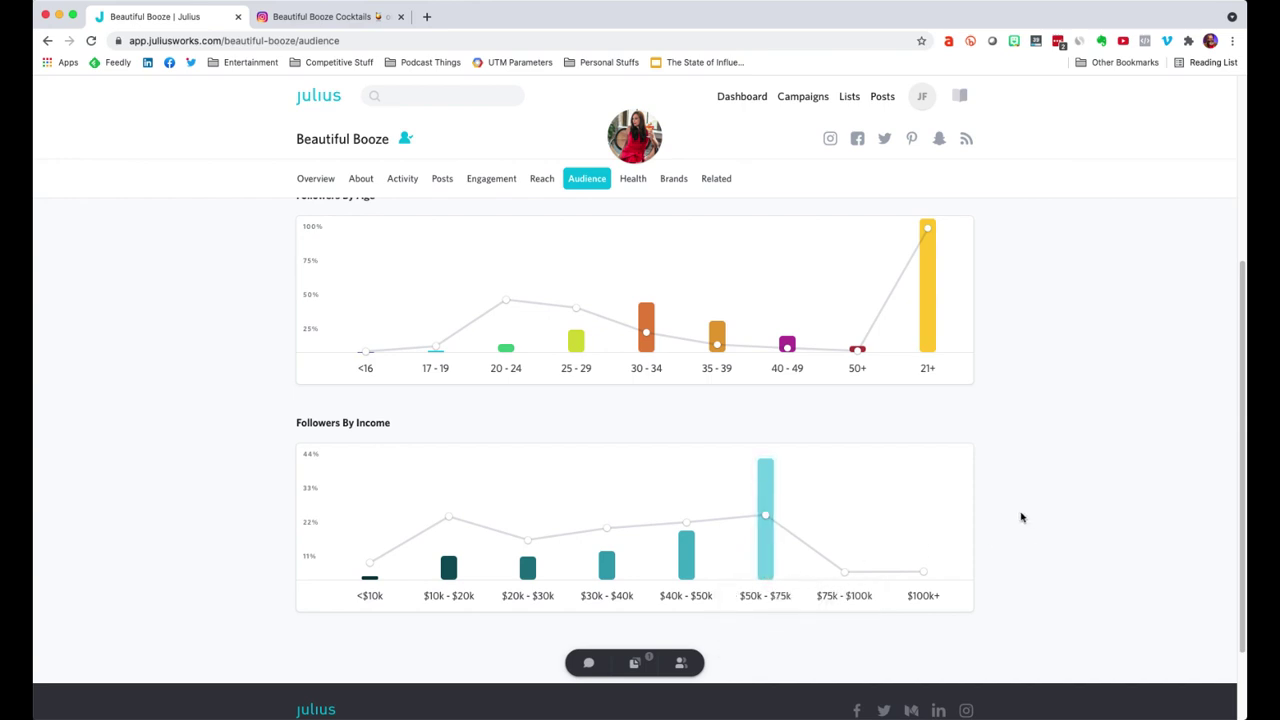
scroll(1021, 517, up, 1)
scroll(1021, 517, up, 4)
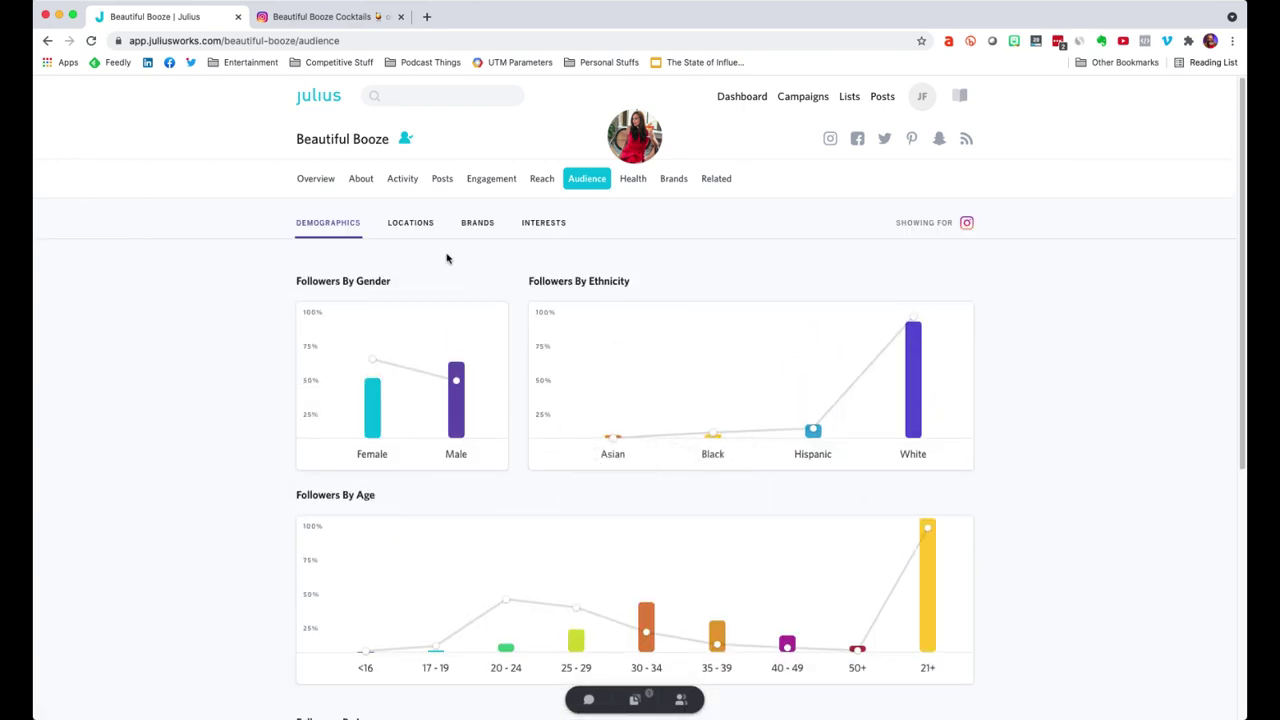
Check where Beautiful Booze's followers are located by city and by state
click(412, 224)
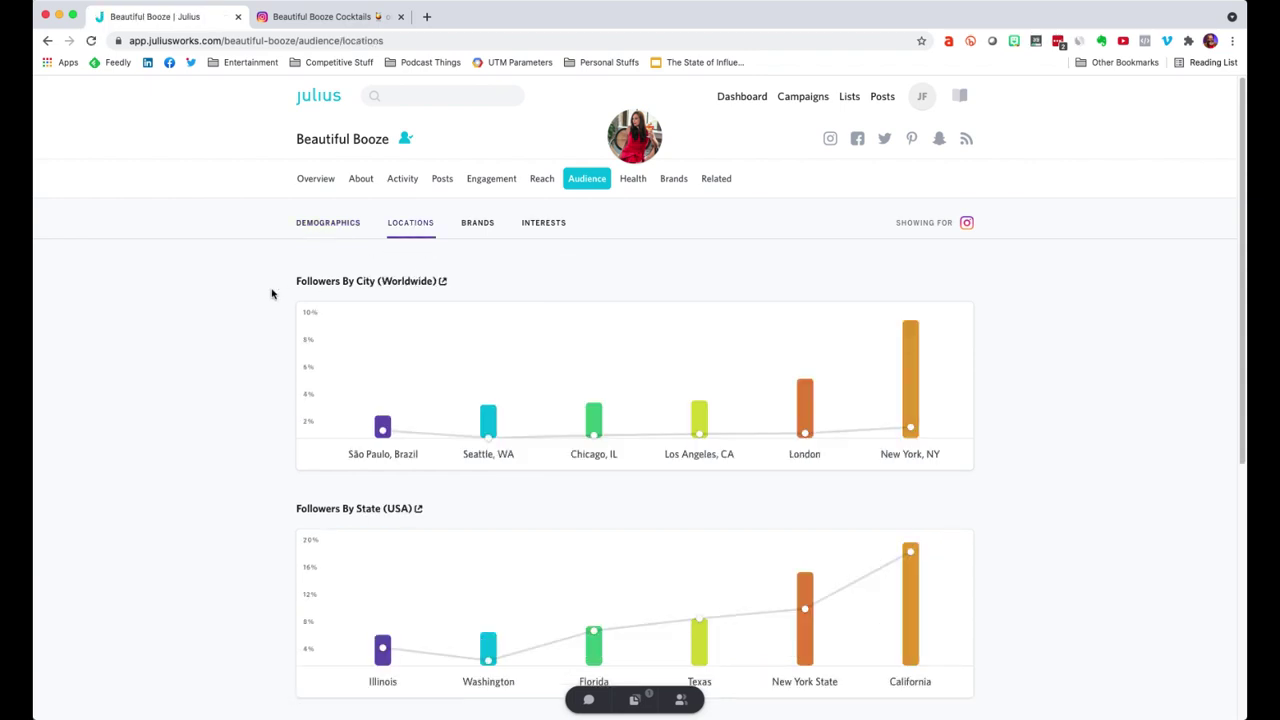
scroll(240, 308, down, 1)
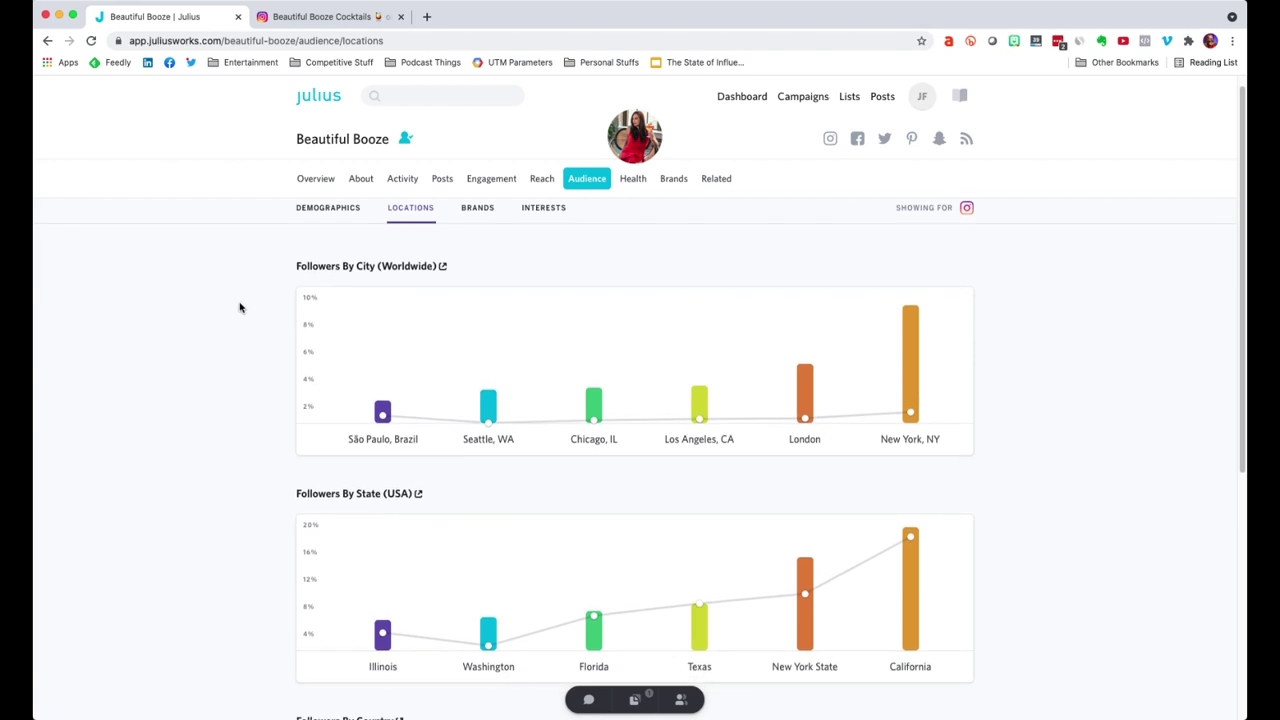
scroll(240, 308, down, 1)
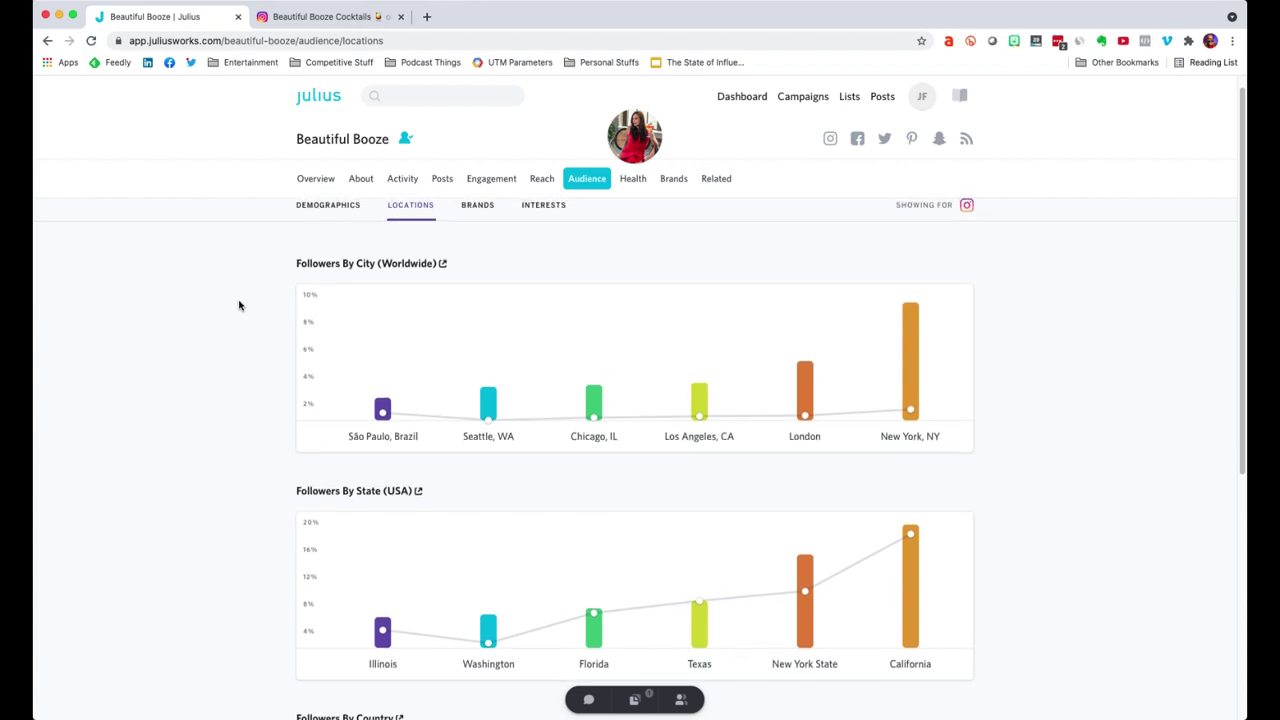
scroll(239, 305, up, 2)
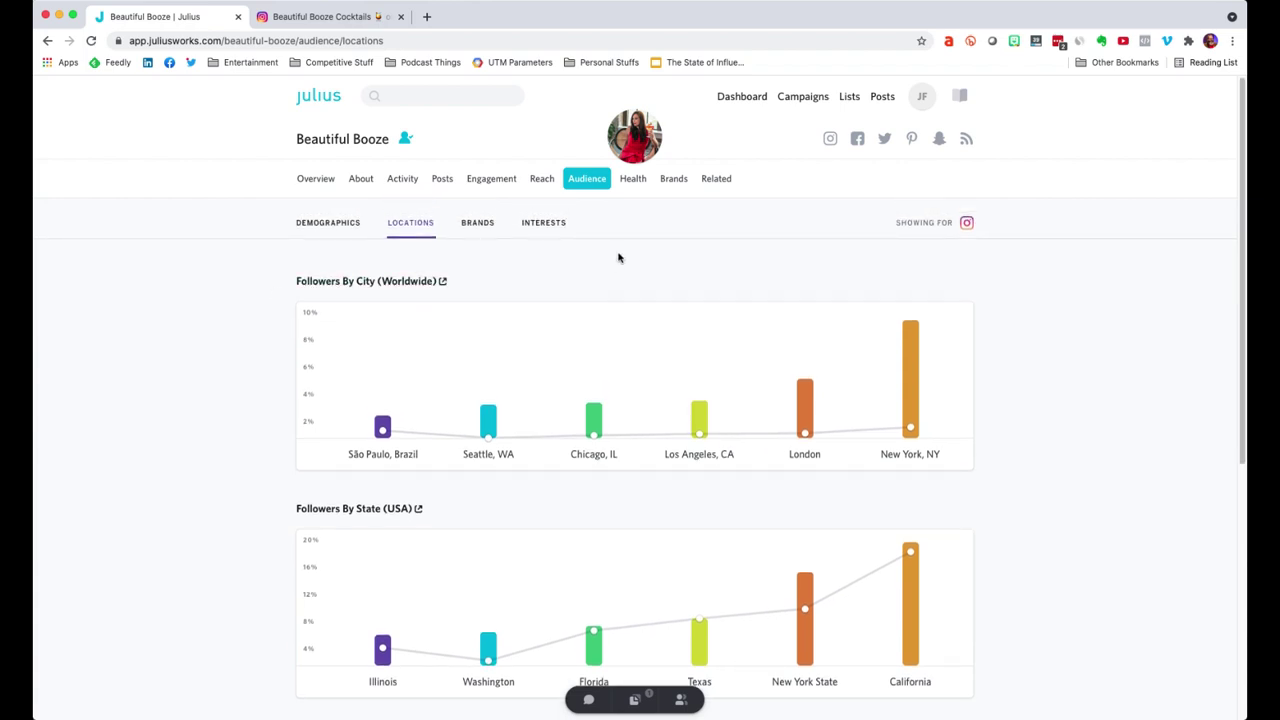
Check Beautiful Booze's audience health page, then review the brands she has partnered with and their post counts and engagement
click(637, 180)
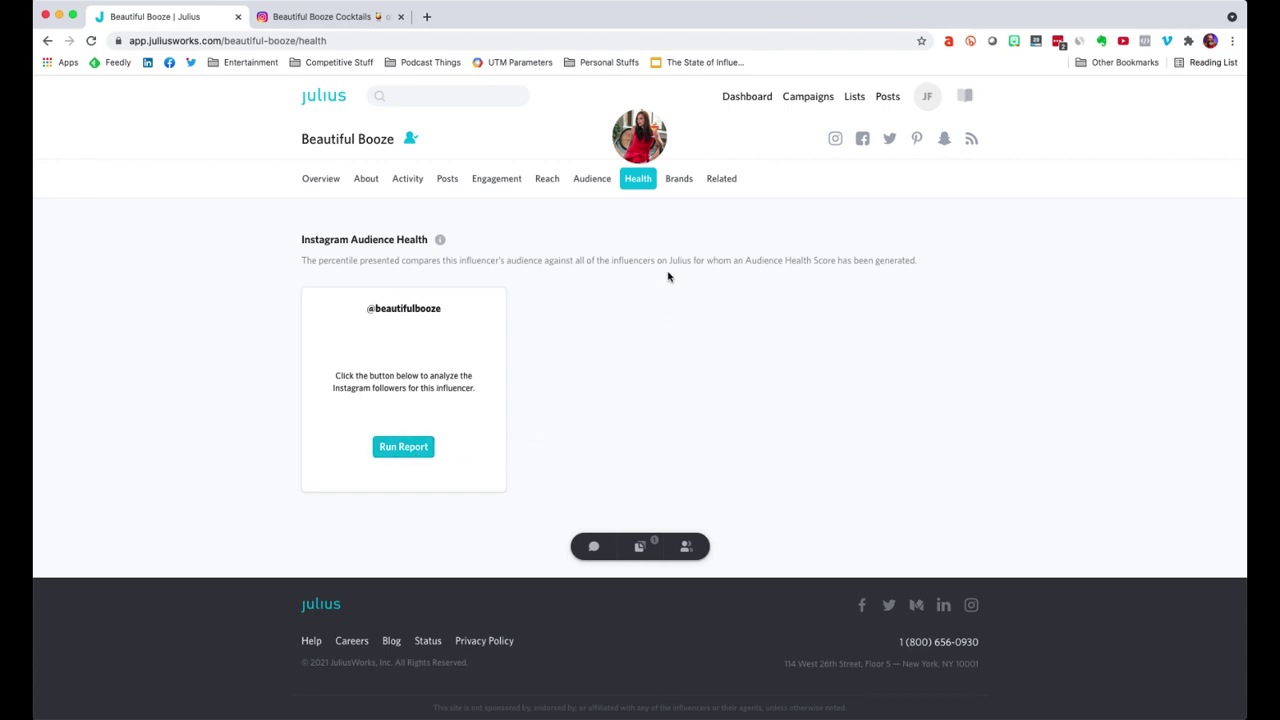
click(685, 181)
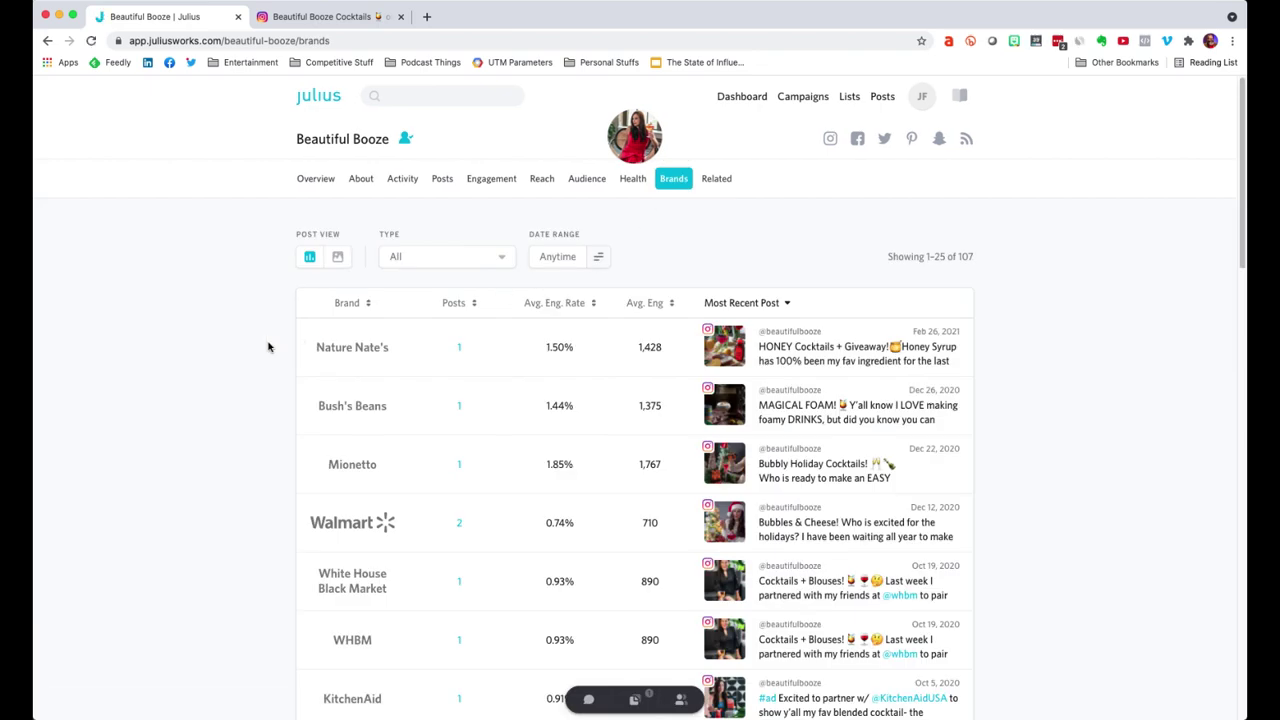
scroll(268, 347, down, 2)
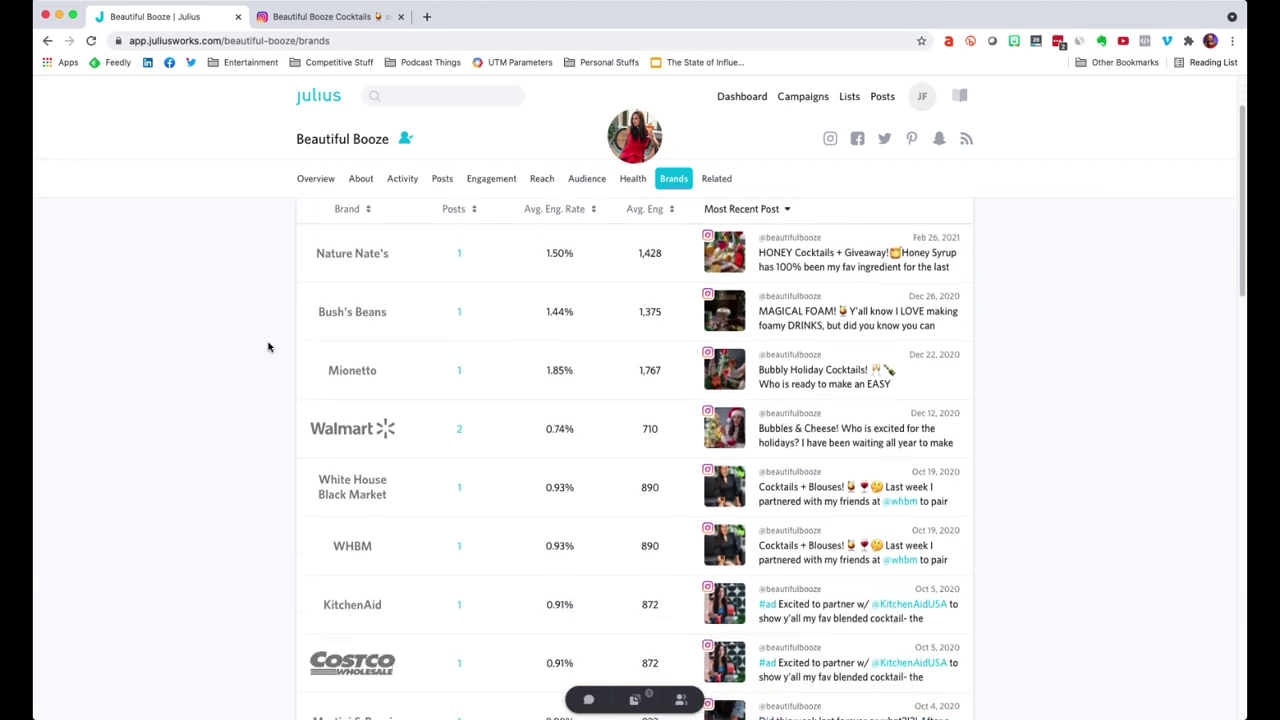
scroll(267, 347, down, 1)
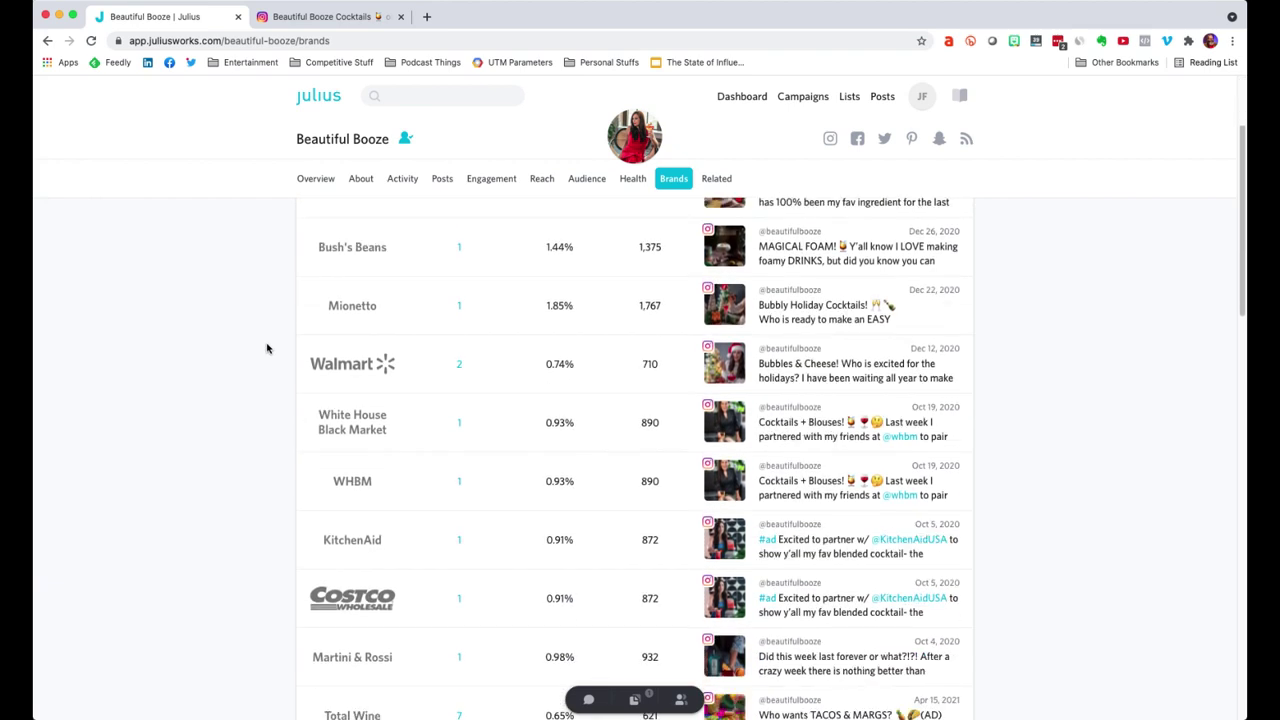
scroll(267, 348, down, 3)
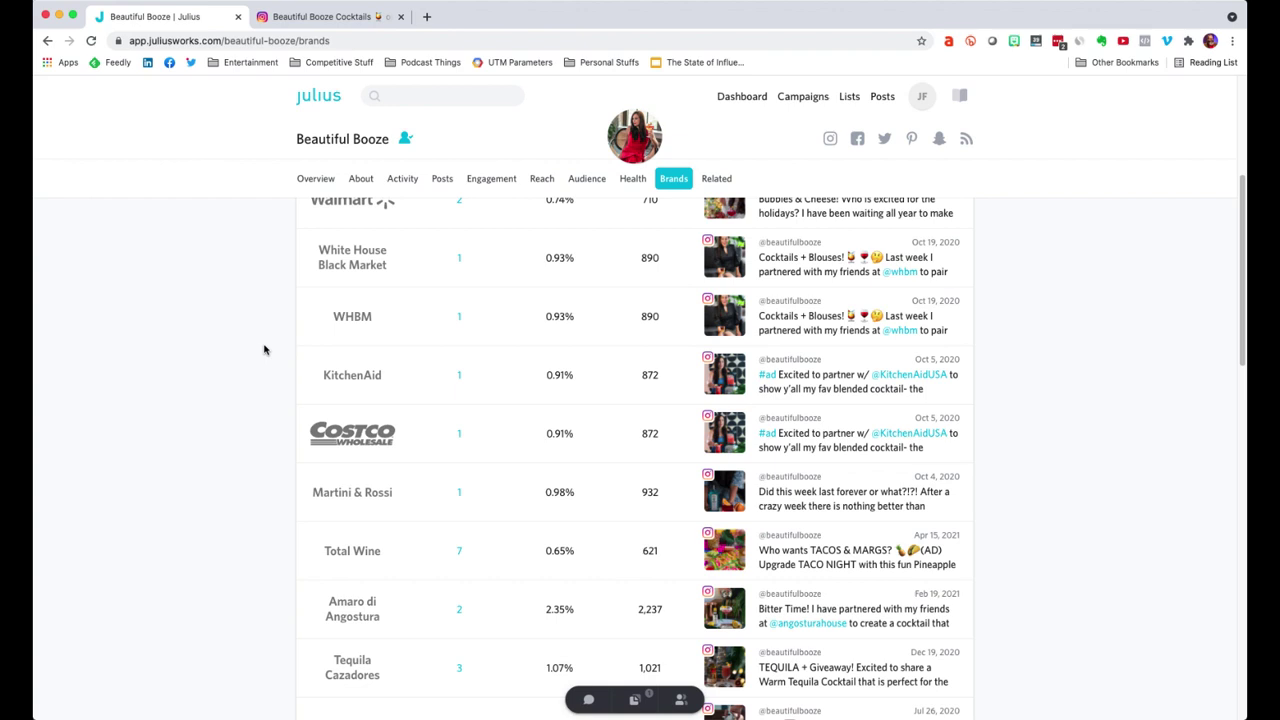
scroll(264, 349, down, 6)
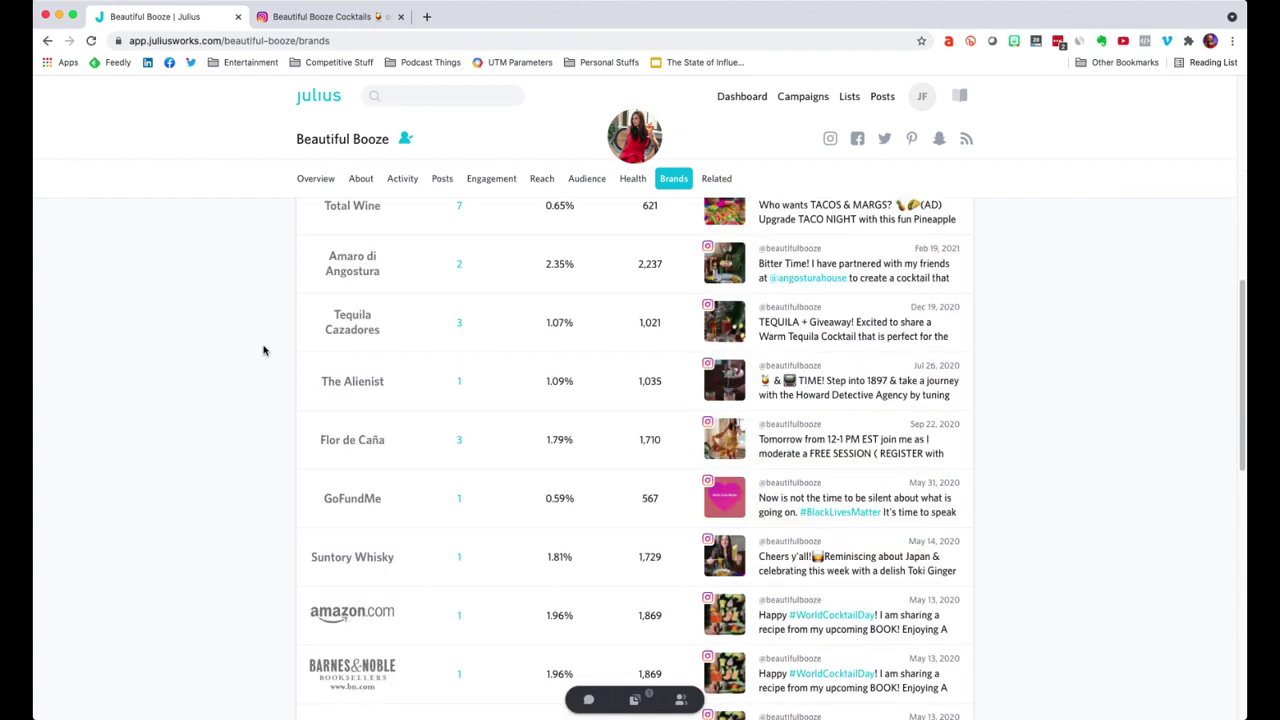
scroll(264, 350, down, 2)
scroll(263, 351, down, 1)
scroll(263, 351, up, 15)
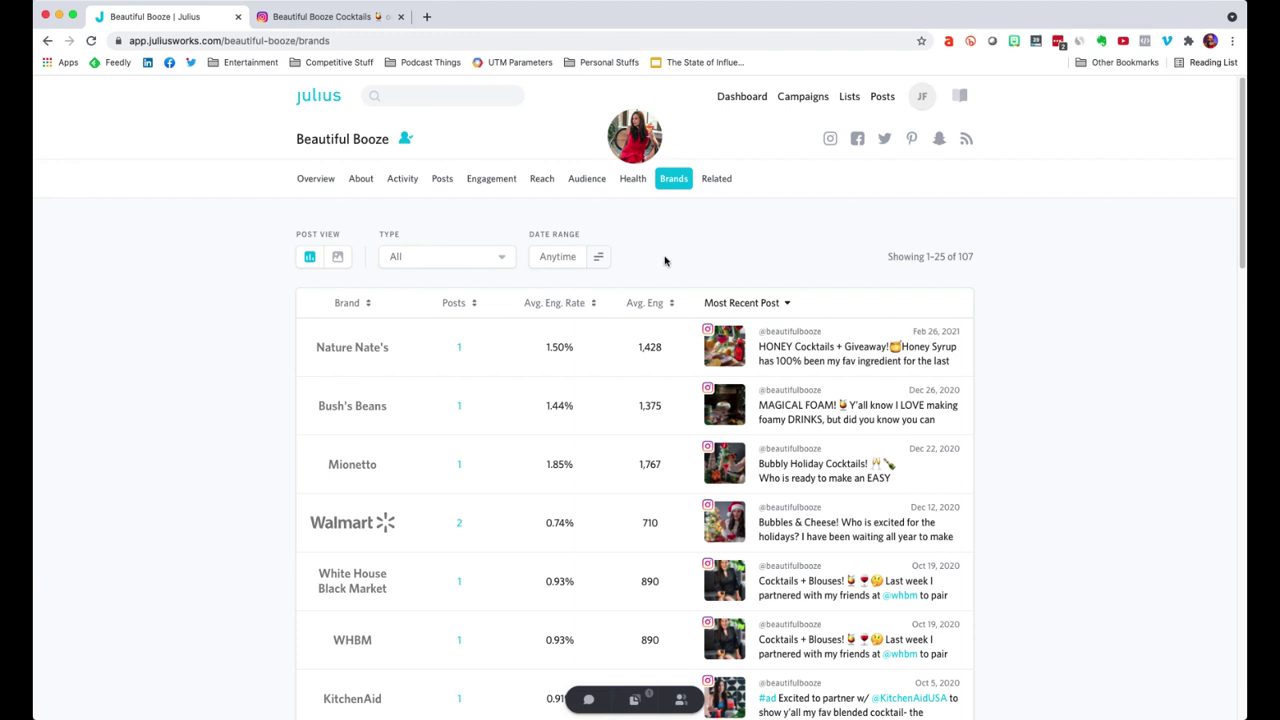
Review the profiles related to Beautiful Booze: her influences, those influenced by her, and similar influencers
click(713, 181)
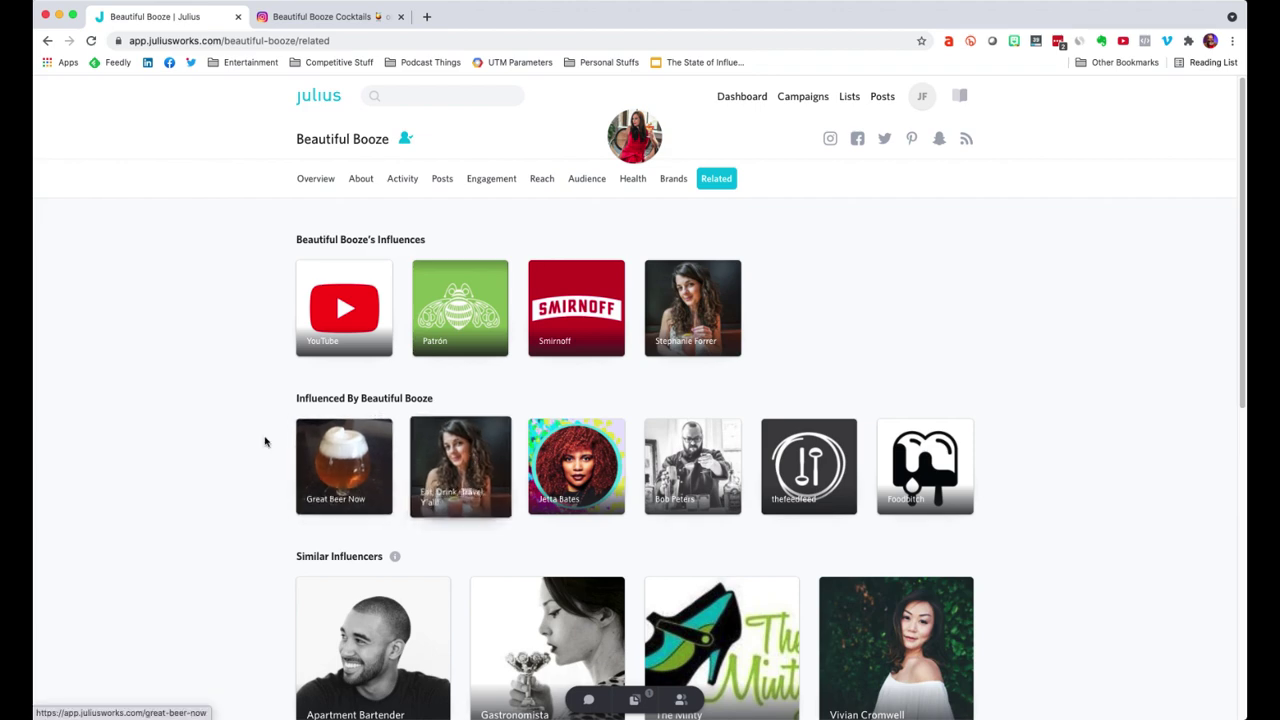
scroll(246, 437, down, 4)
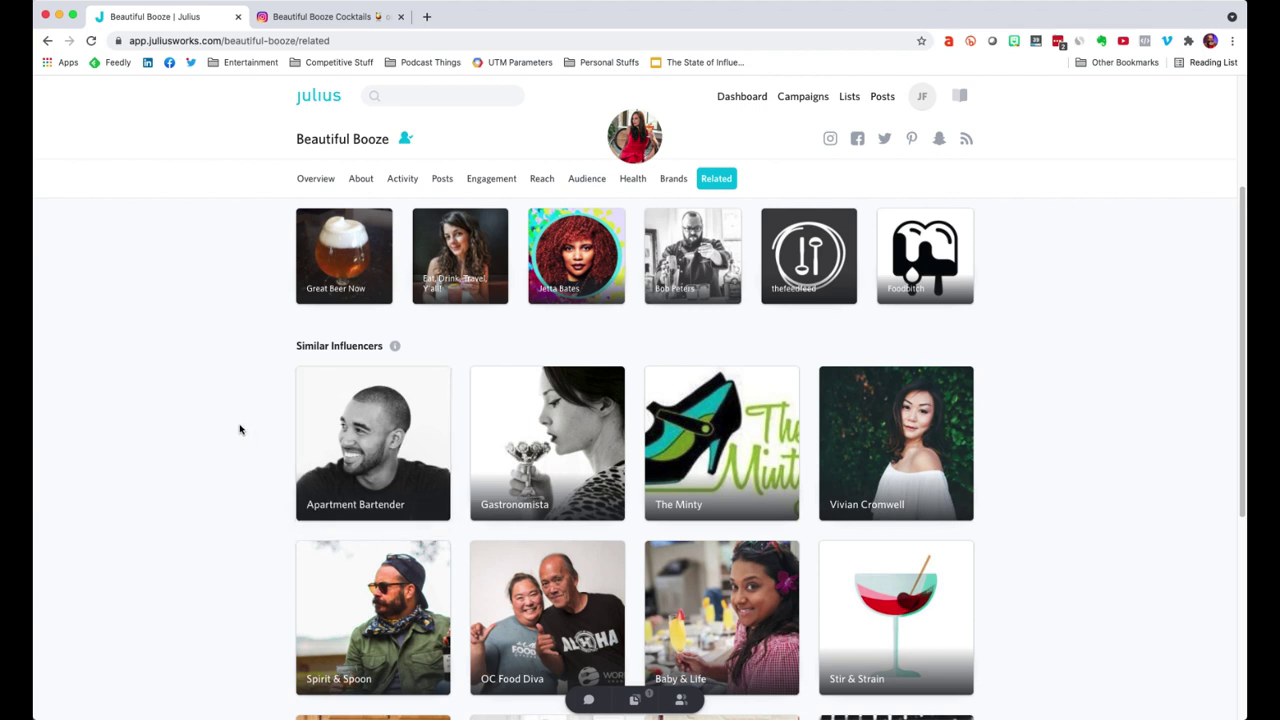
scroll(240, 429, down, 4)
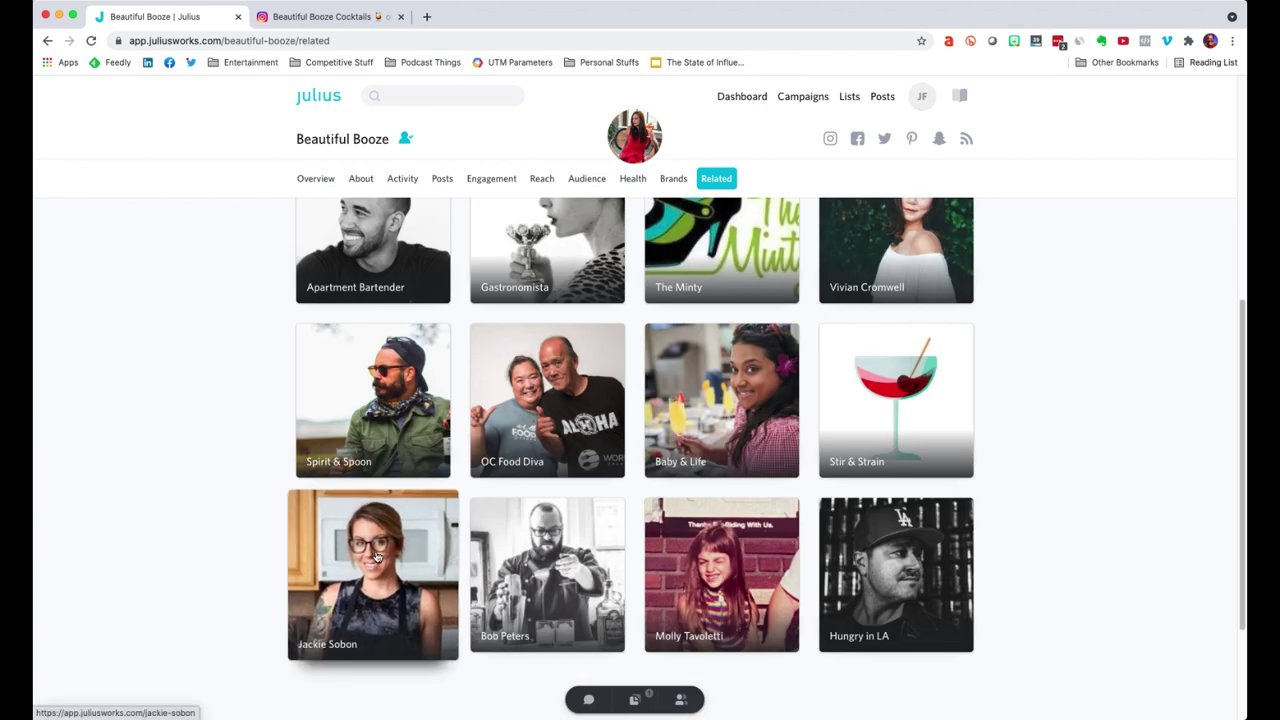
scroll(246, 445, up, 5)
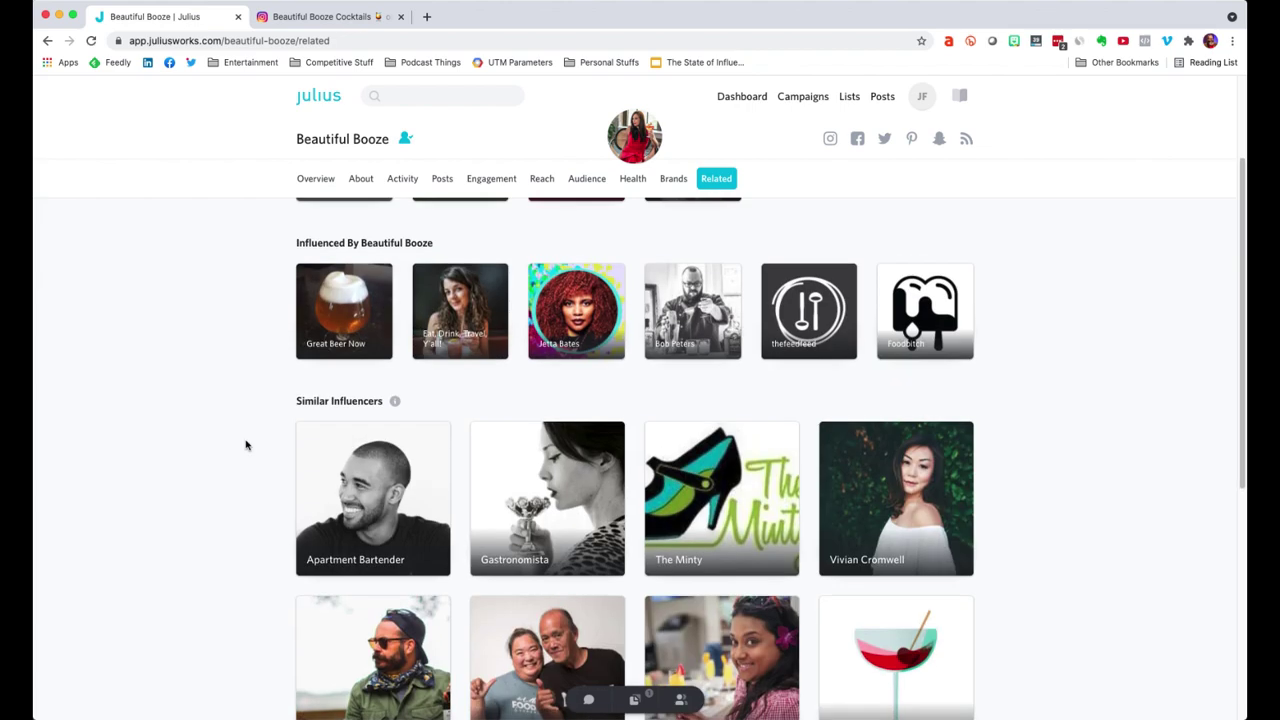
scroll(246, 445, up, 3)
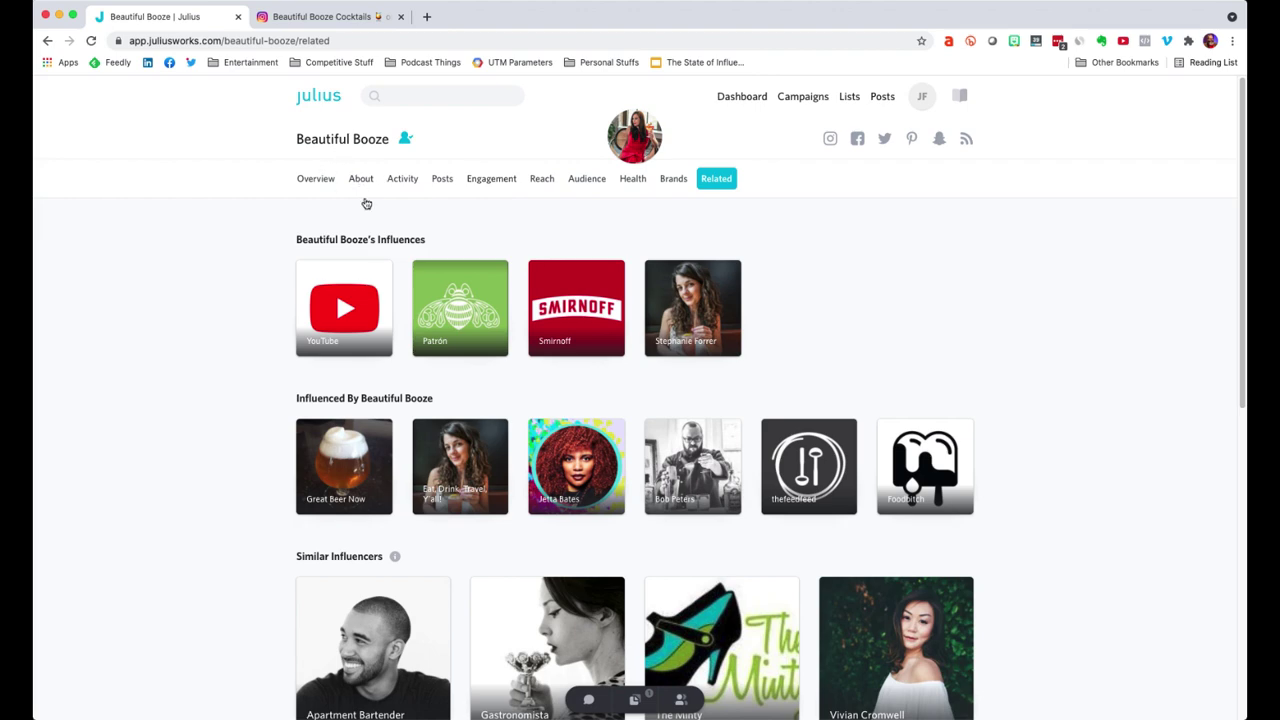
scroll(295, 505, down, 5)
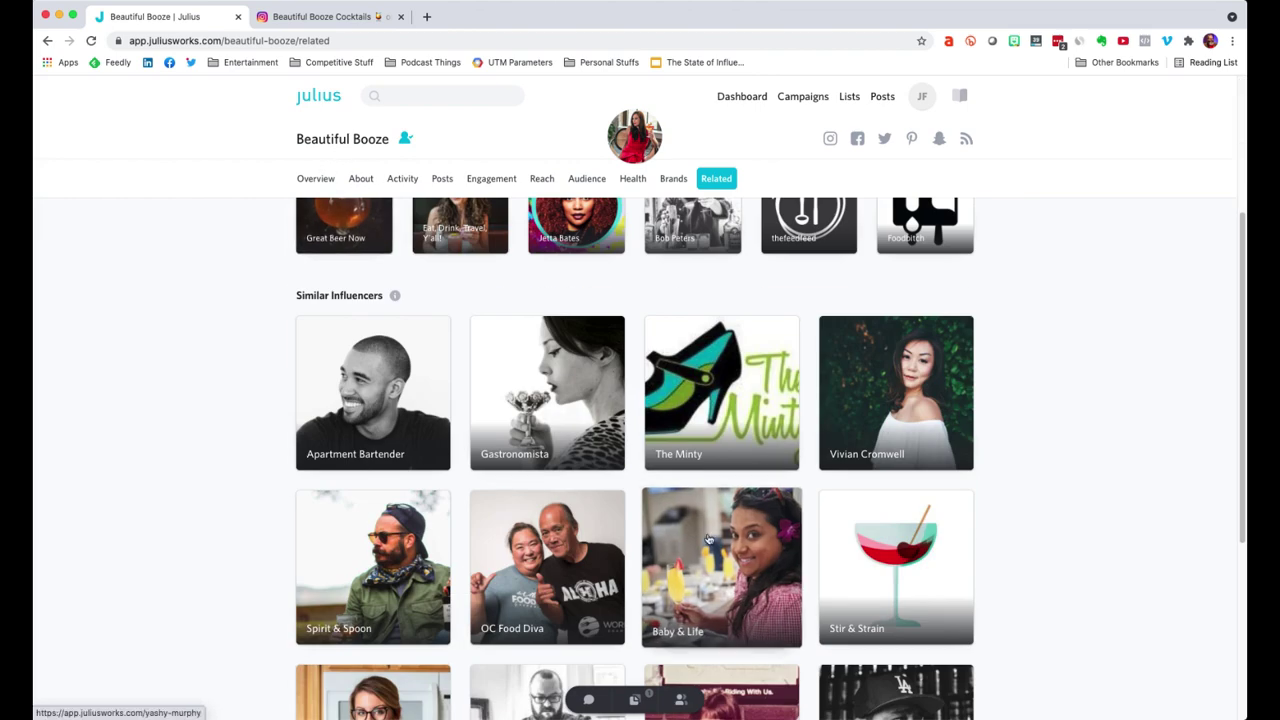
scroll(245, 372, up, 5)
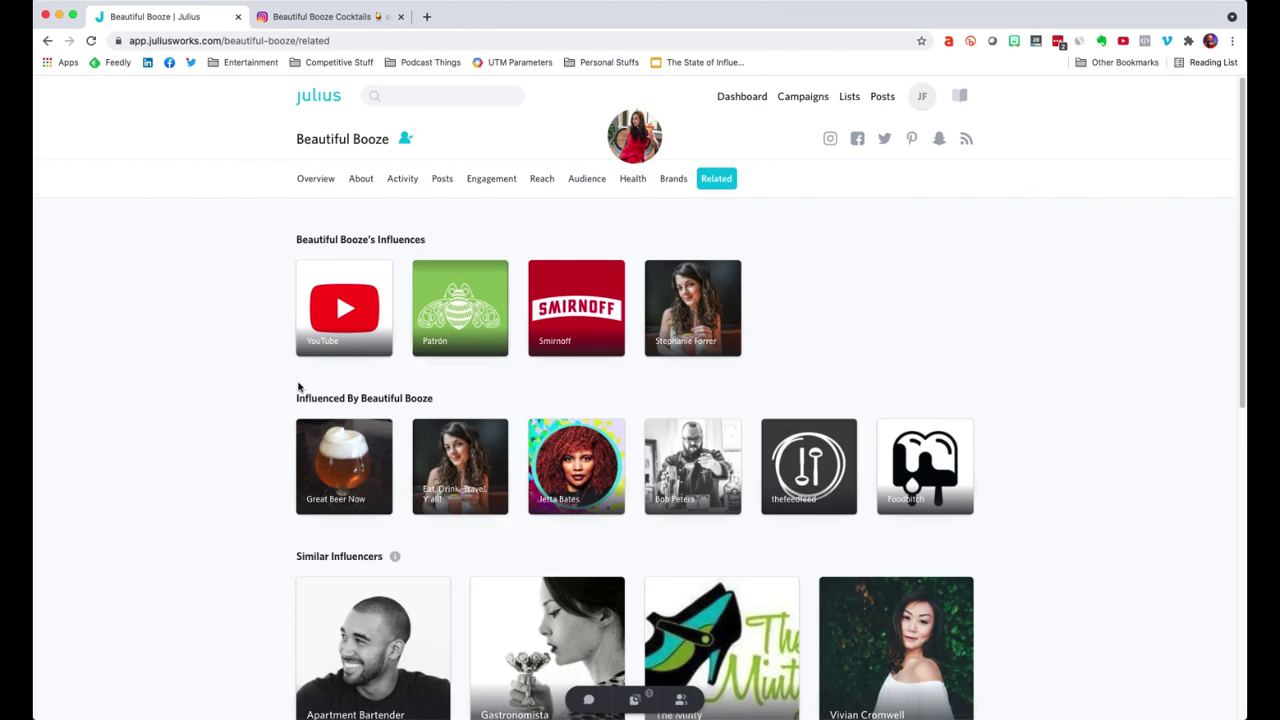
From the Bourbon Influencers list, add Beautiful Booze to the Bourbon Exposure campaign
click(849, 97)
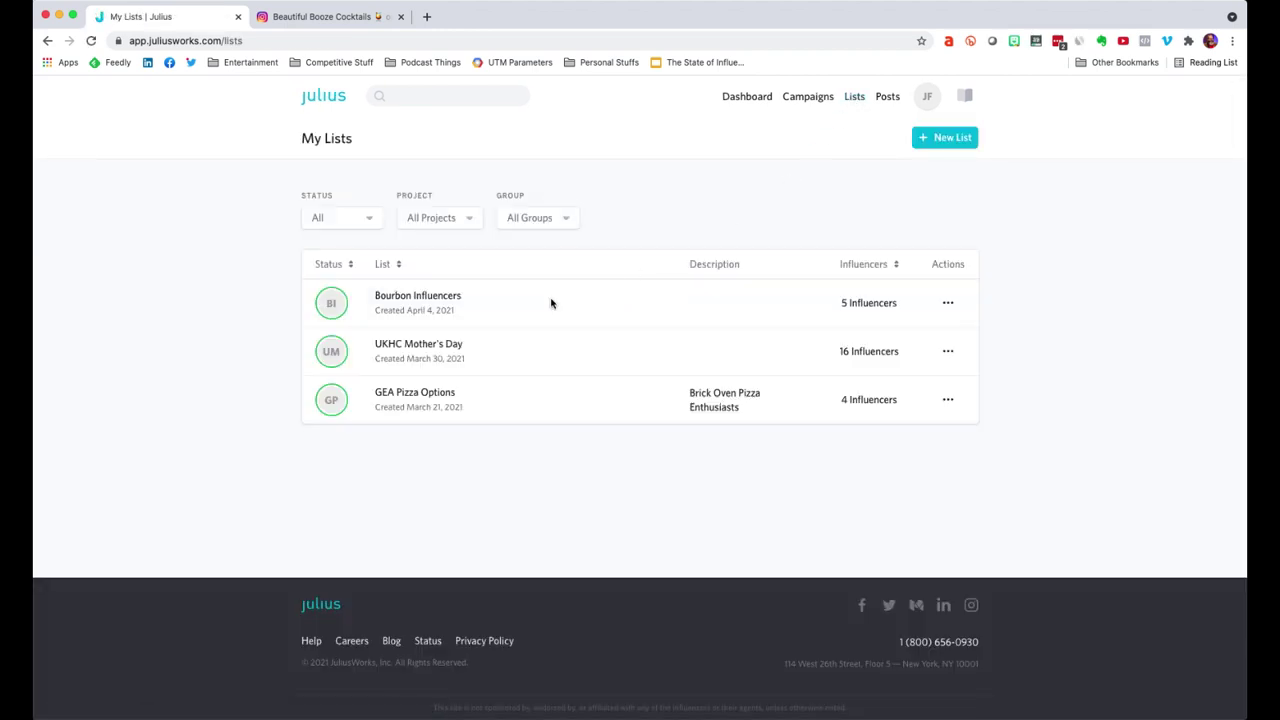
click(428, 297)
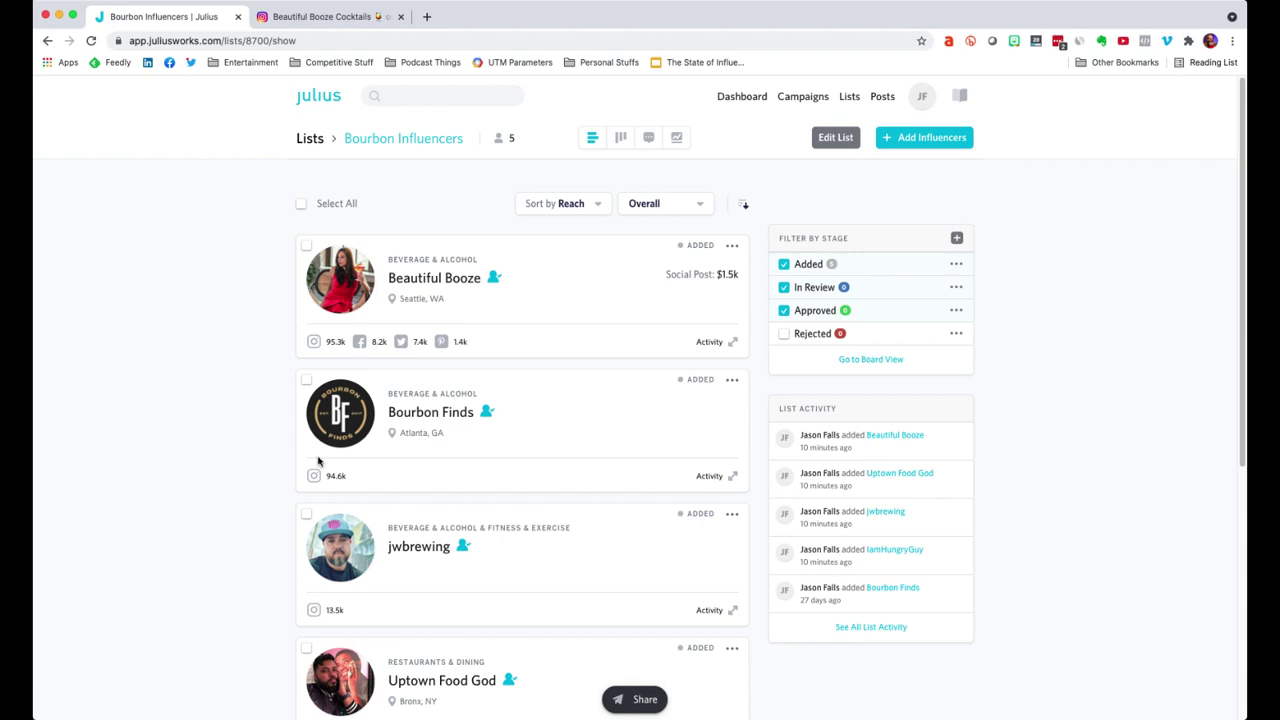
click(307, 246)
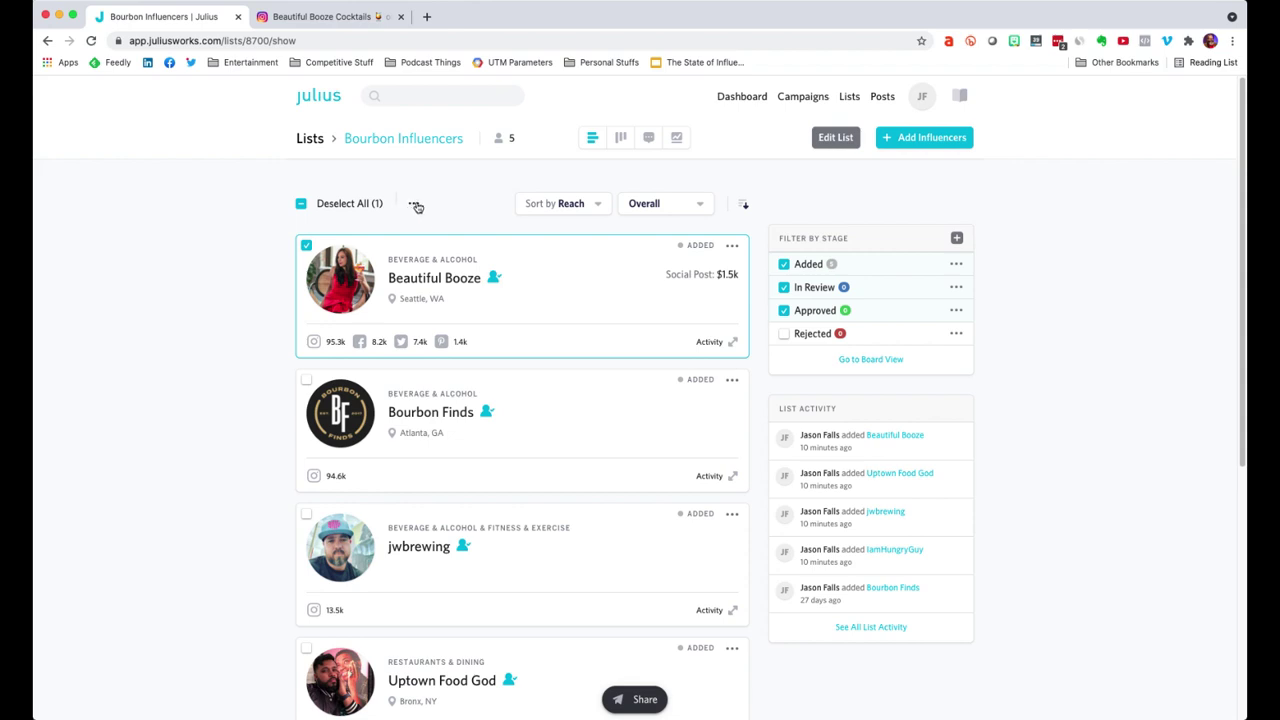
click(414, 204)
click(416, 232)
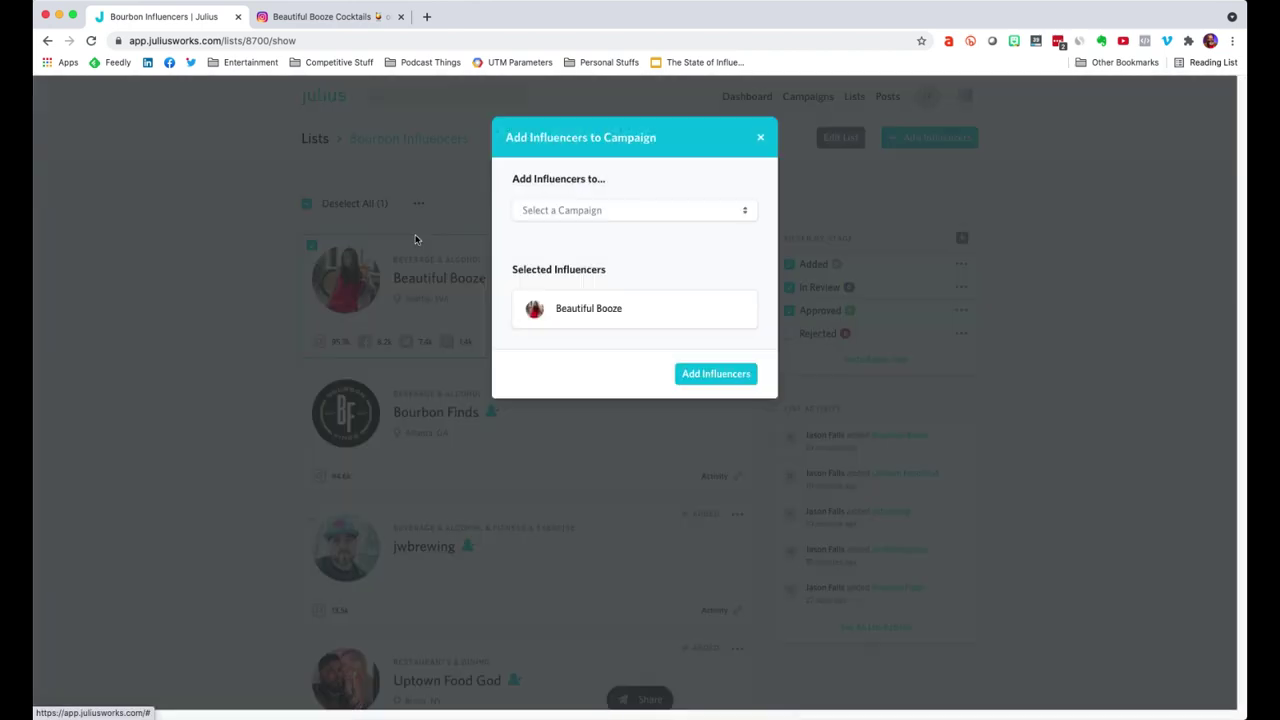
click(597, 214)
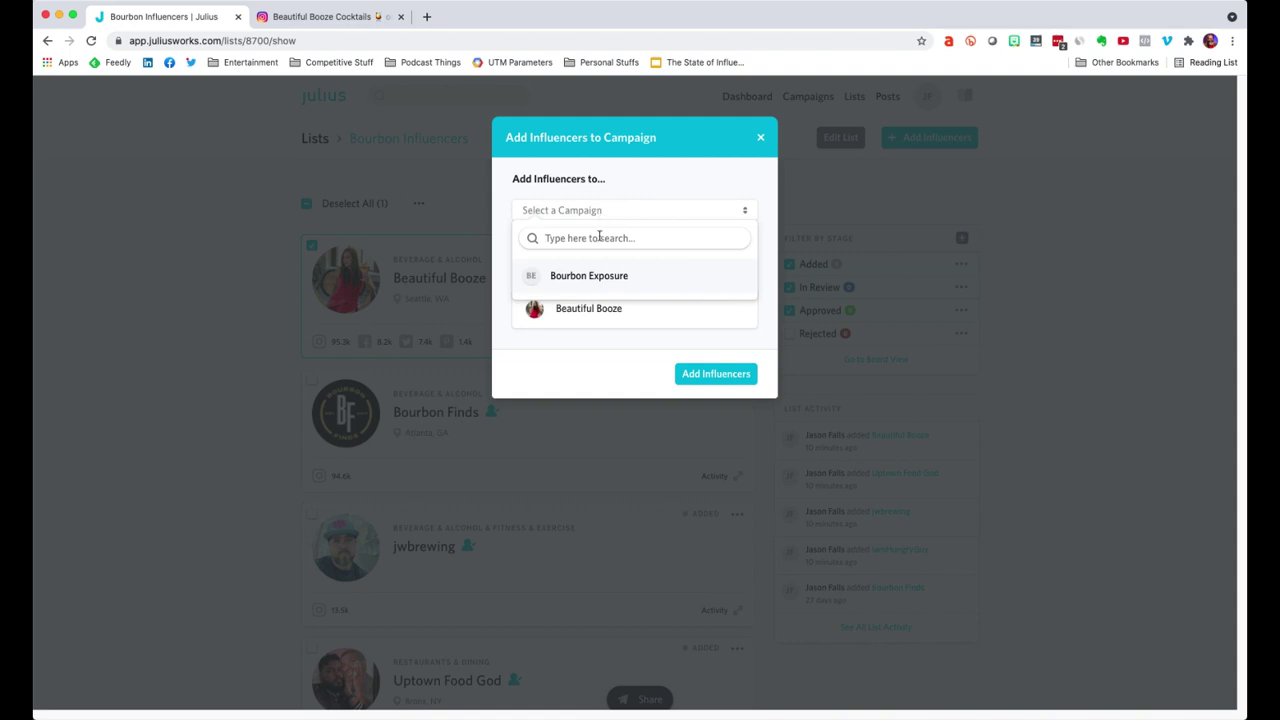
click(567, 280)
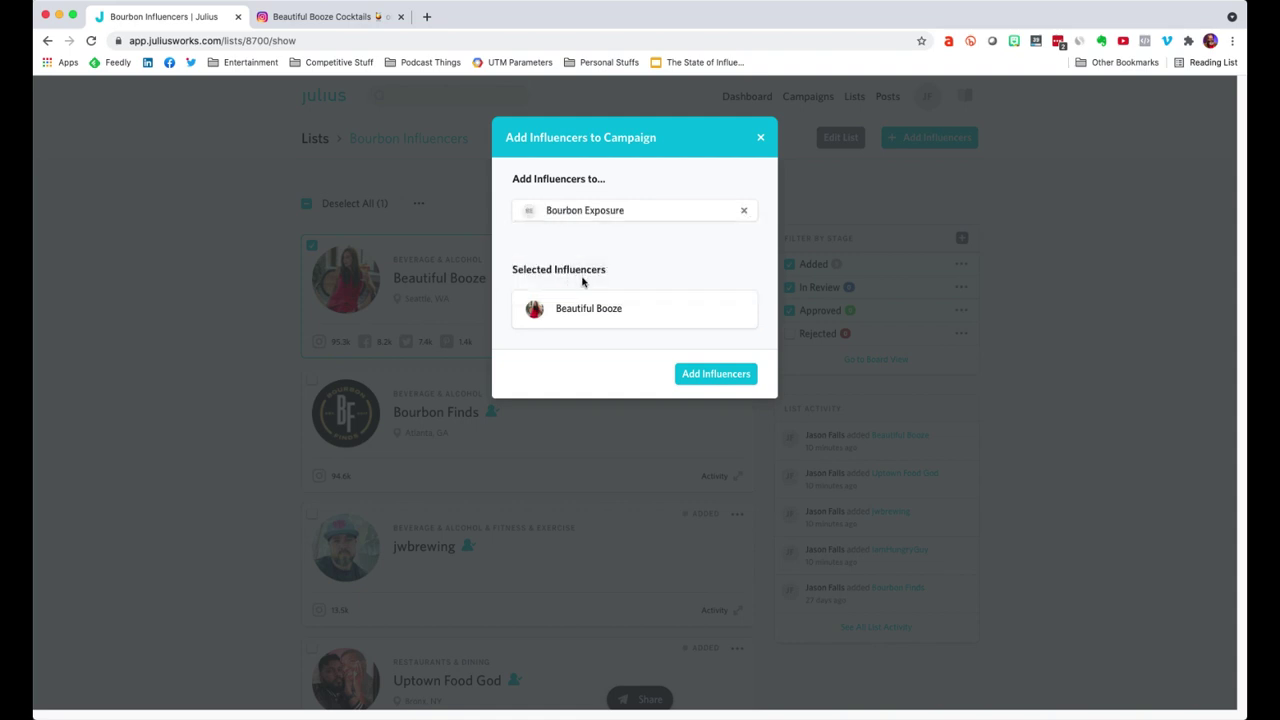
click(729, 379)
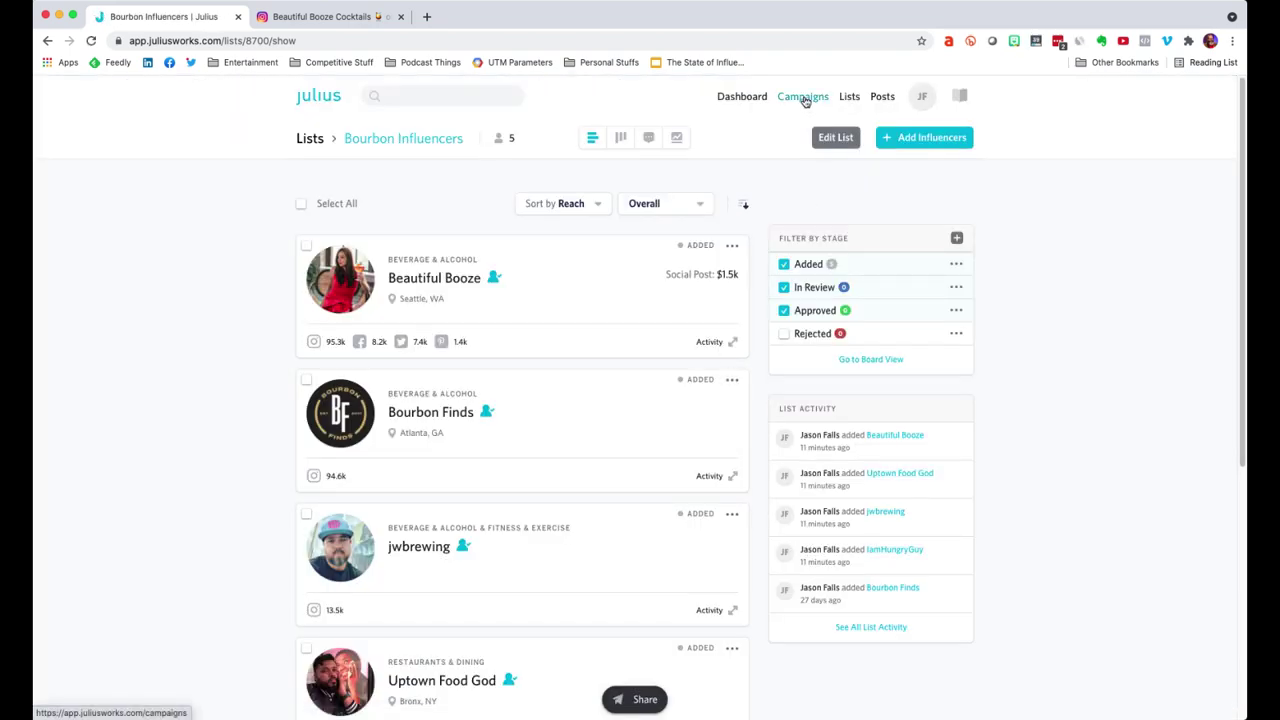
Open the Bourbon Exposure campaign and review its overview, influencer status, activity and outreach, then look at its contracts section
click(804, 98)
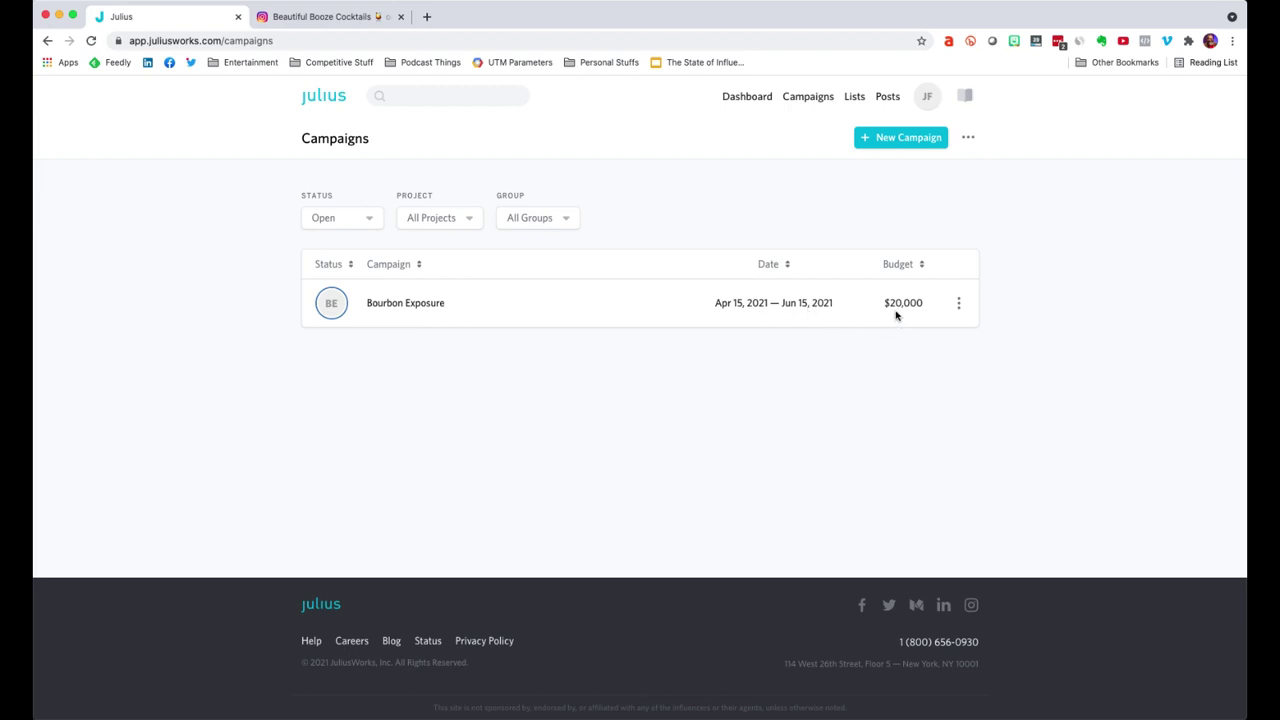
click(414, 306)
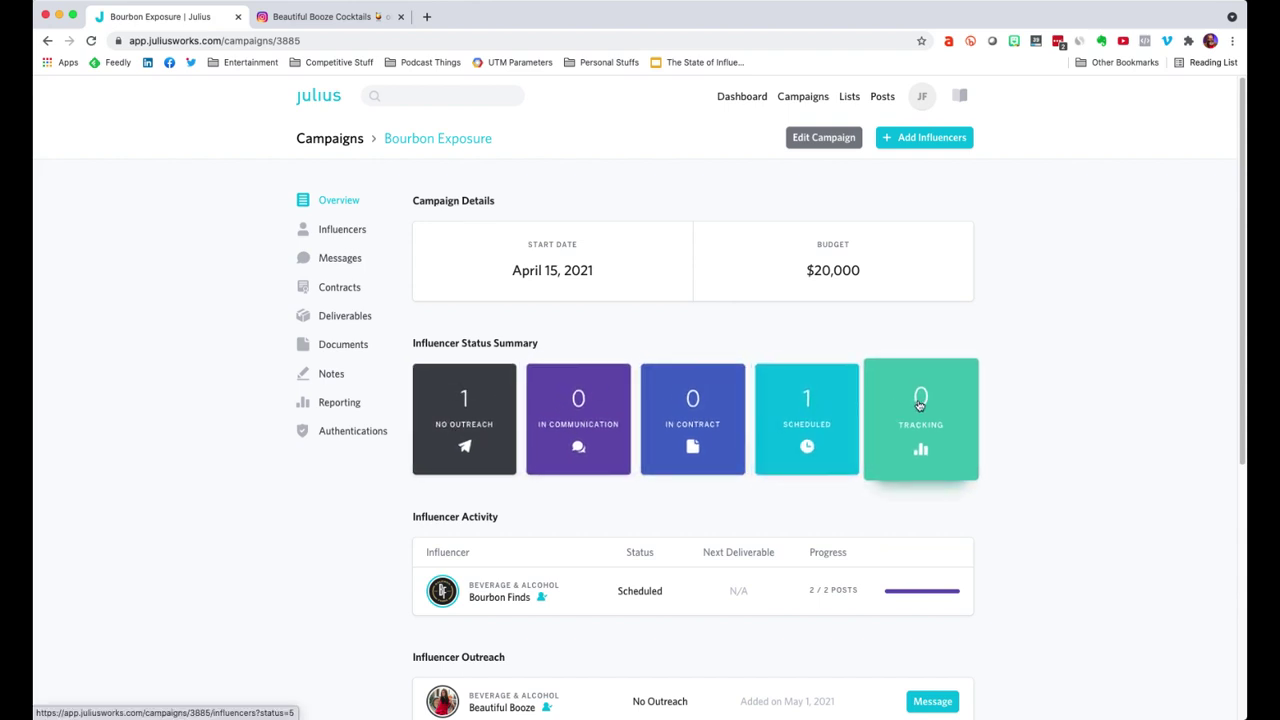
scroll(1031, 402, down, 3)
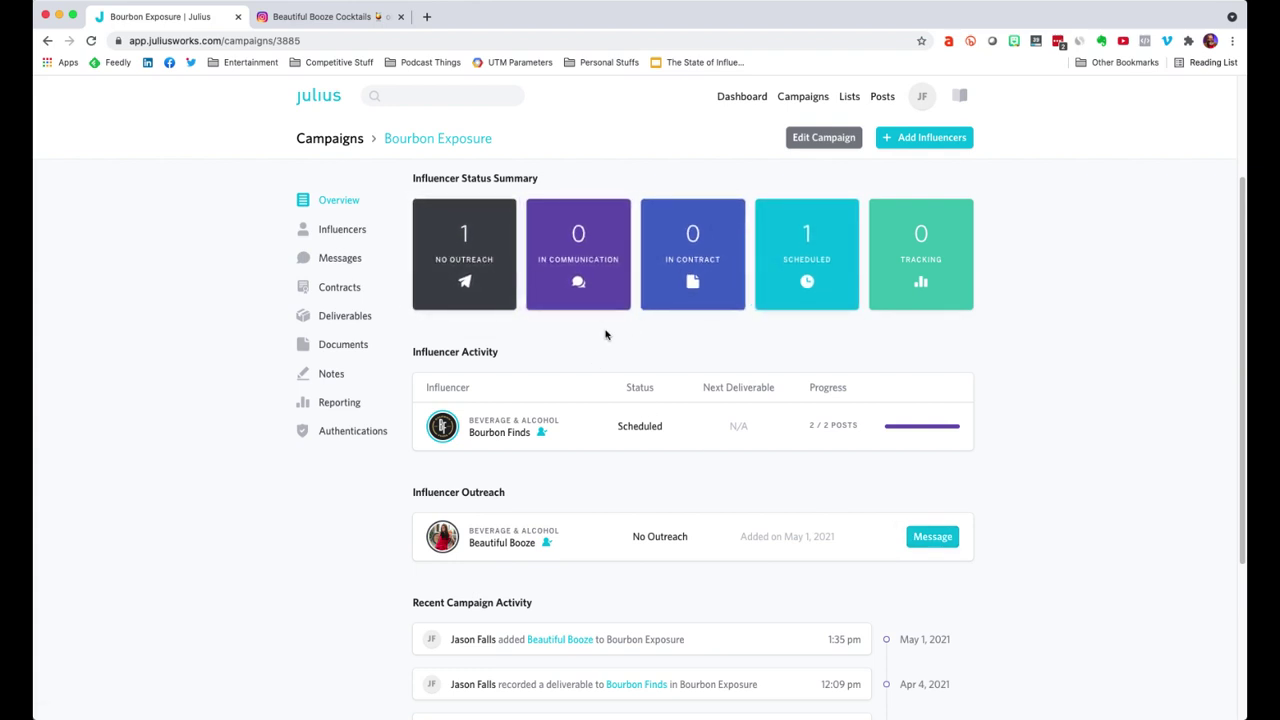
click(340, 290)
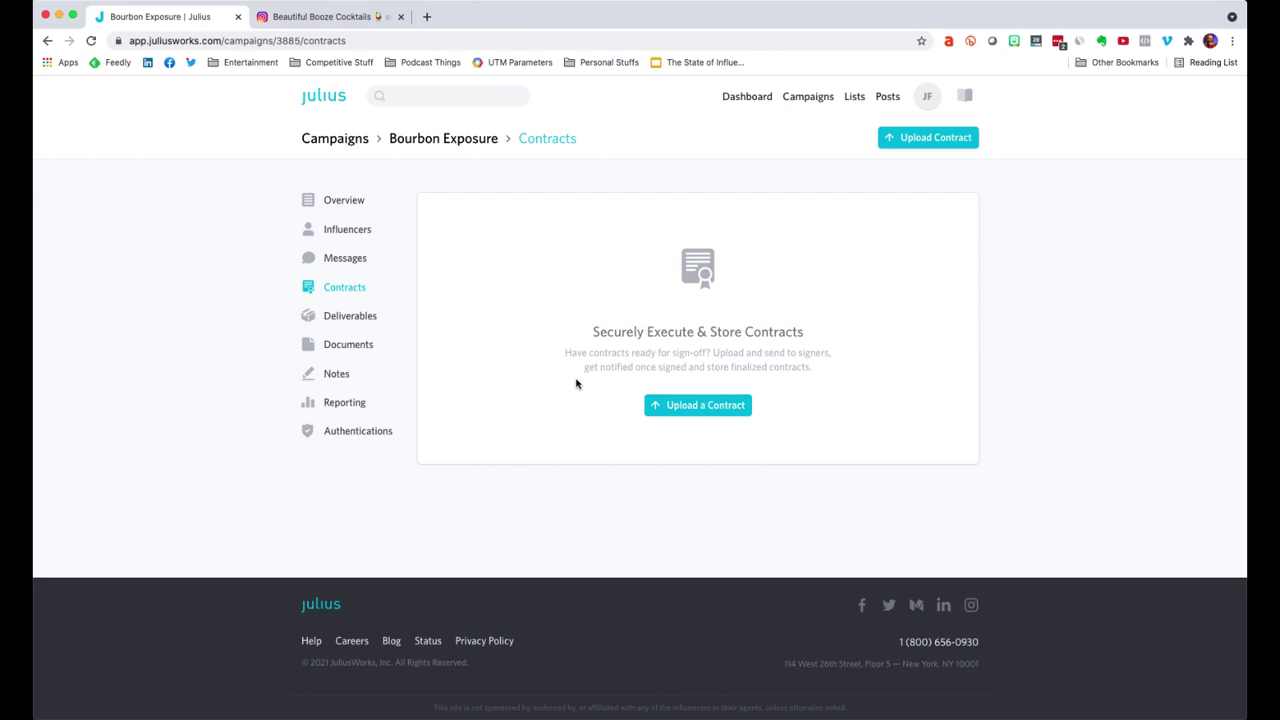
Start a new campaign deliverable for Beautiful Booze as a Social Post on TikTok
click(349, 318)
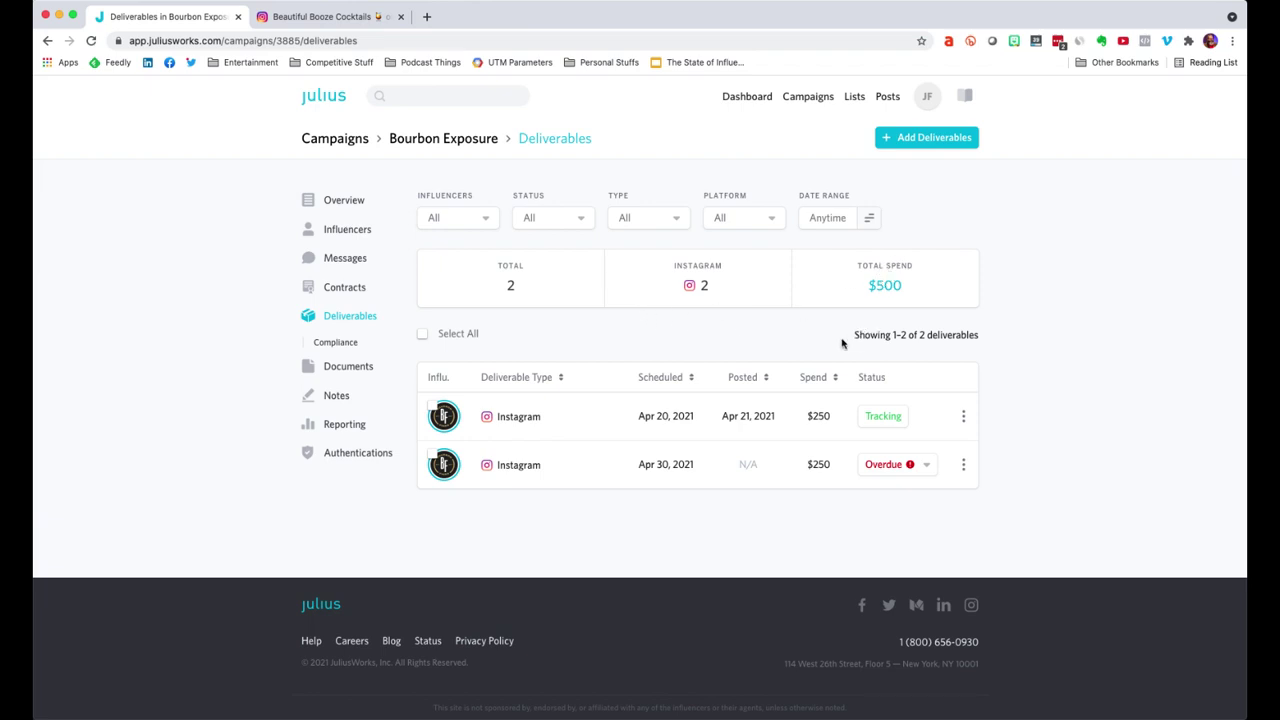
click(918, 143)
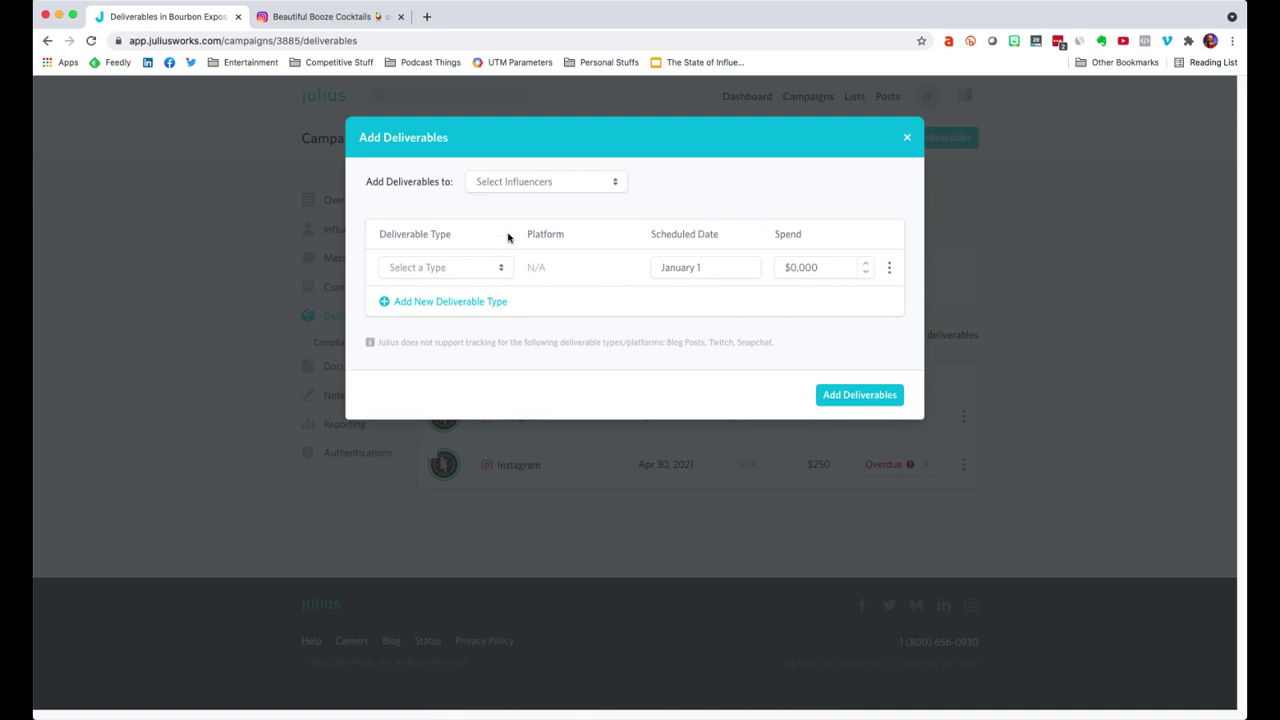
click(517, 181)
click(529, 280)
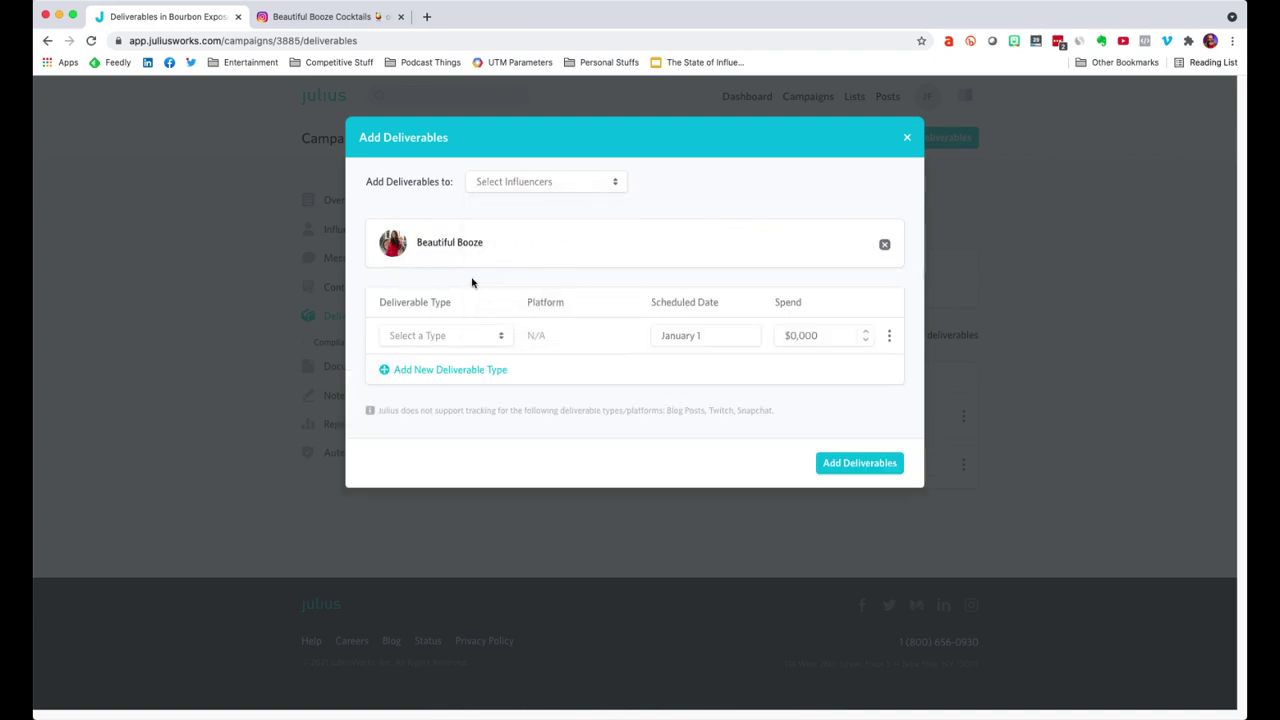
click(436, 336)
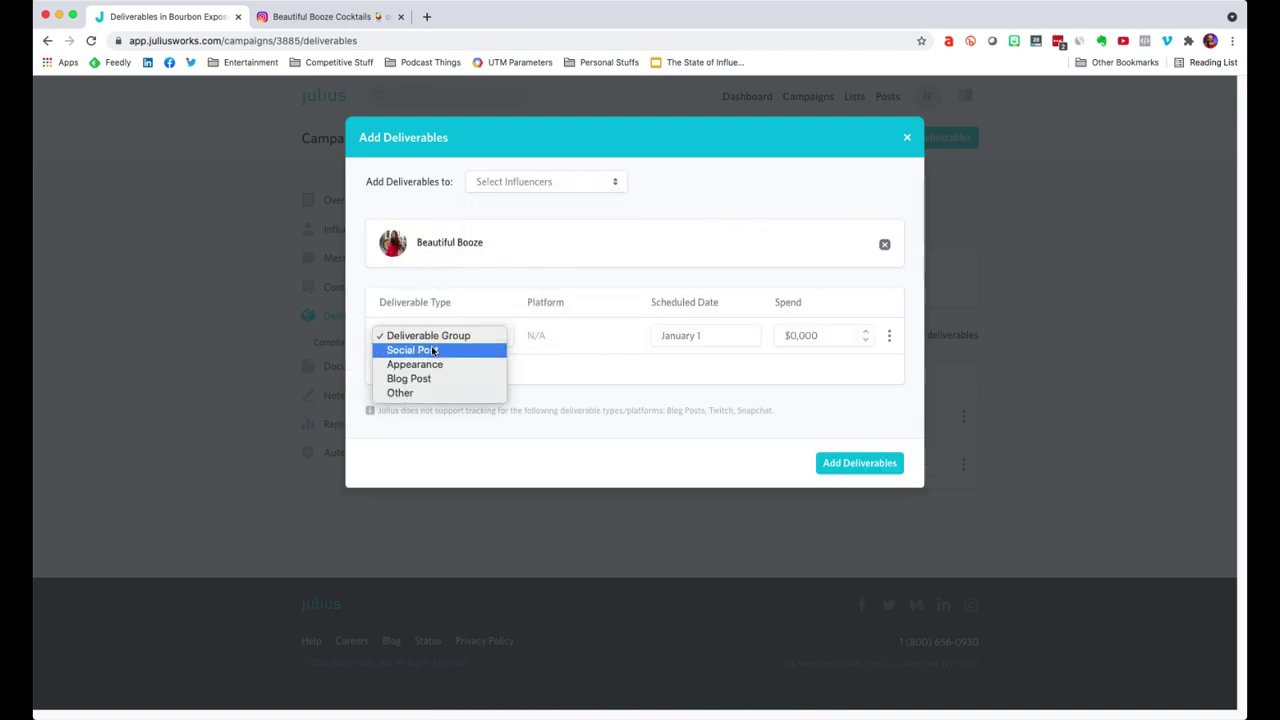
click(428, 350)
click(566, 336)
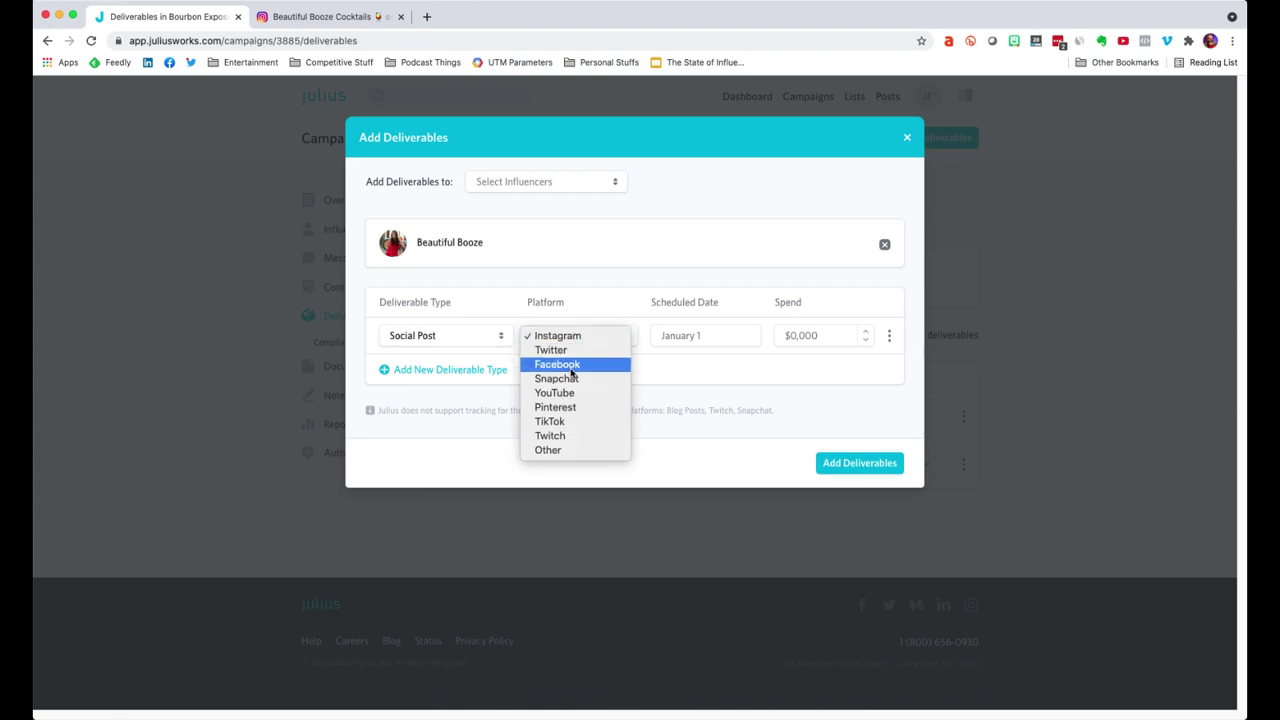
click(556, 421)
Schedule the TikTok deliverable for May 4, 2021 with a spend of $450 and add it to the campaign
click(690, 337)
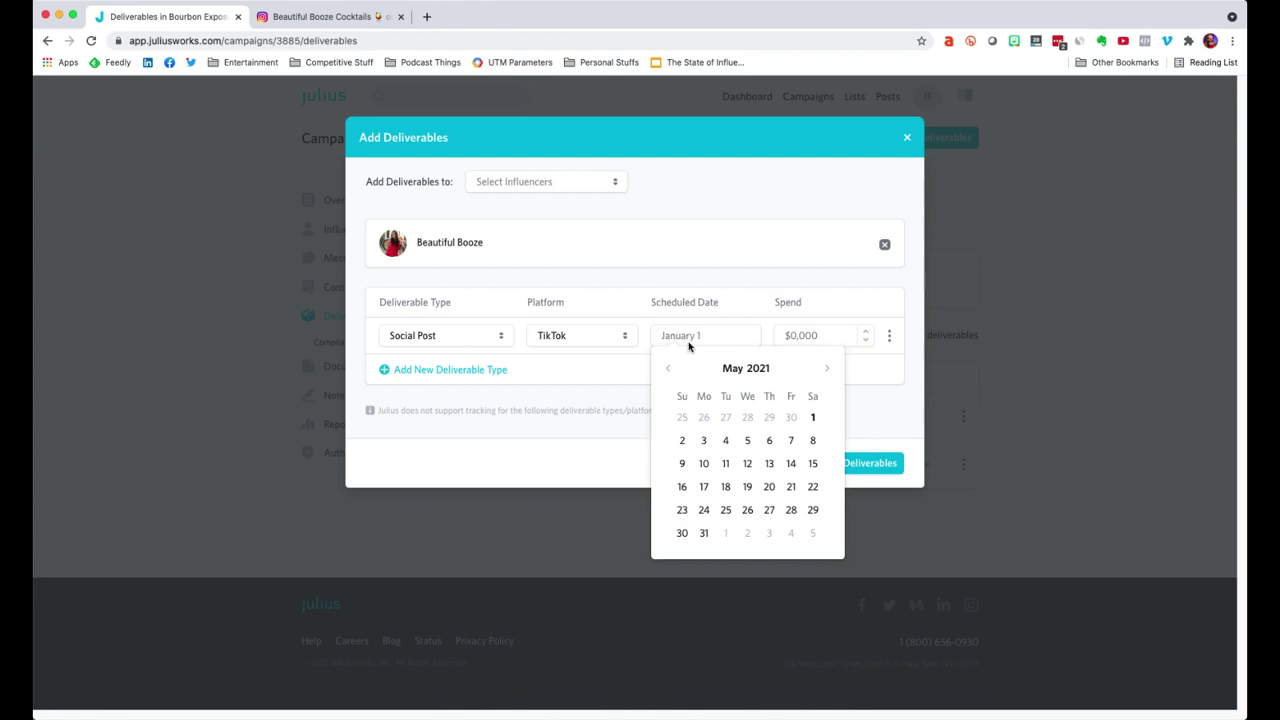
click(725, 441)
click(800, 336)
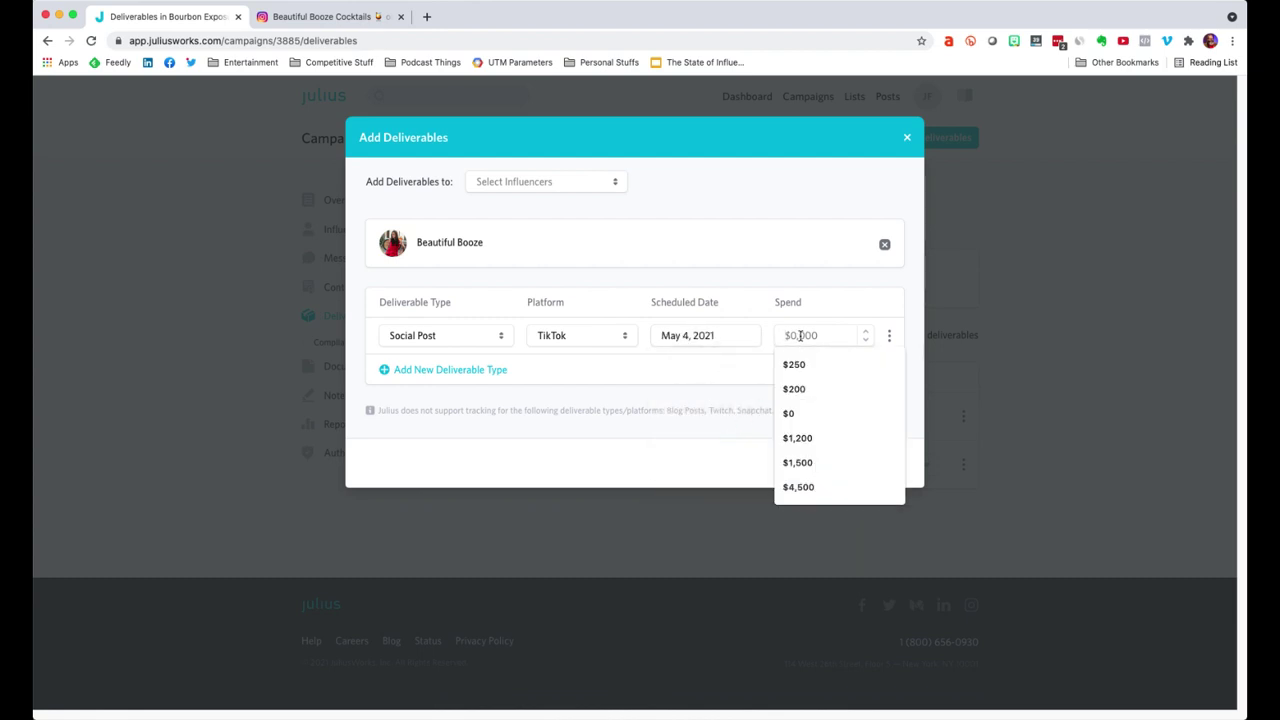
text(450)
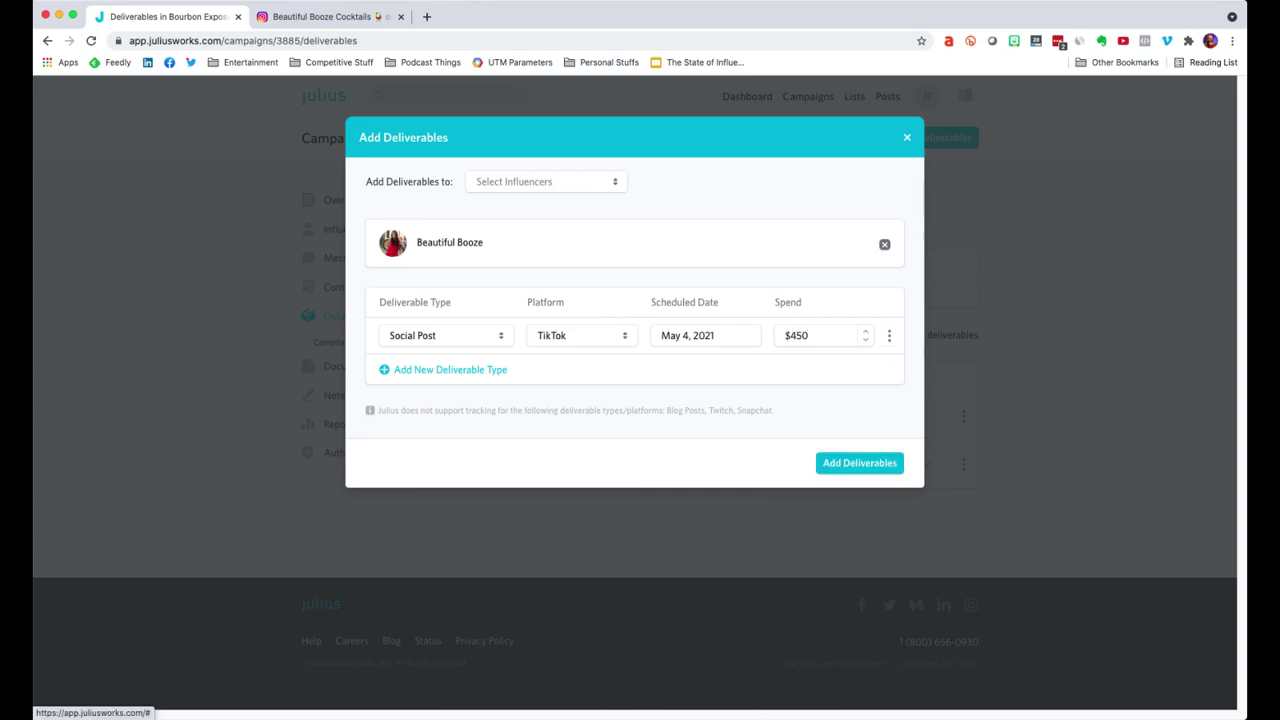
click(881, 463)
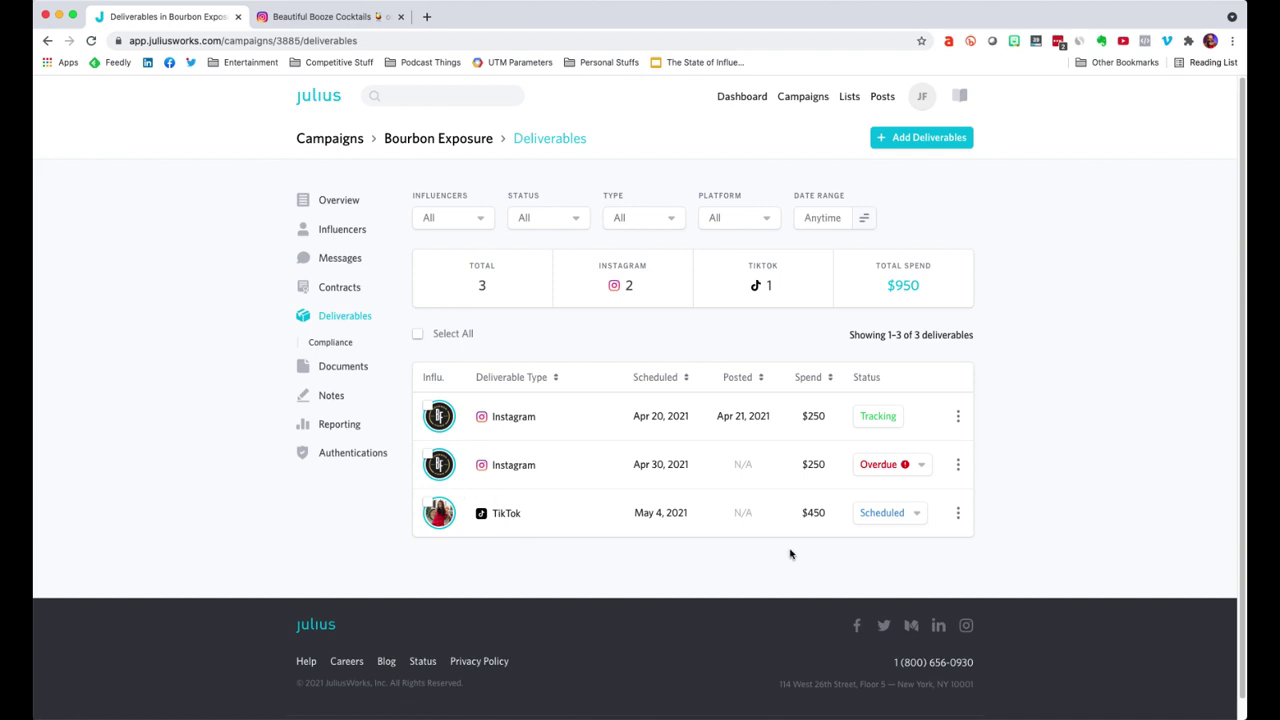
View the TikTok deliverable's status options, then review the campaign overview's status summary, scheduled activity and influencer activity
click(920, 516)
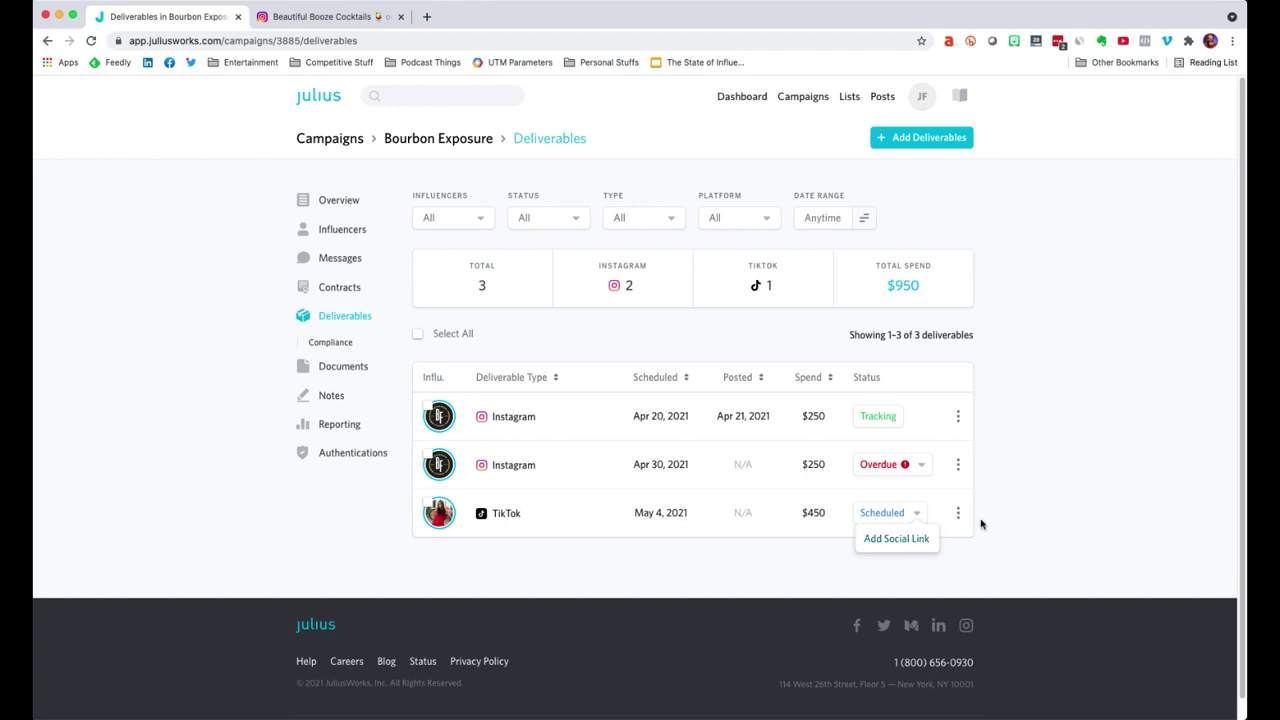
click(1012, 522)
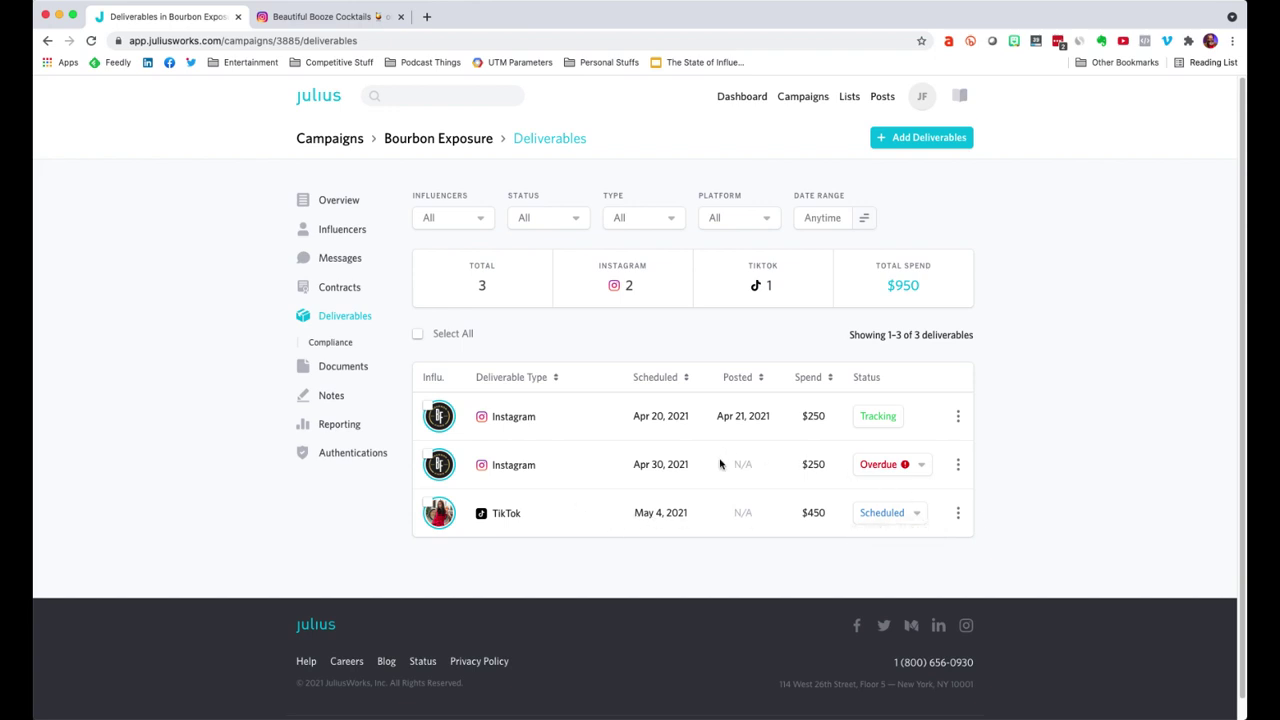
click(341, 203)
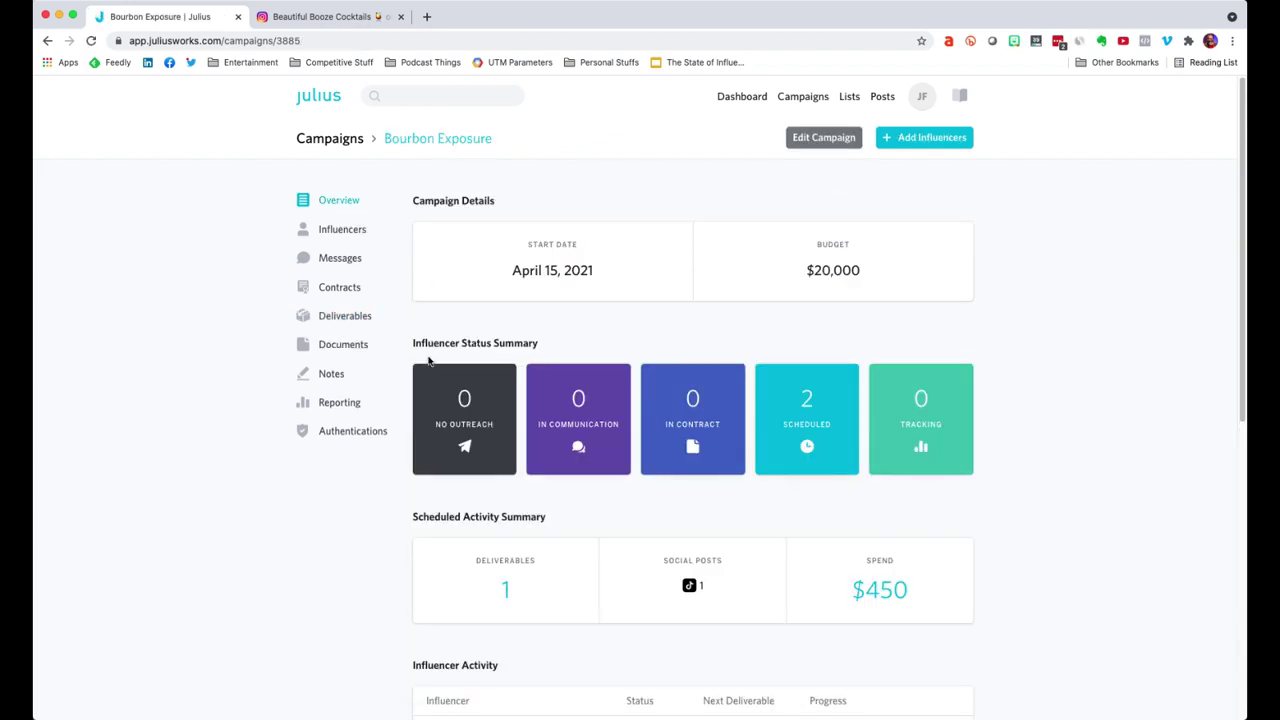
scroll(425, 362, down, 1)
scroll(423, 360, down, 1)
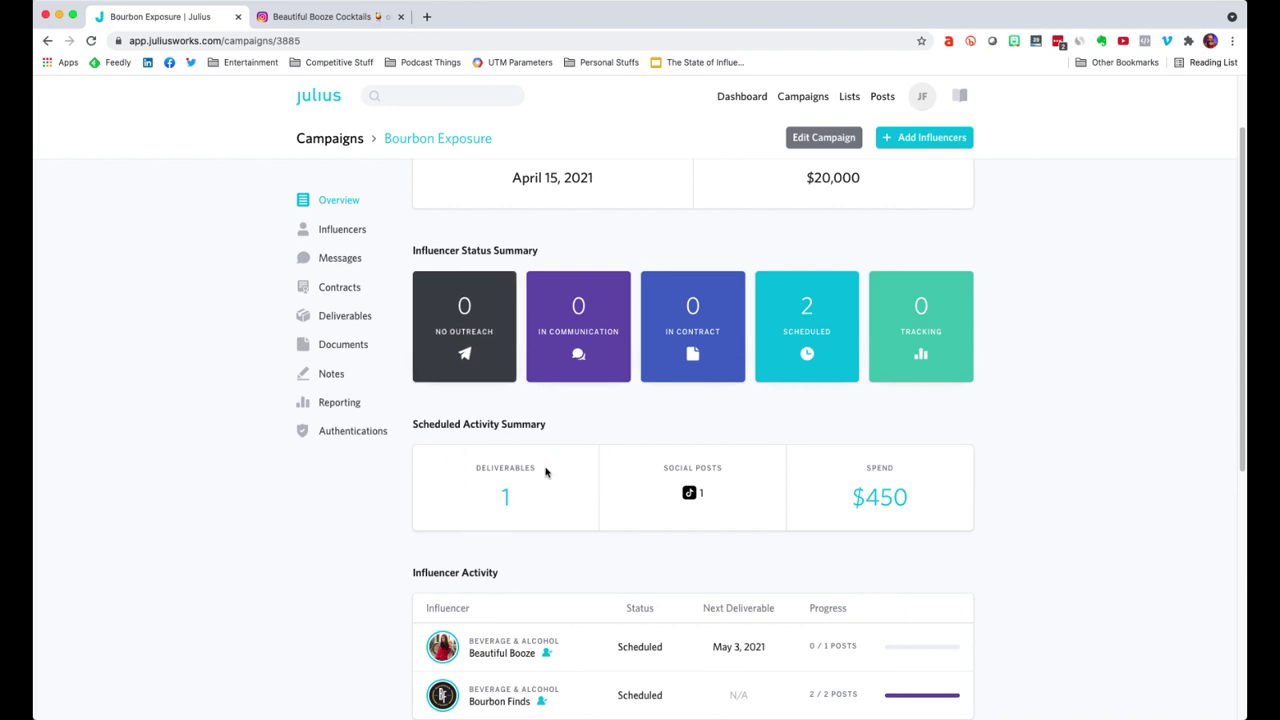
scroll(485, 471, down, 5)
scroll(485, 471, up, 8)
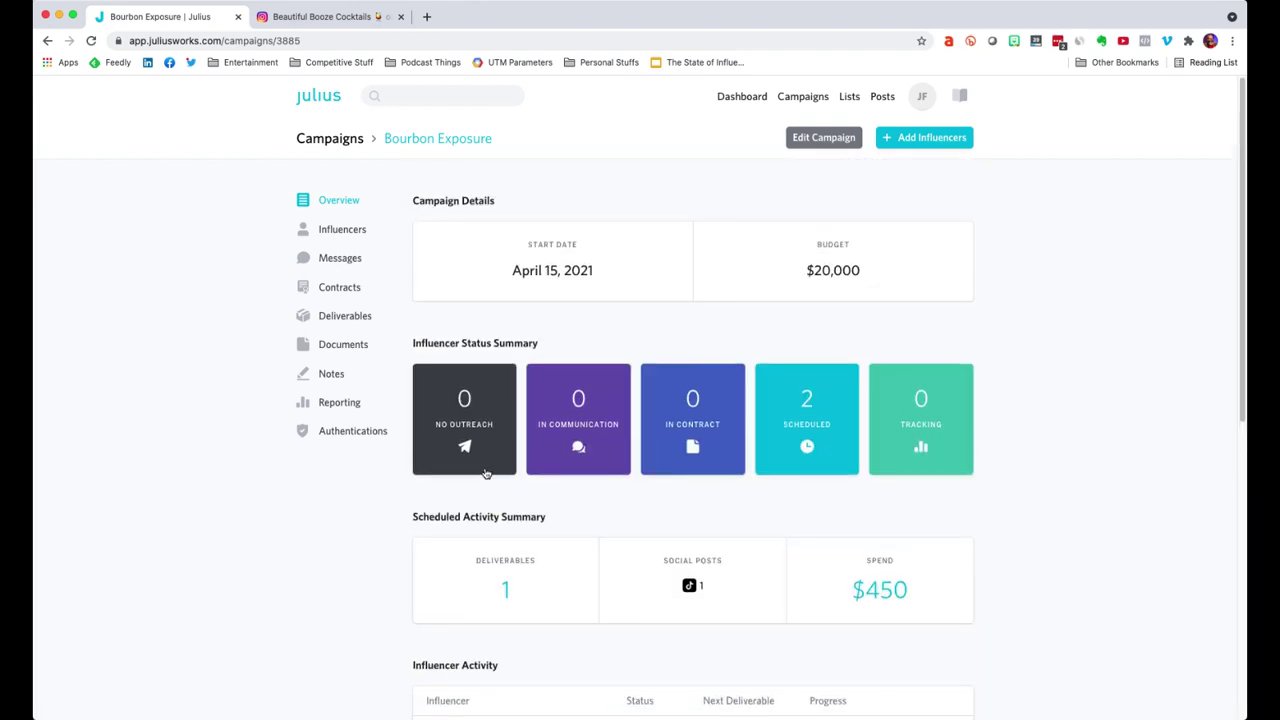